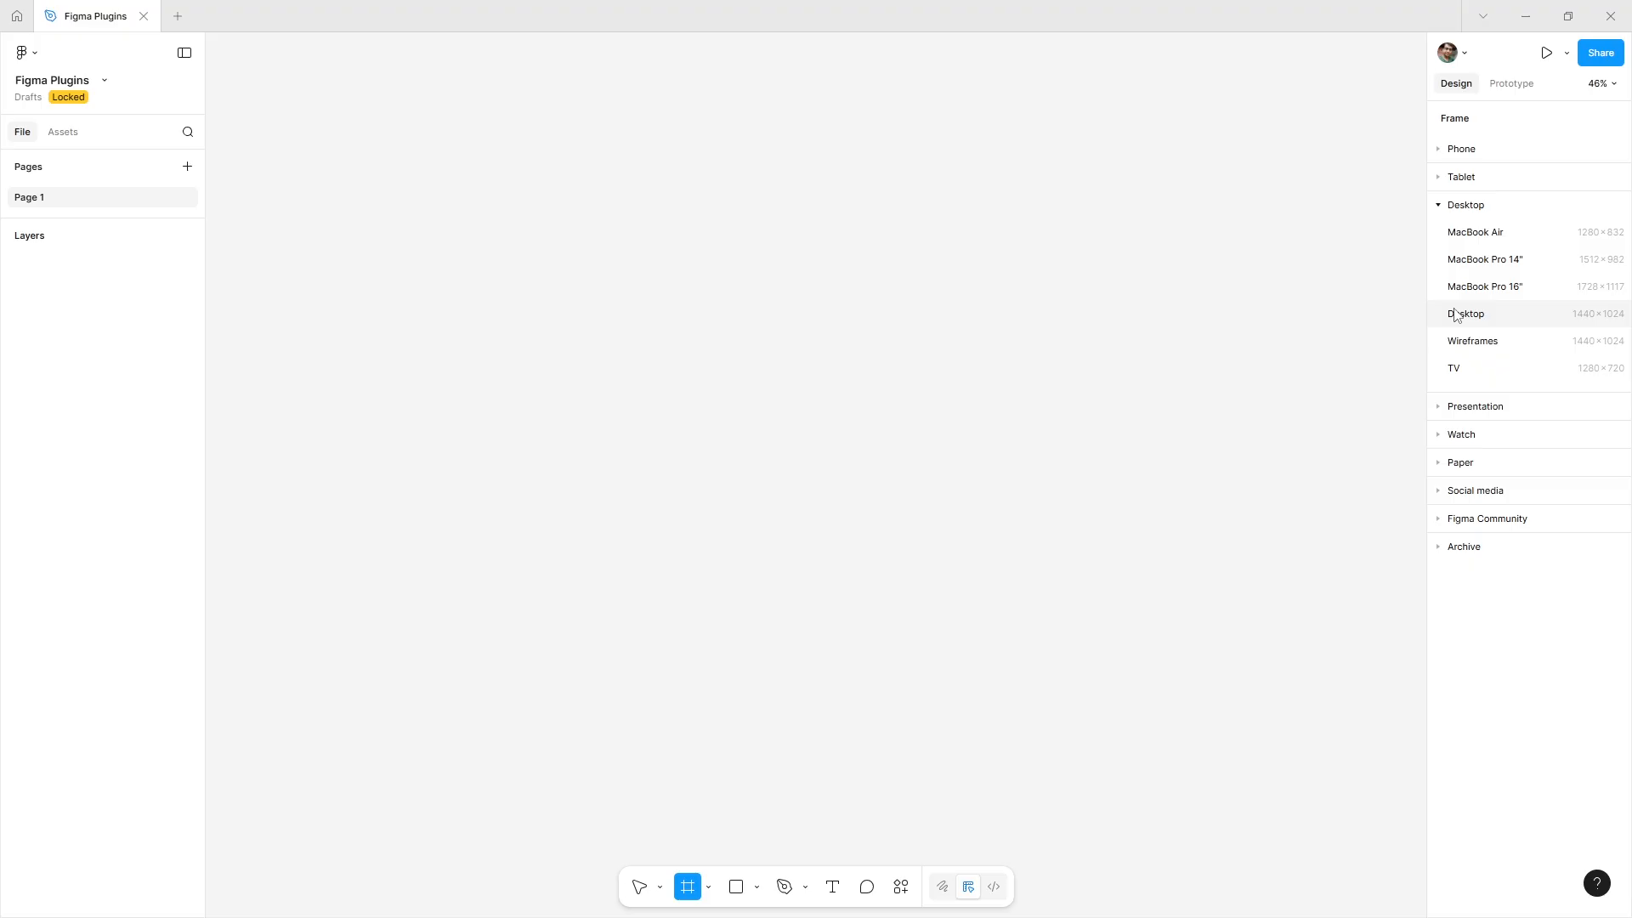
# Create a 1440×1024 Desktop frame on the canvas.
pyautogui.click(725, 234)
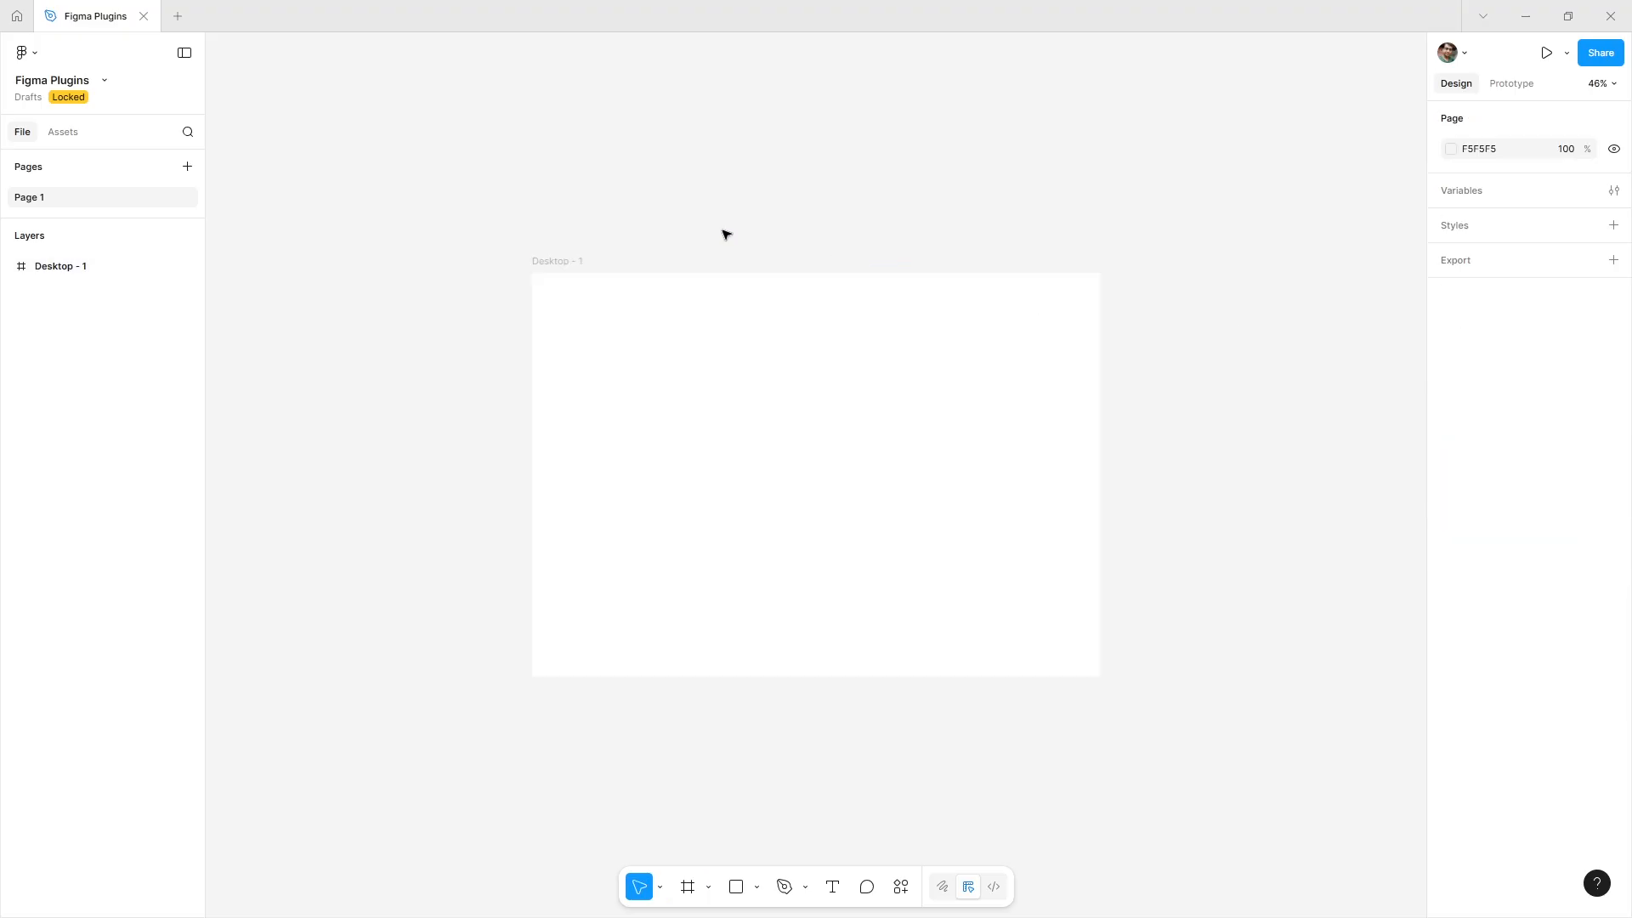
pyautogui.keyDown('ctrl'); pyautogui.click(709, 482); pyautogui.keyUp('ctrl')
pyautogui.moveTo(748, 470); pyautogui.dragTo(627, 455)
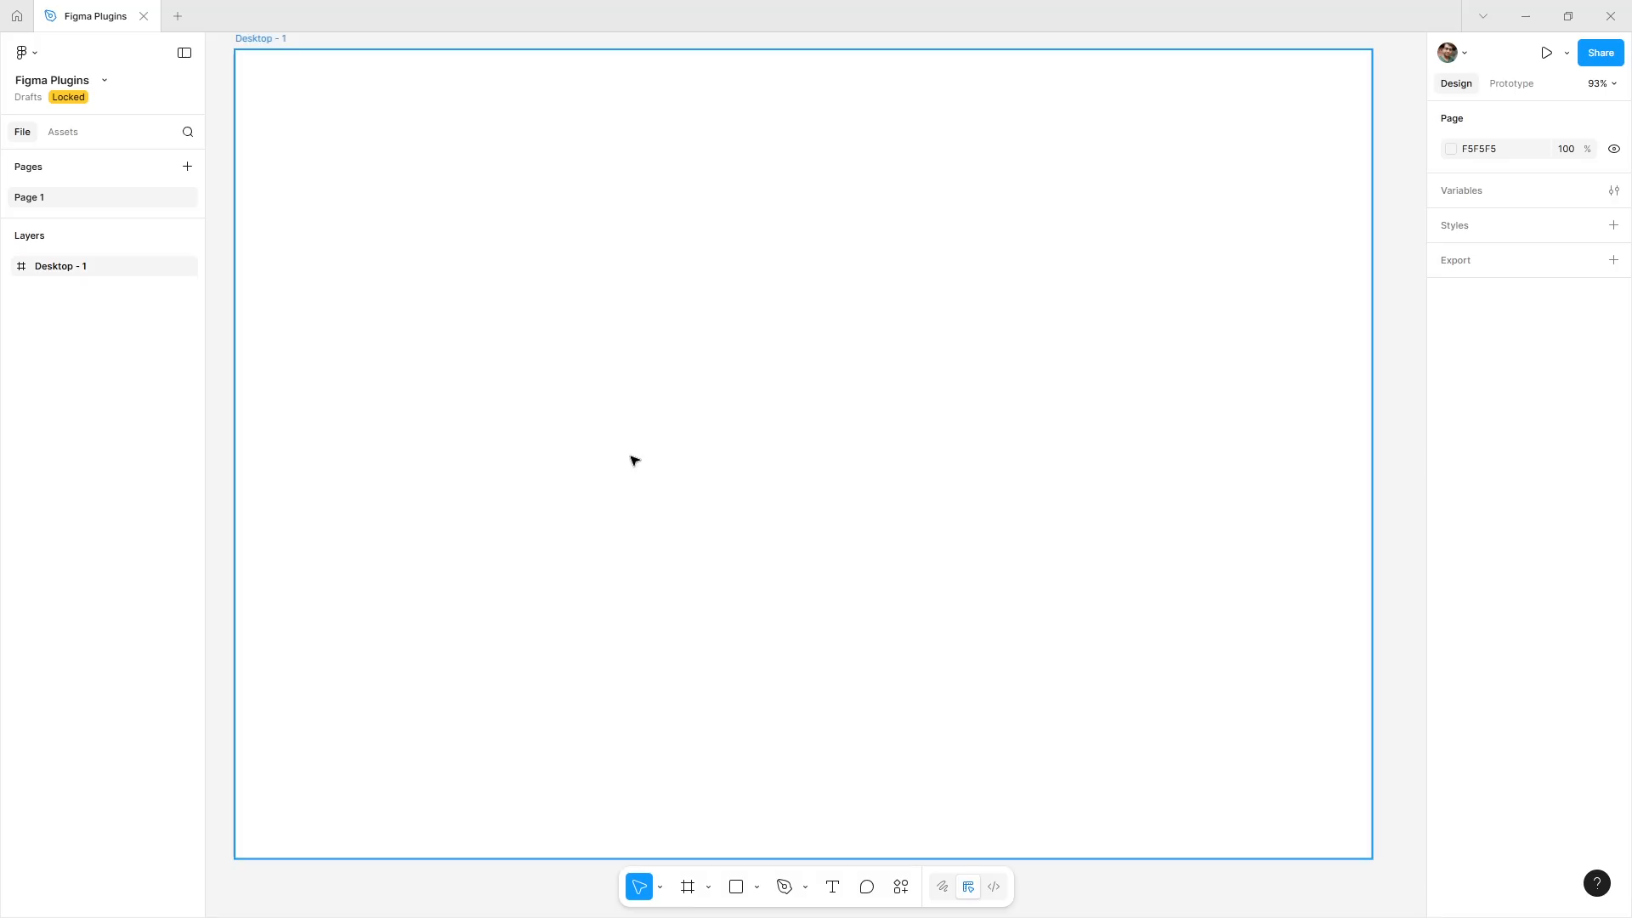
# Add a text layer reading Isometric Grid inside the Desktop frame.
pyautogui.click(832, 891)
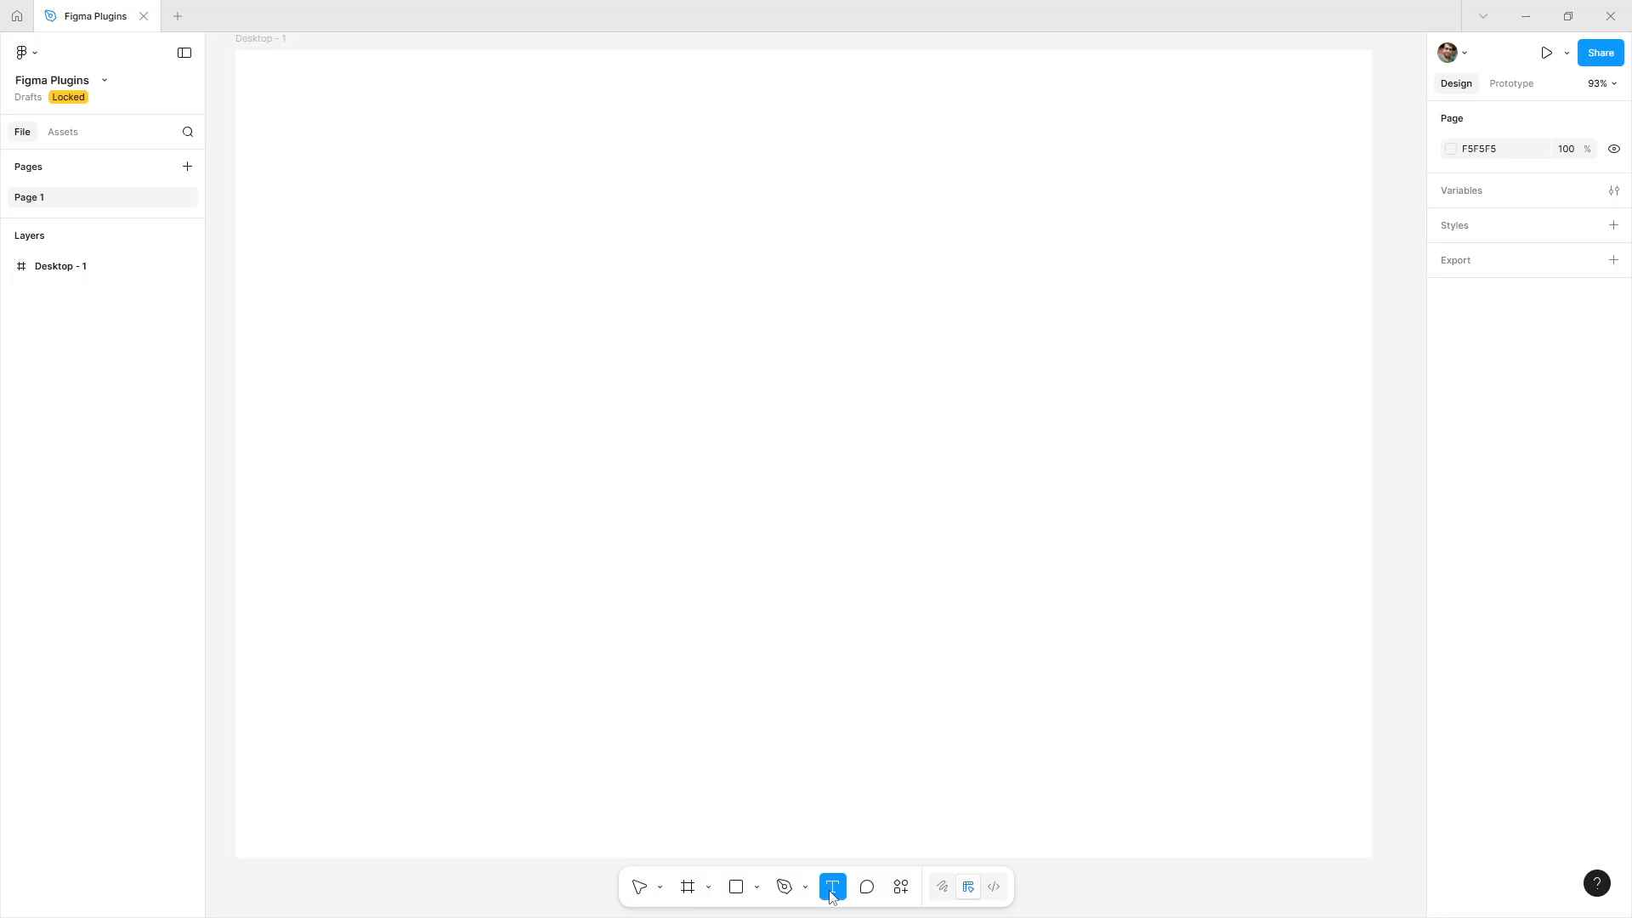
pyautogui.click(602, 282)
pyautogui.write('Isom')
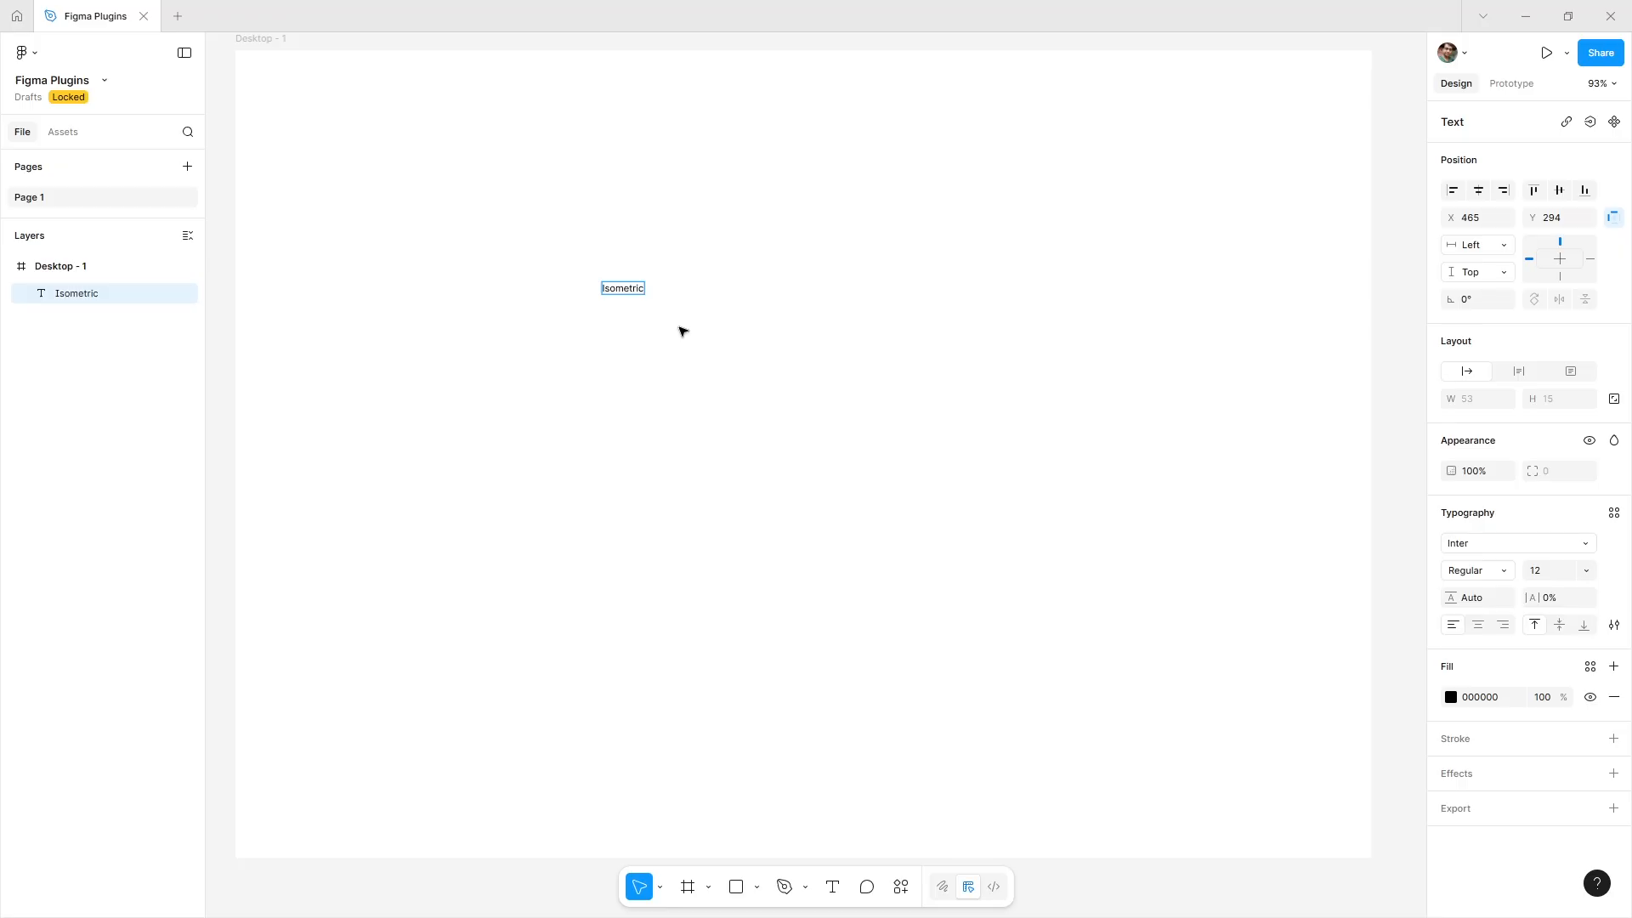
pyautogui.write('etric')
pyautogui.press('Return')
pyautogui.press('Escape')
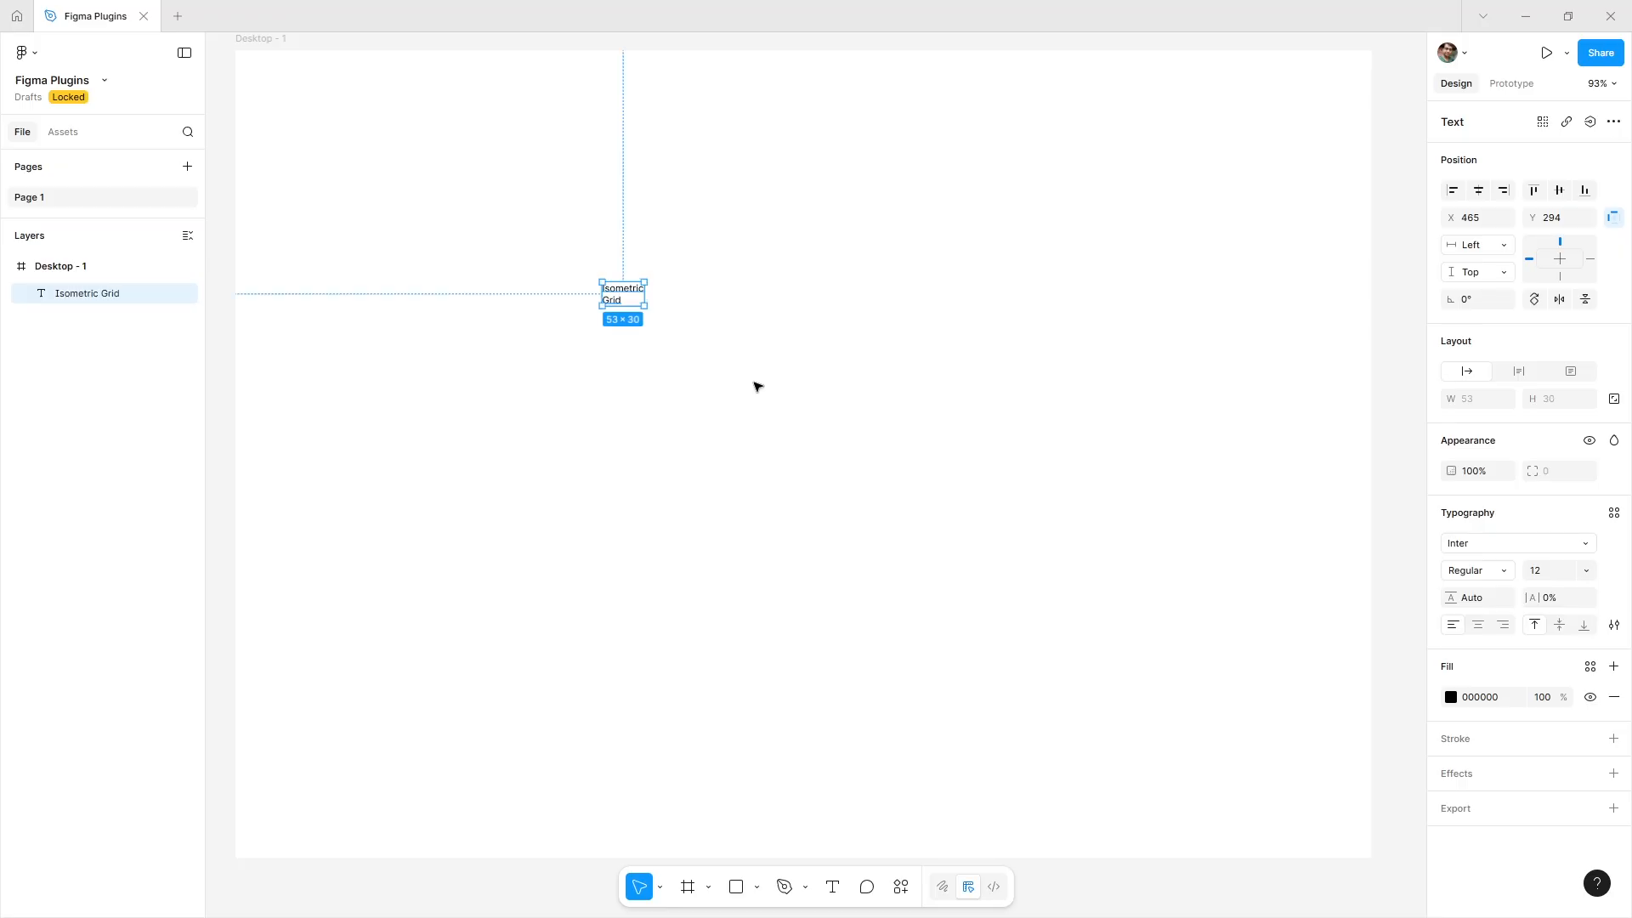
# Set the text size to 80 and its weight to Bold.
pyautogui.click(1546, 573)
pyautogui.press('Return')
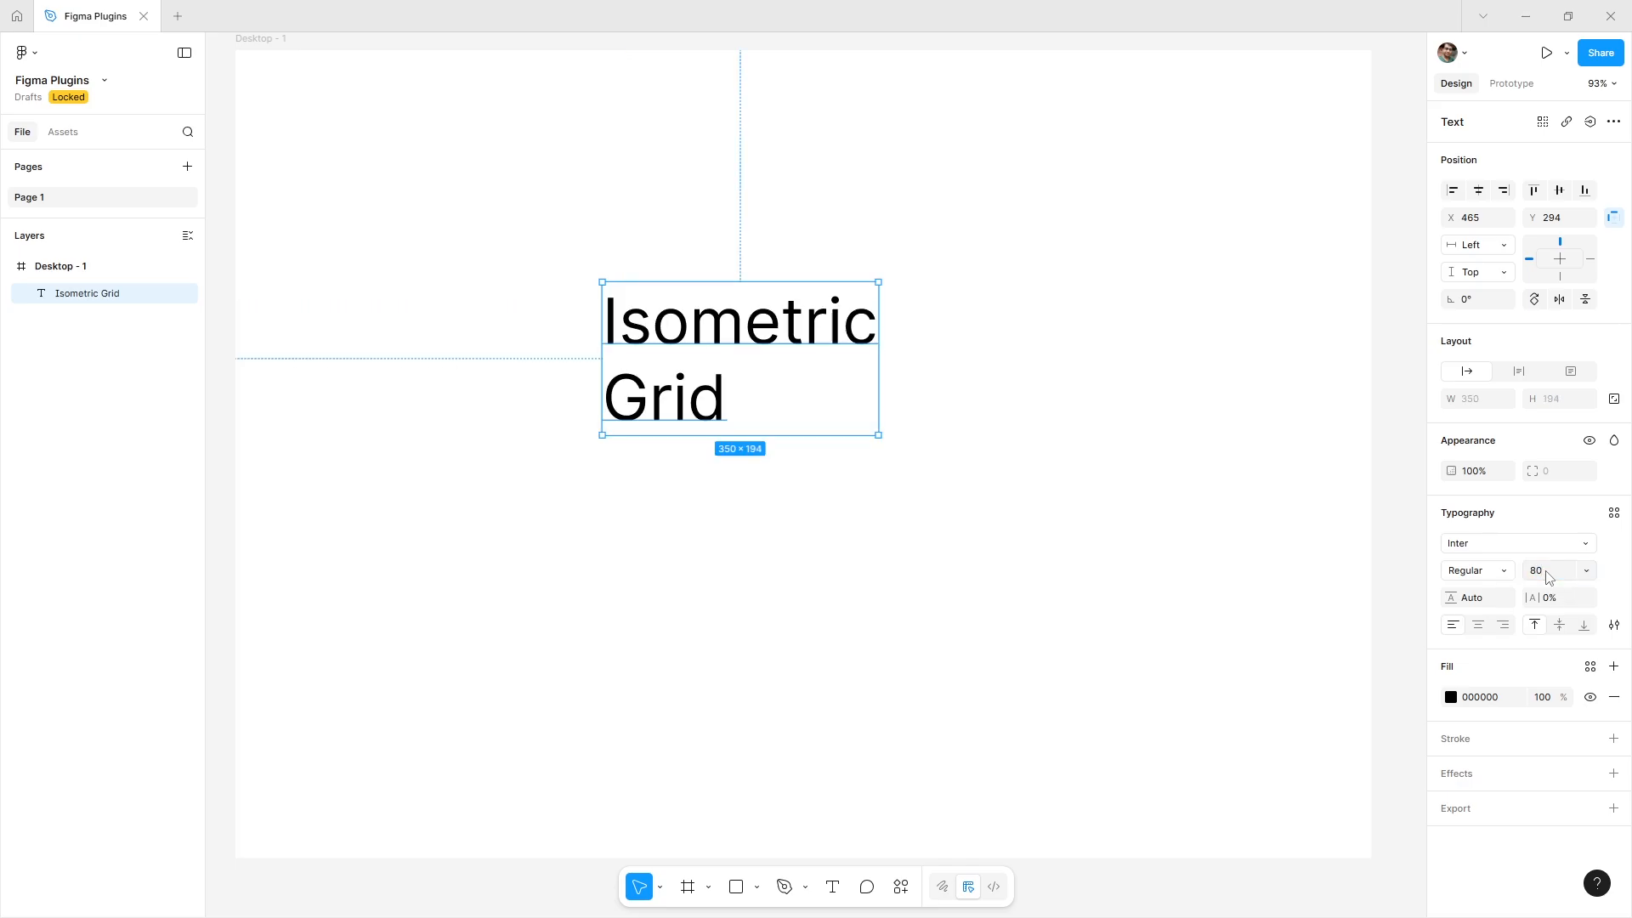
pyautogui.click(1479, 571)
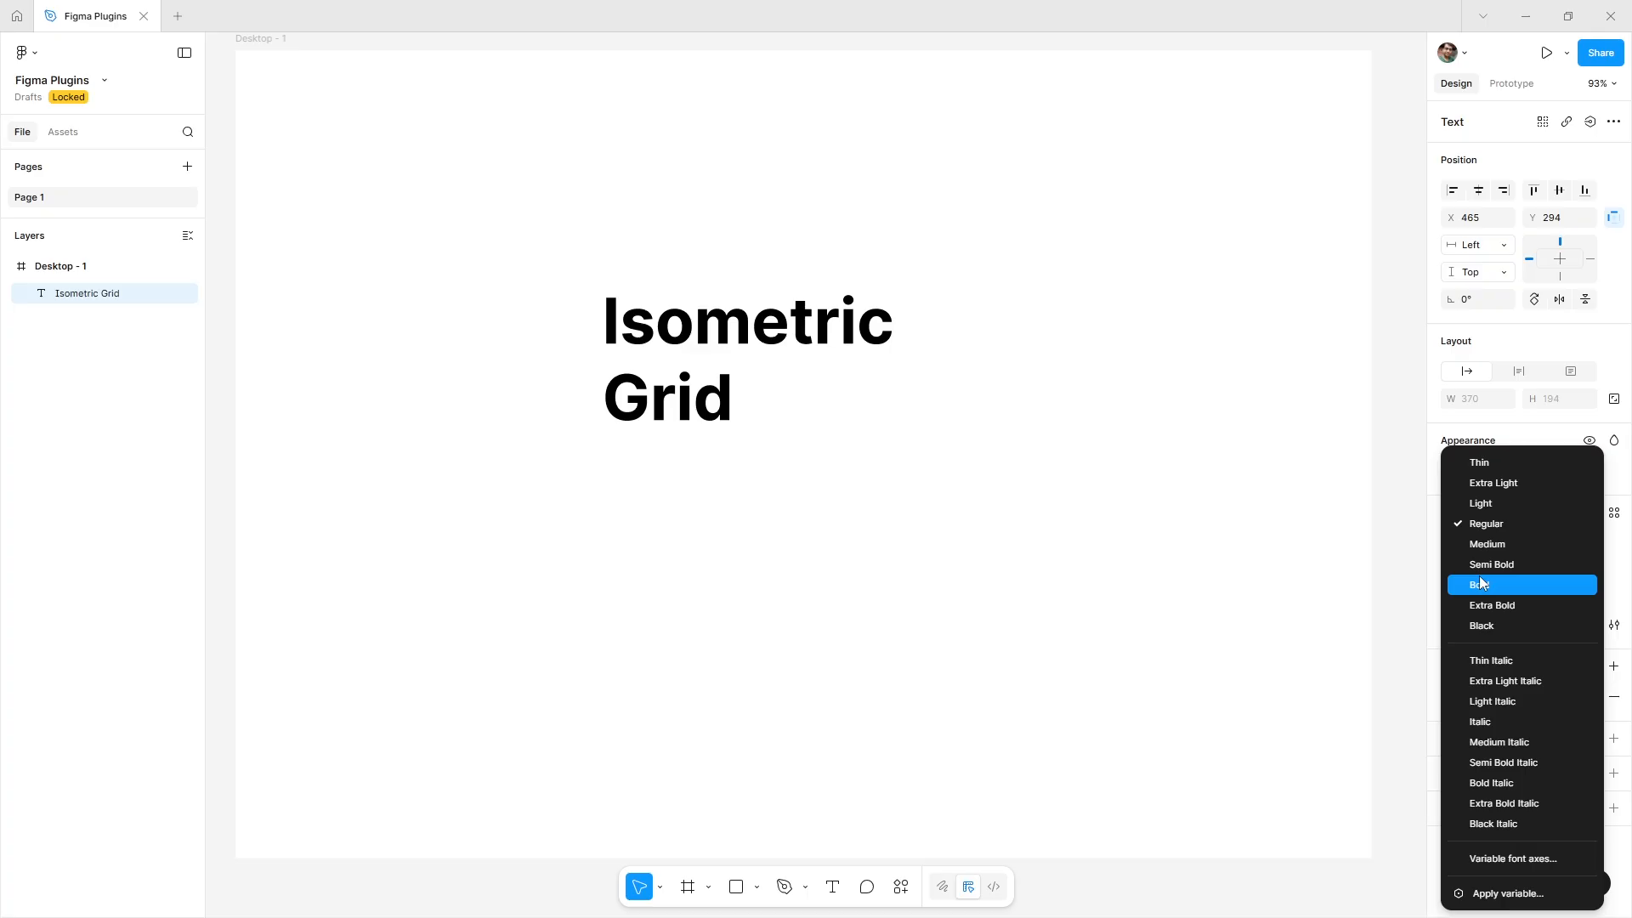
pyautogui.click(1480, 583)
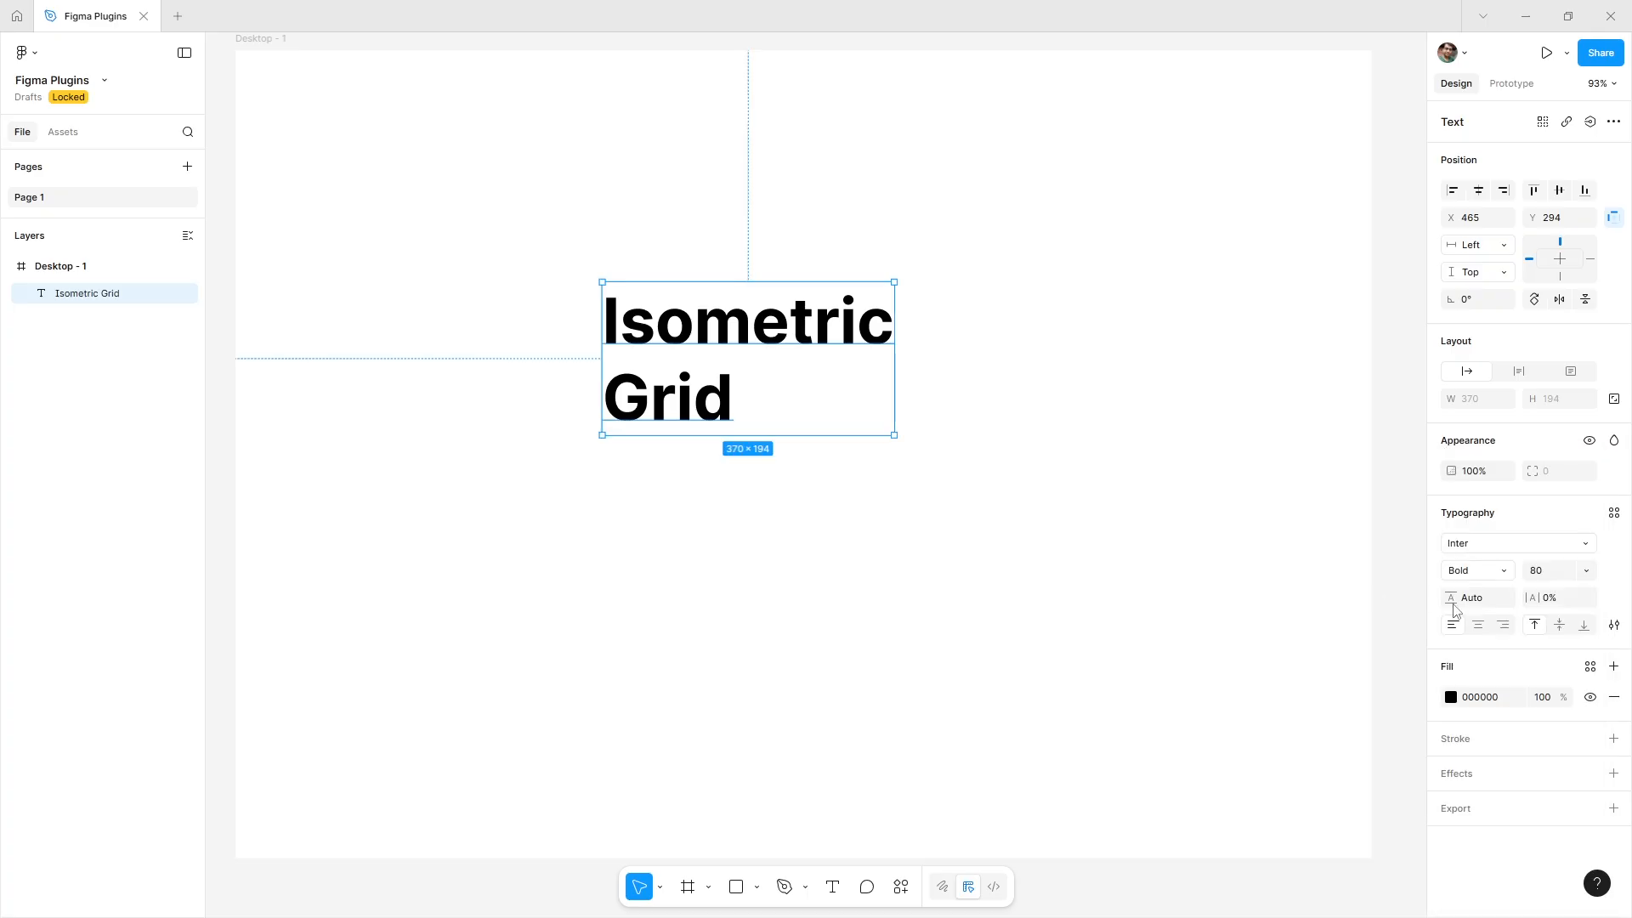
# Change the text case to all uppercase in the advanced type settings.
pyautogui.click(1614, 626)
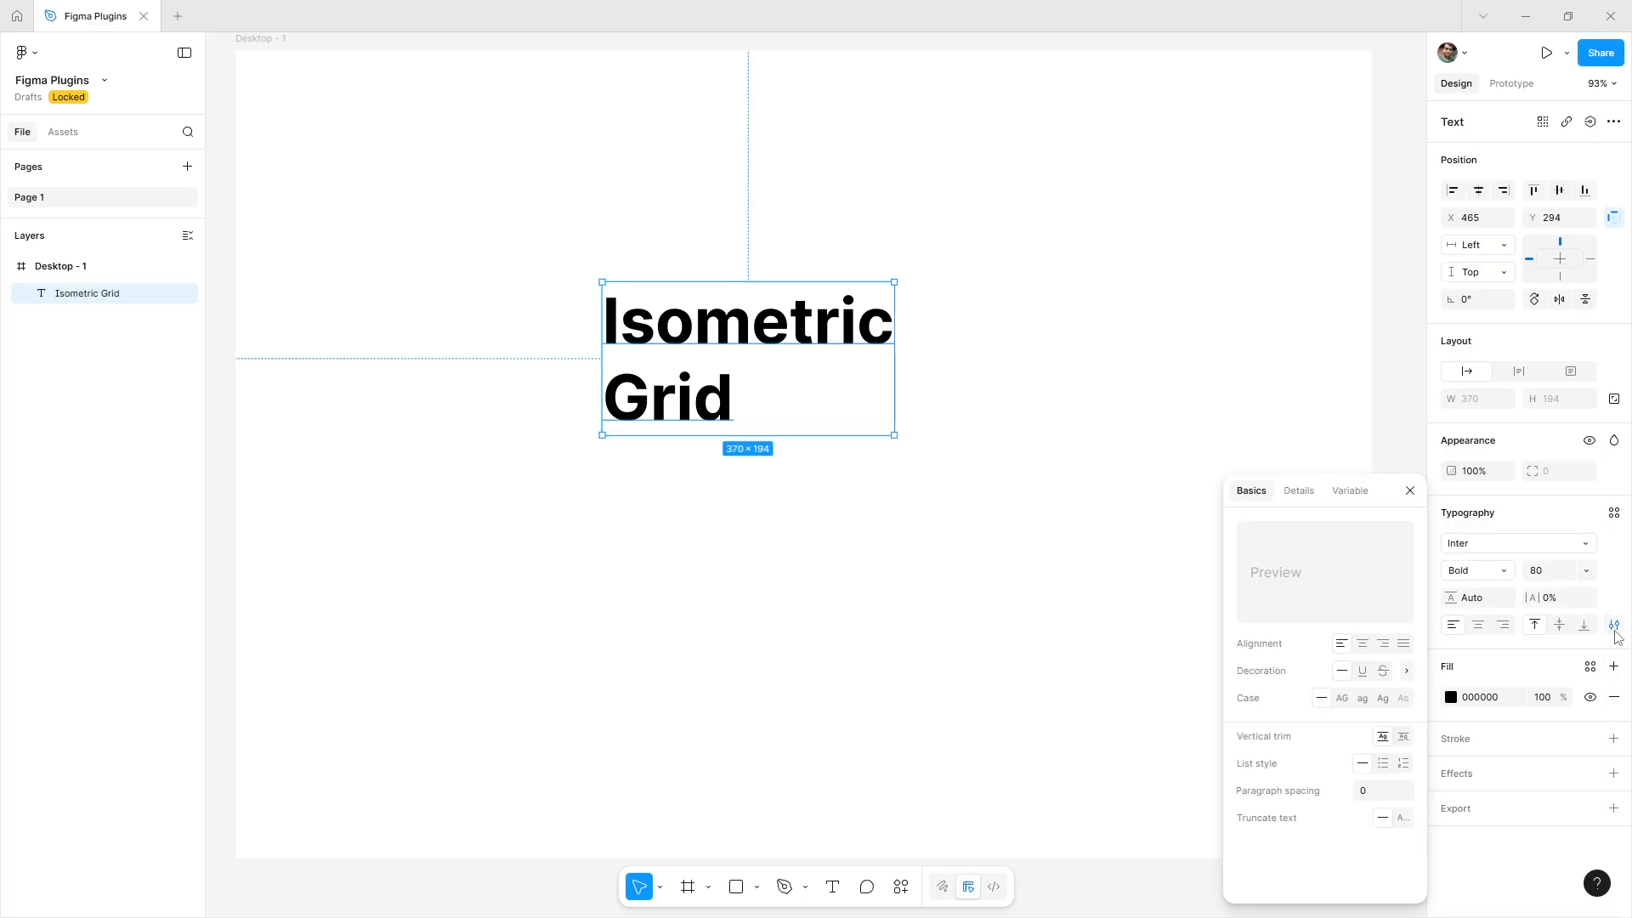
pyautogui.click(1343, 698)
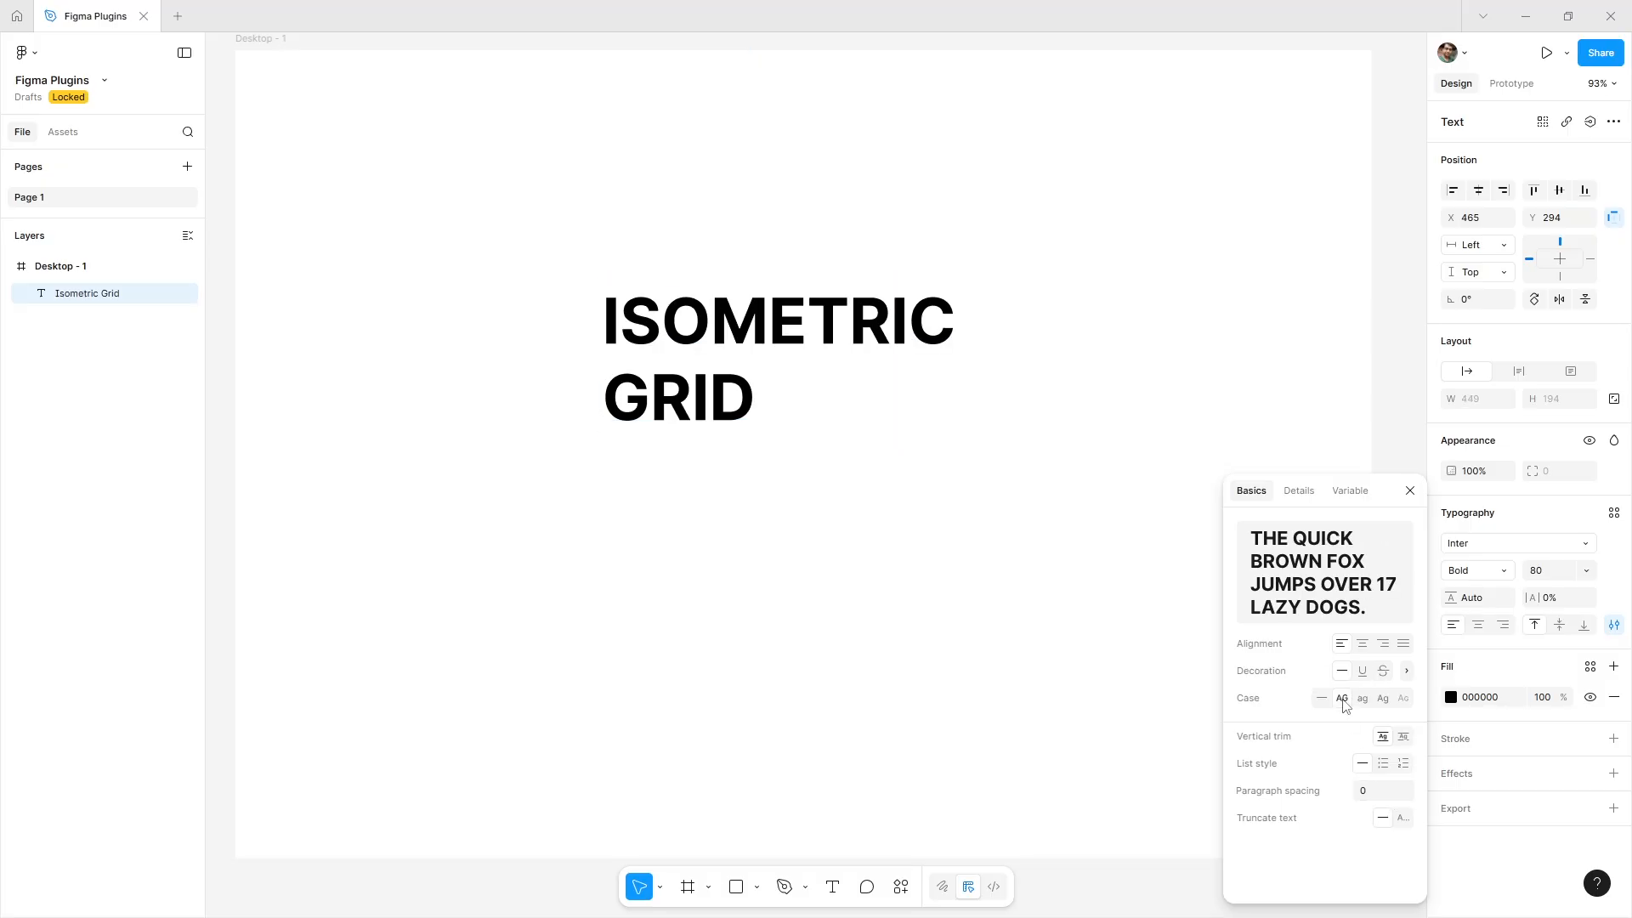
pyautogui.press('Escape')
pyautogui.click(737, 350)
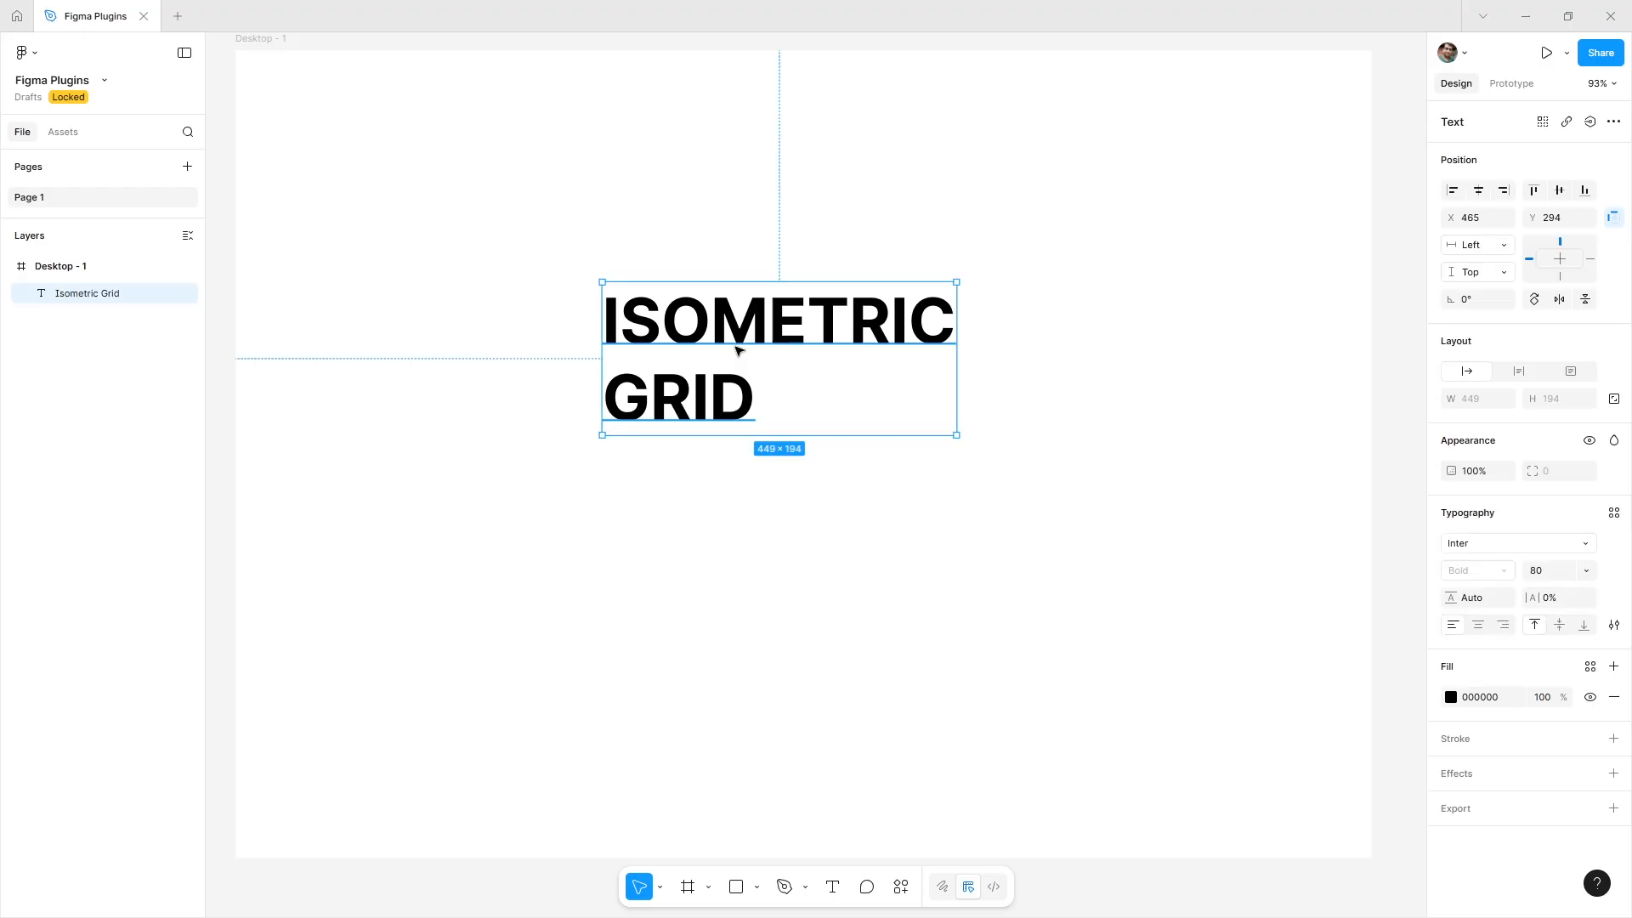
# Wrap the text layer in an auto layout frame.
pyautogui.rightClick(736, 350)
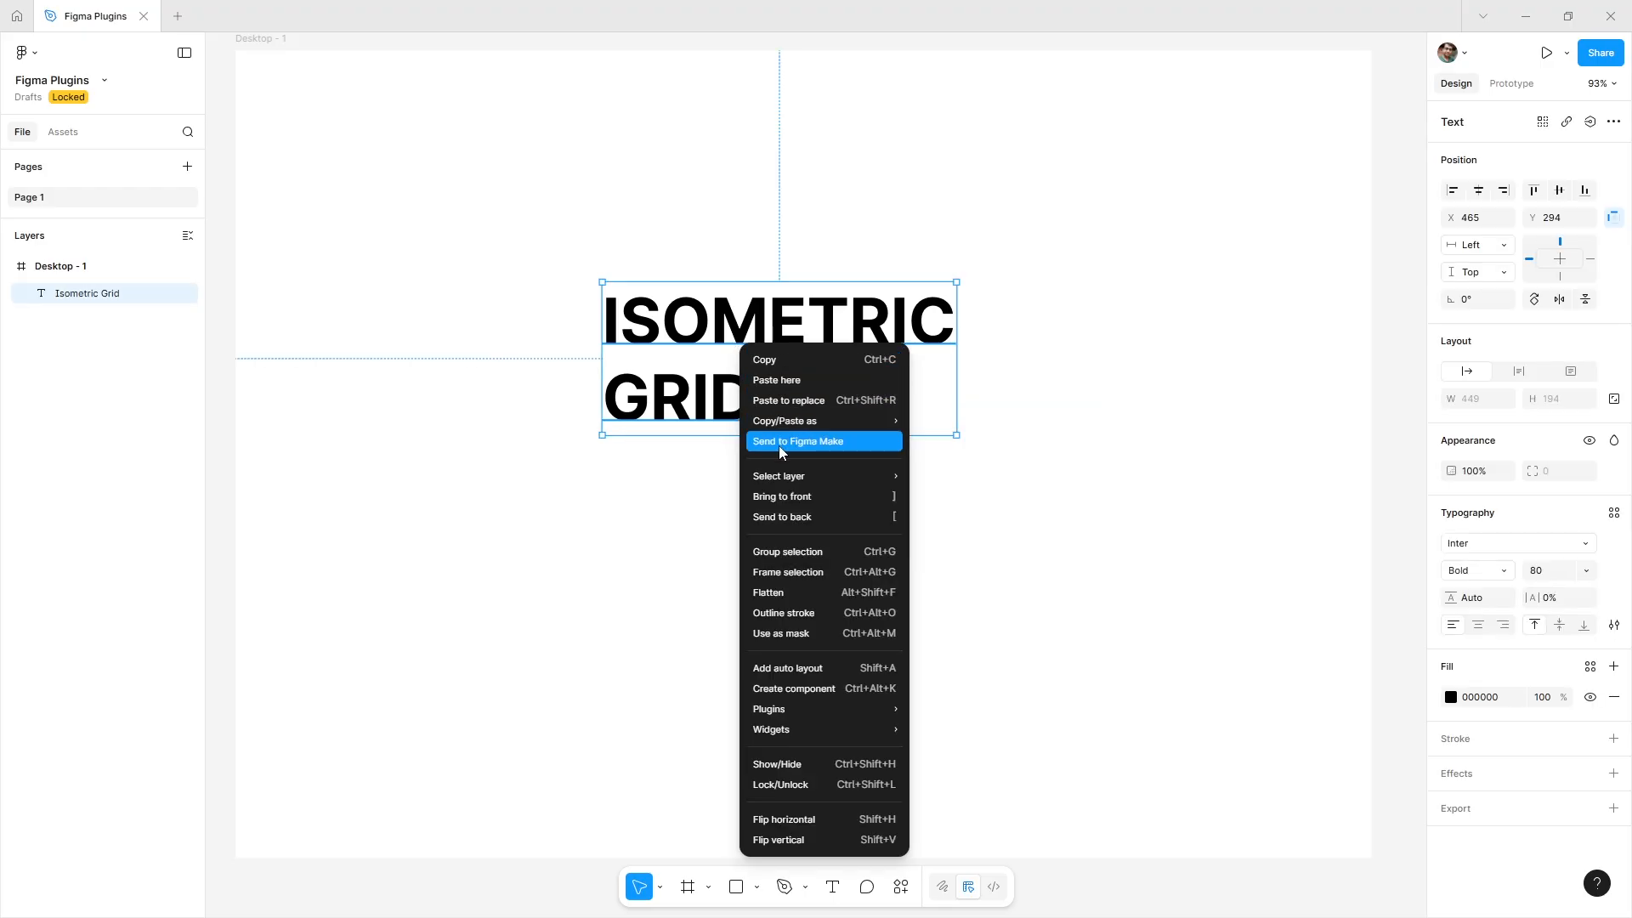
pyautogui.click(820, 670)
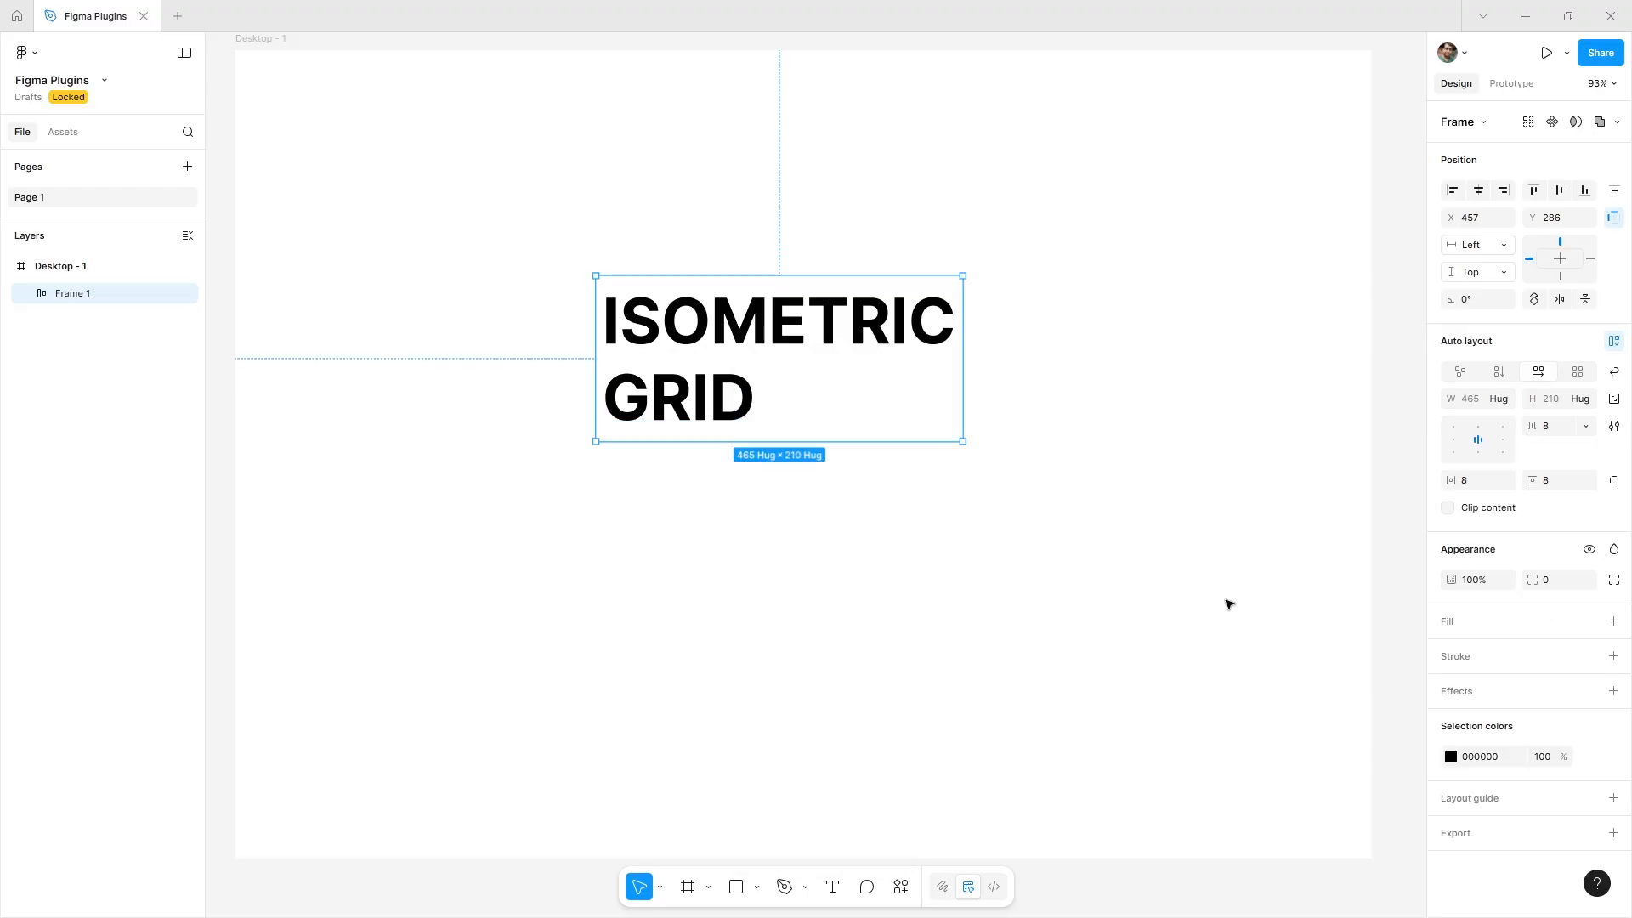
# Add a black 000000 fill to the auto layout frame.
pyautogui.click(1613, 621)
pyautogui.moveTo(1285, 707); pyautogui.dragTo(1217, 764)
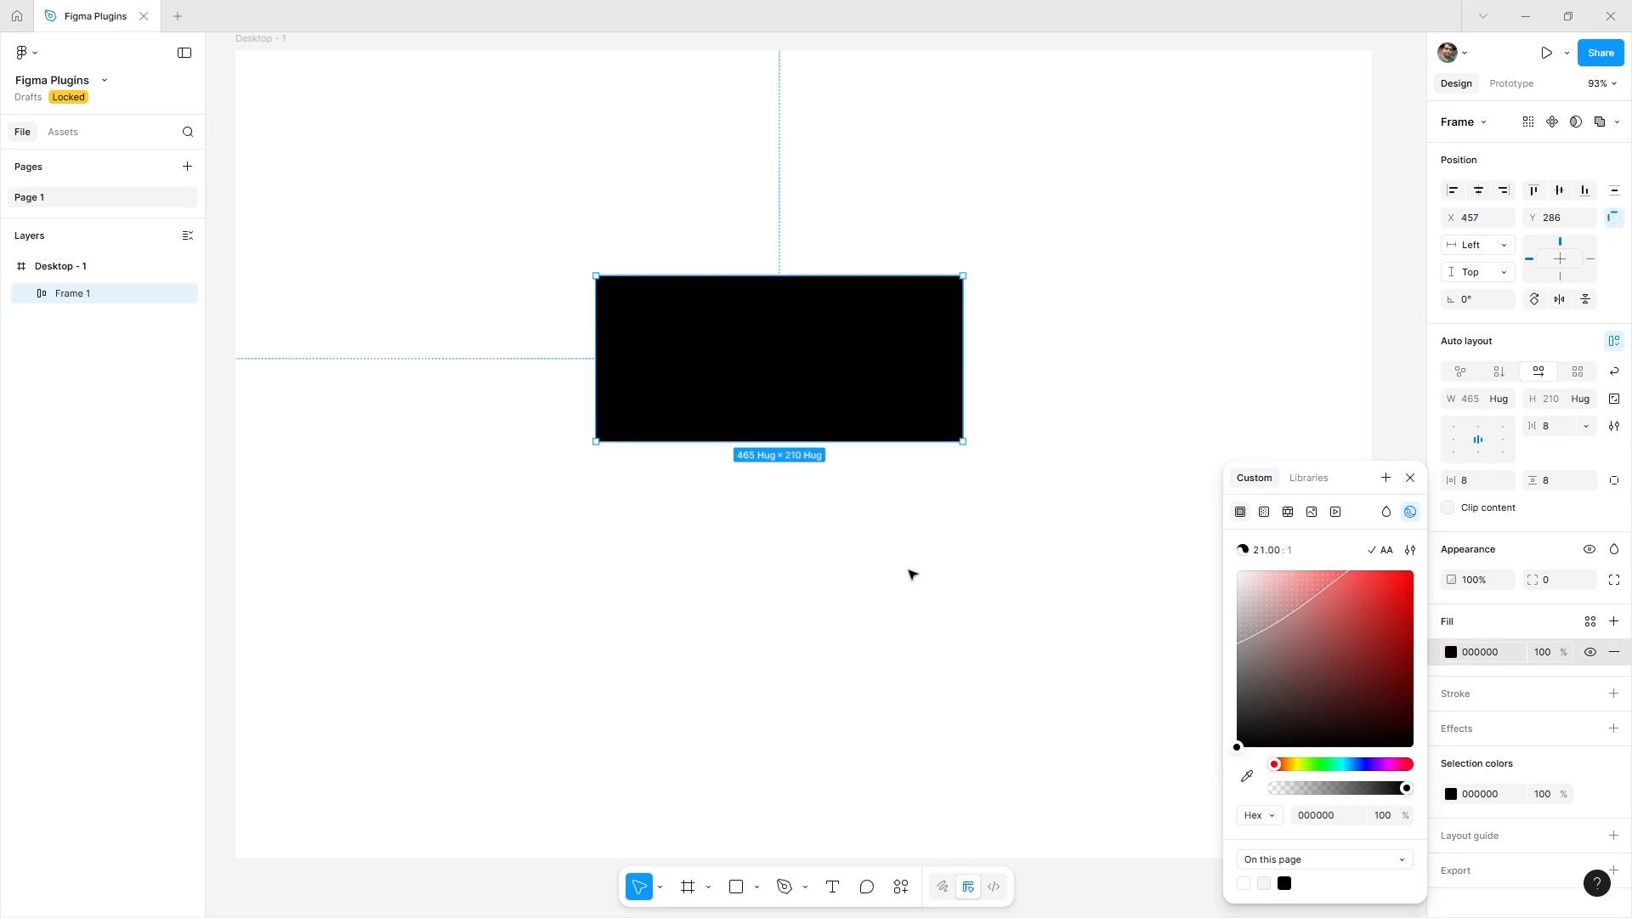
pyautogui.click(859, 510)
# Change the text fill colour to white FFFFFF.
pyautogui.doubleClick(765, 332)
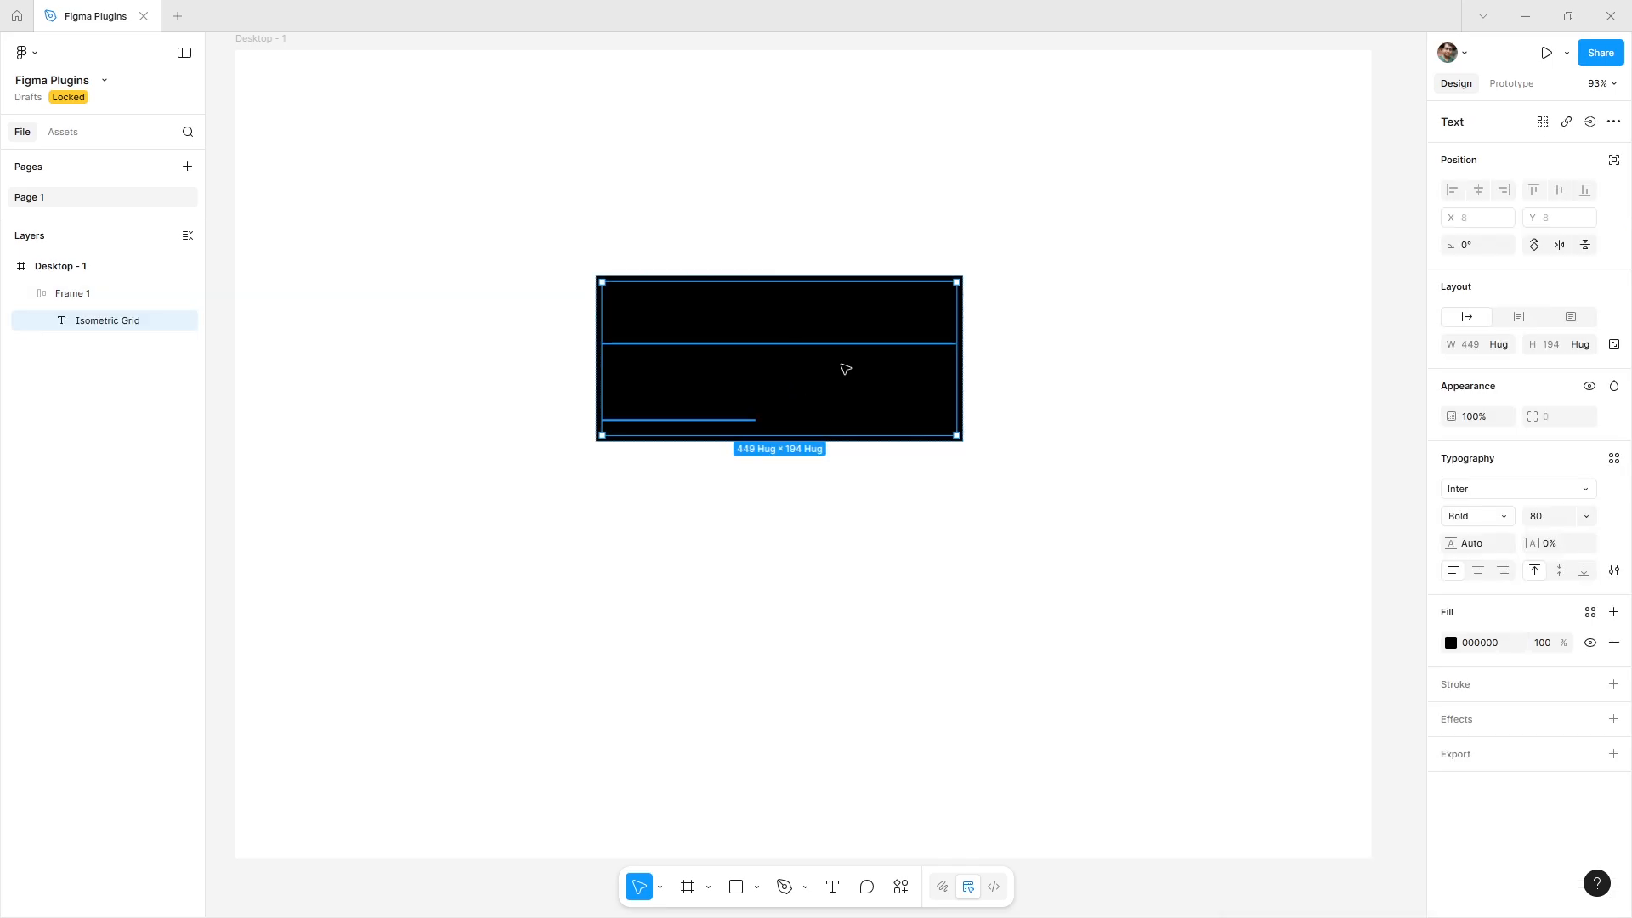
pyautogui.click(1451, 642)
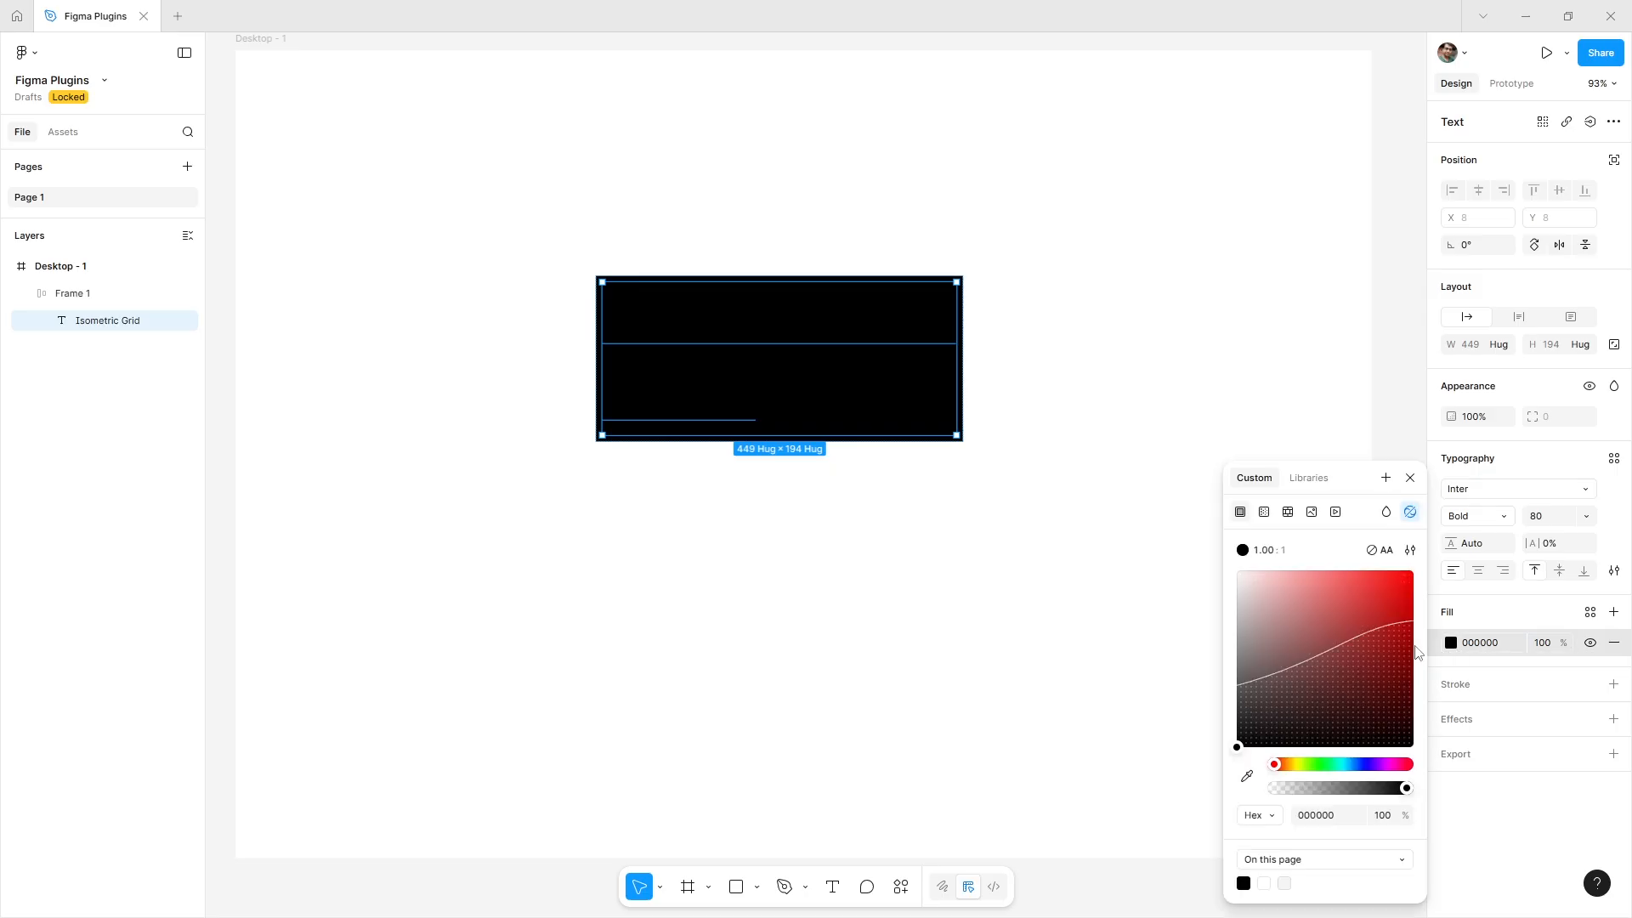
pyautogui.click(1263, 606)
pyautogui.moveTo(1241, 592); pyautogui.dragTo(1199, 535)
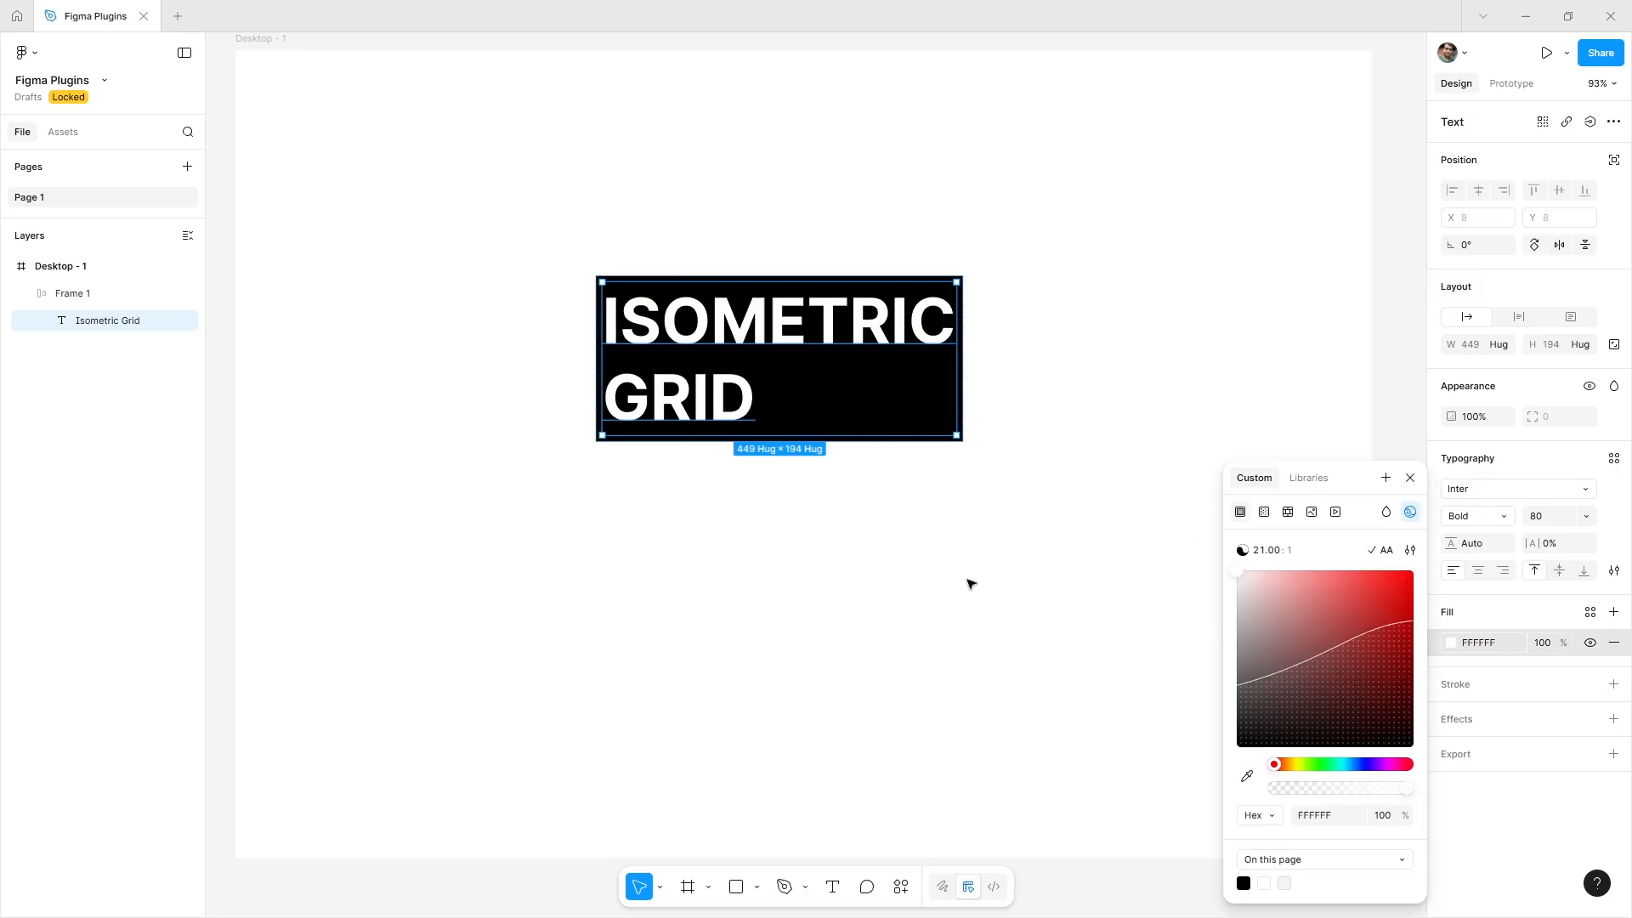
pyautogui.click(705, 515)
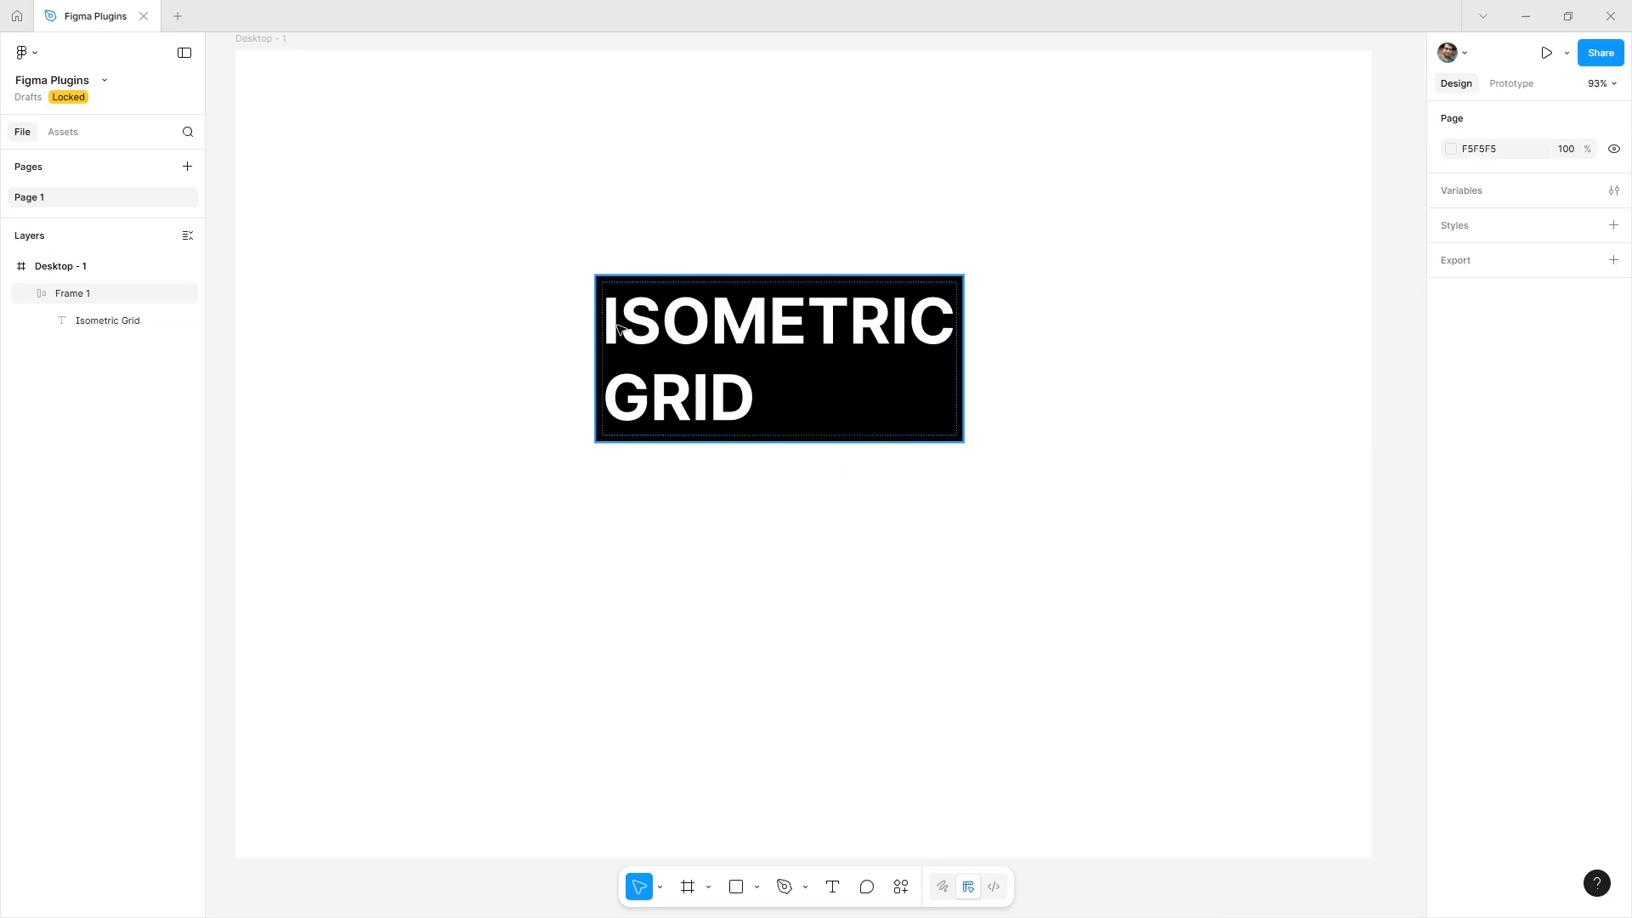
# Insert a blank line at the start of the text.
pyautogui.doubleClick(632, 342)
pyautogui.doubleClick(632, 343)
pyautogui.click(633, 342)
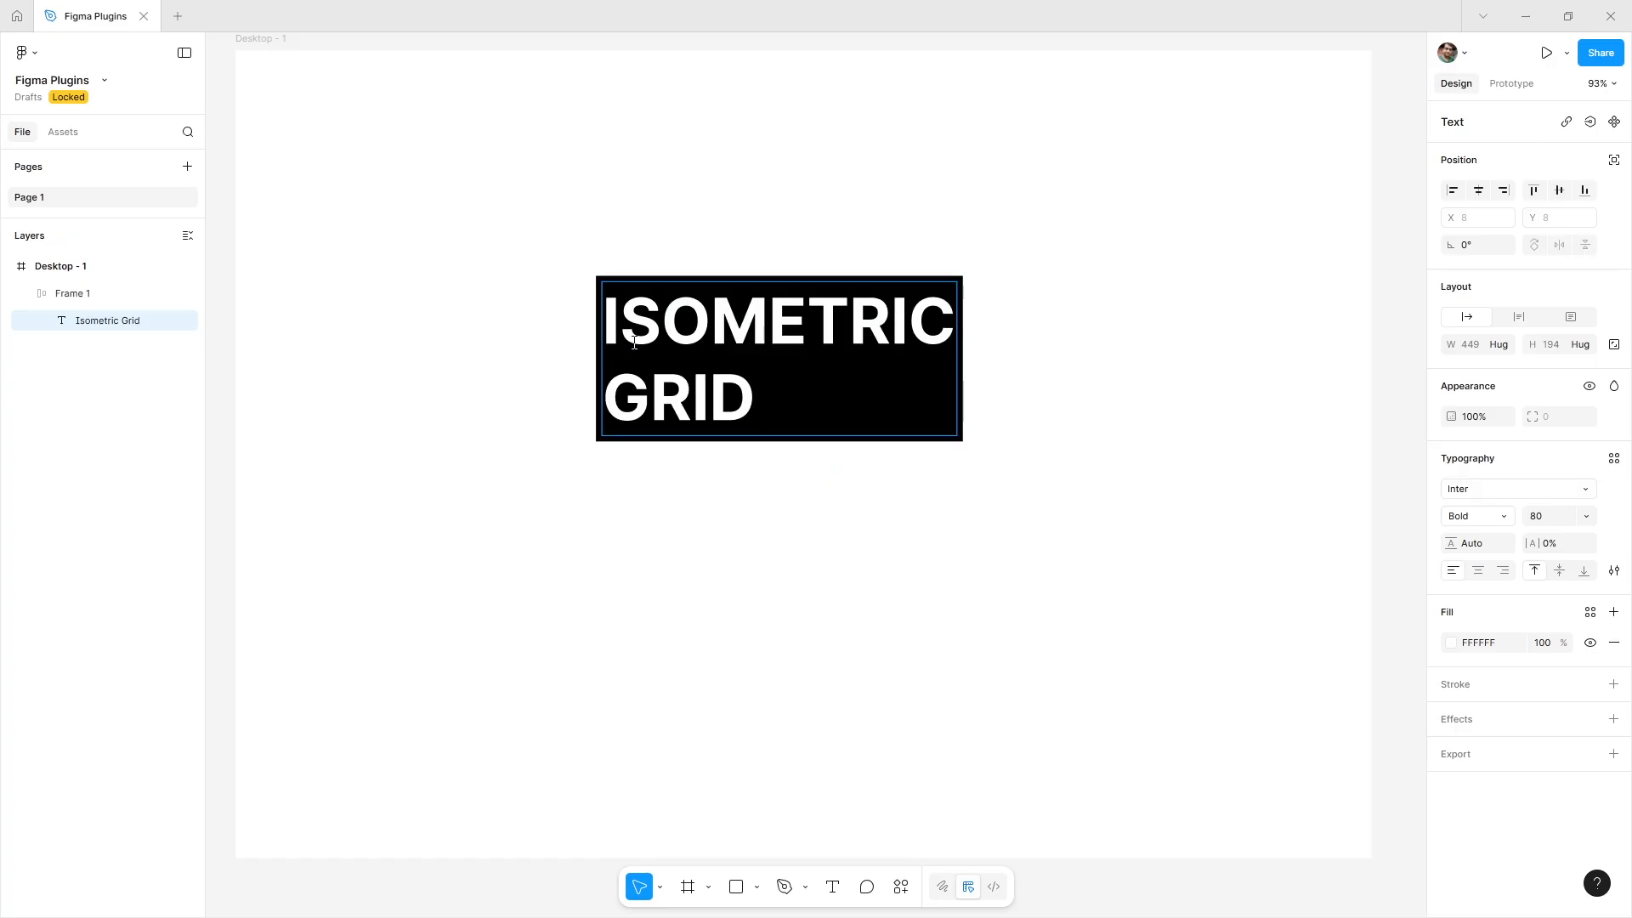
pyautogui.press('Return')
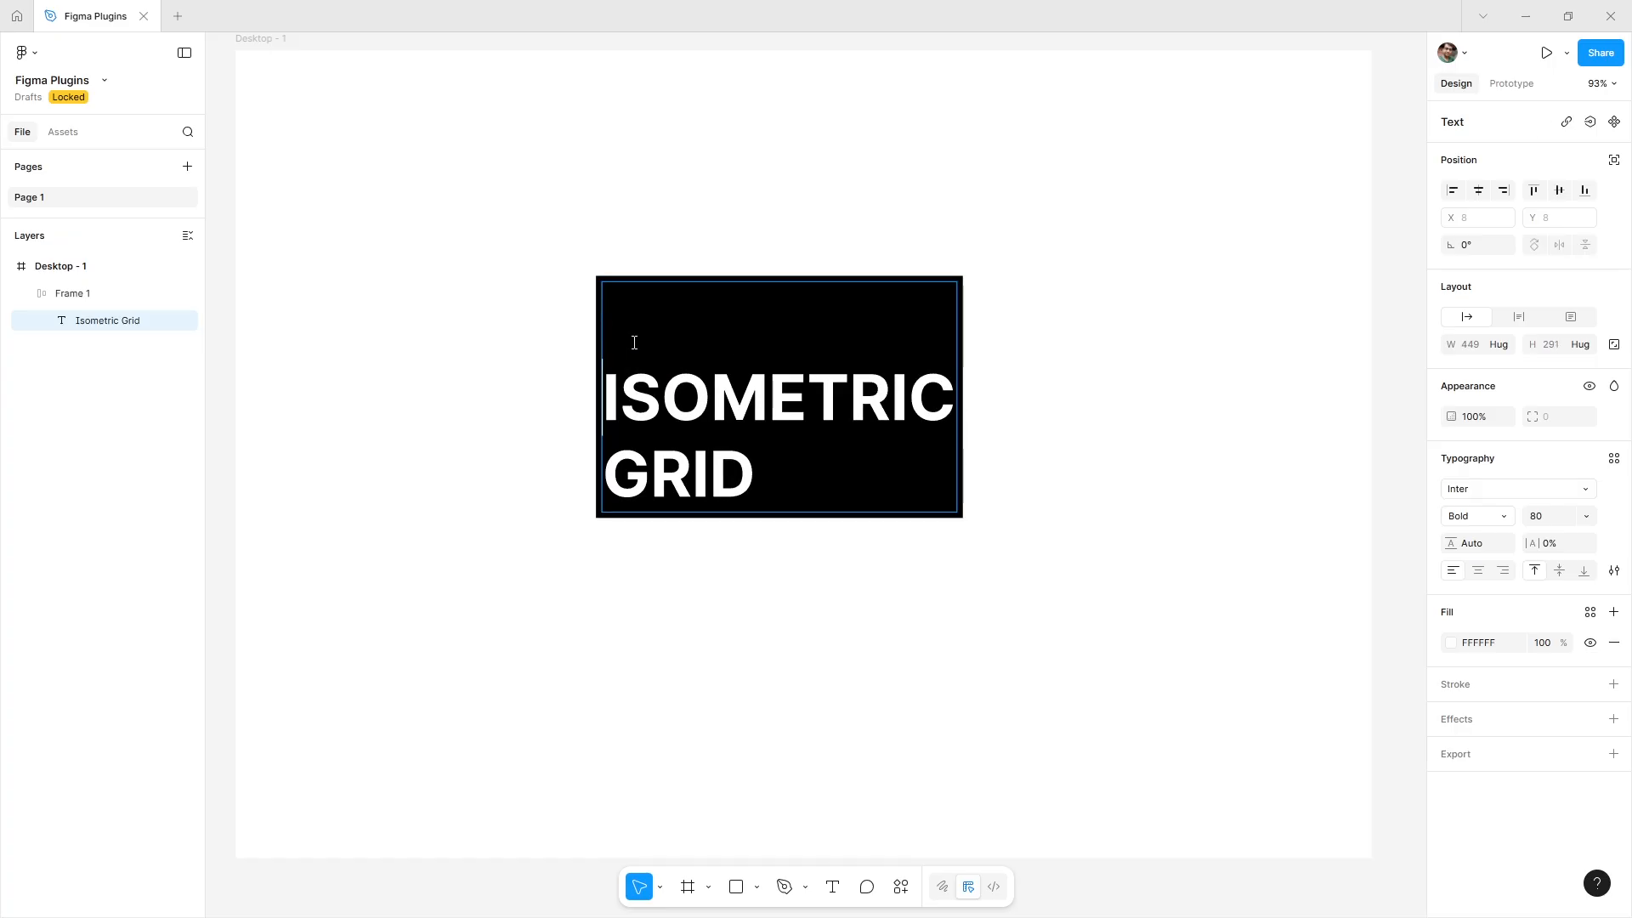
pyautogui.press('Escape')
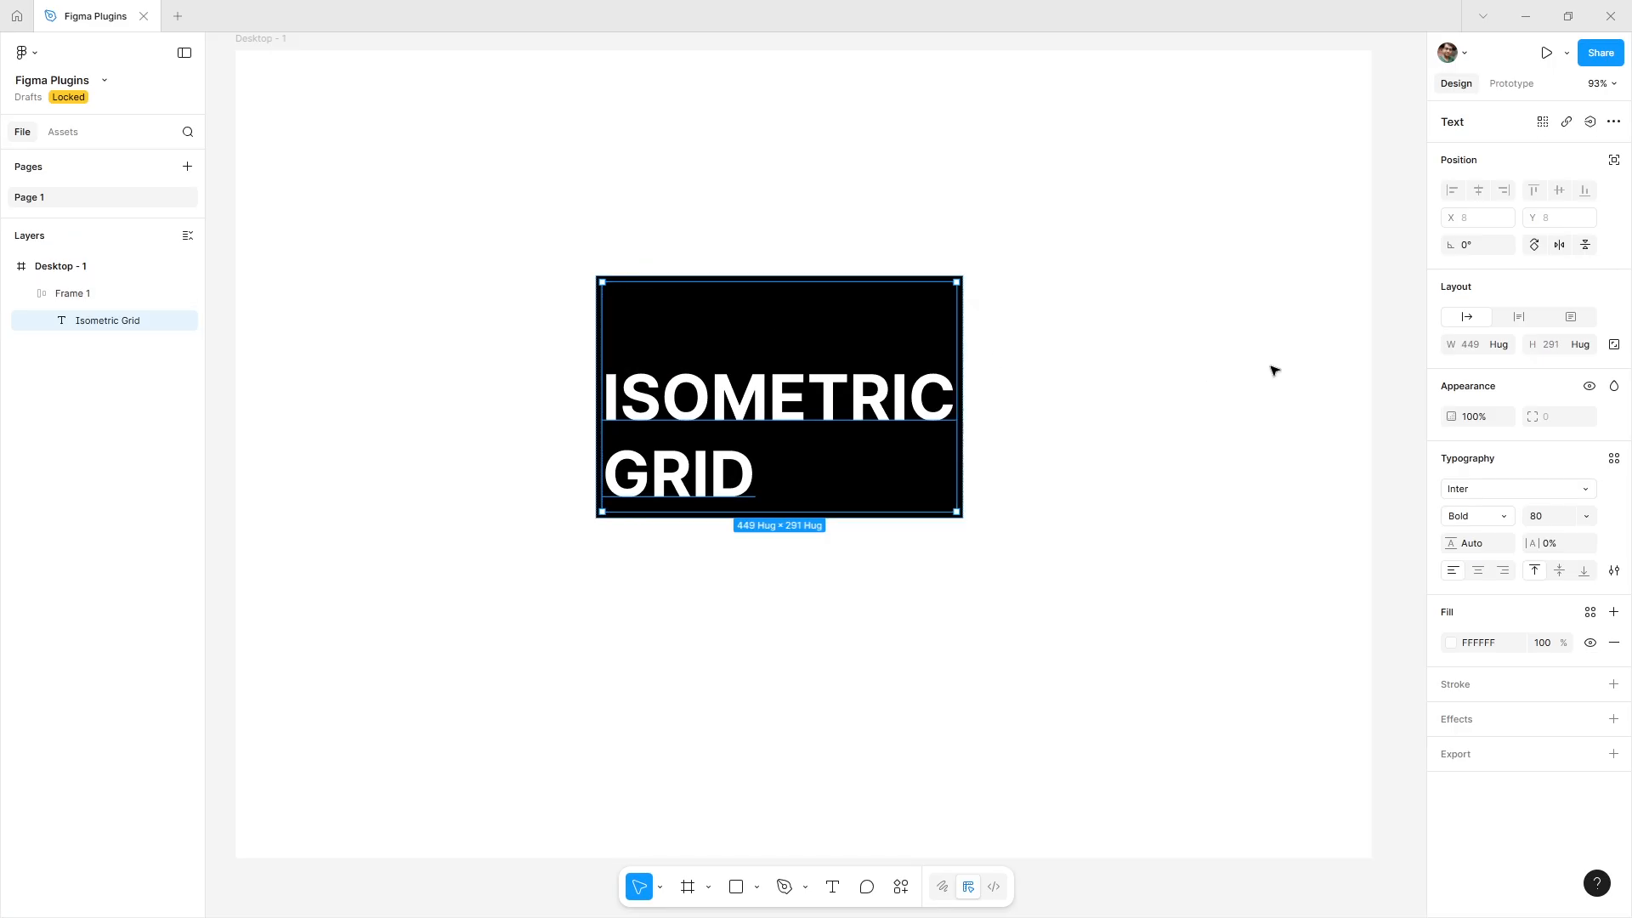
# Duplicate the black text frame twice so three copies sit side by side.
pyautogui.click(1193, 451)
pyautogui.press('-')
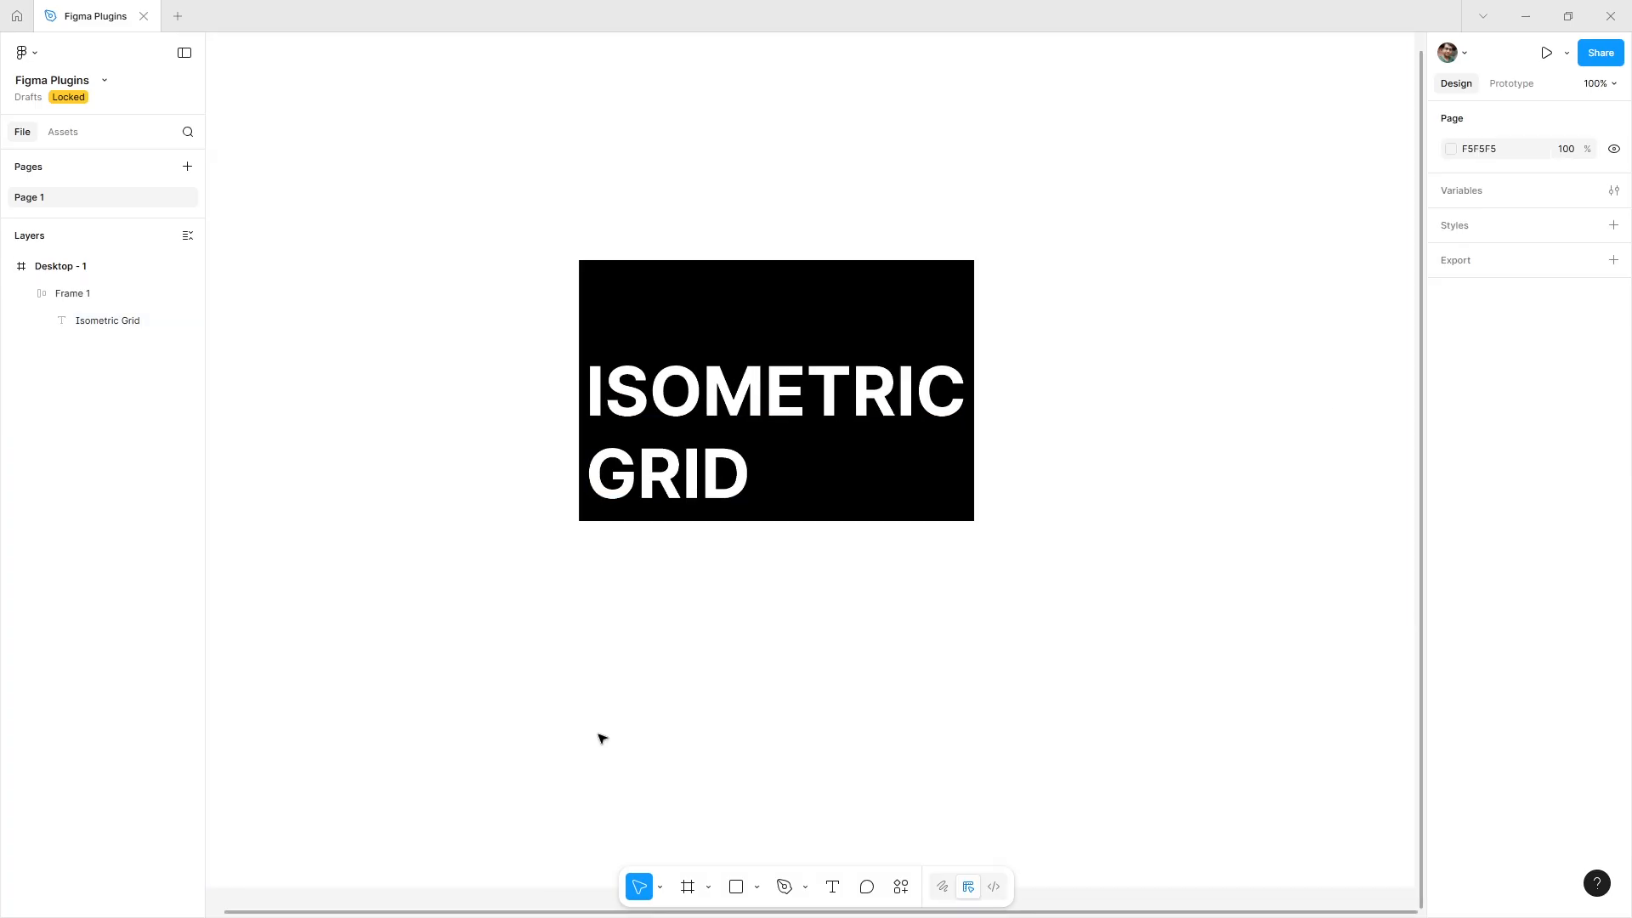
pyautogui.moveTo(778, 381)
pyautogui.mouseDown()
pyautogui.moveTo(610, 389)
pyautogui.moveTo(776, 401)
pyautogui.mouseUp()
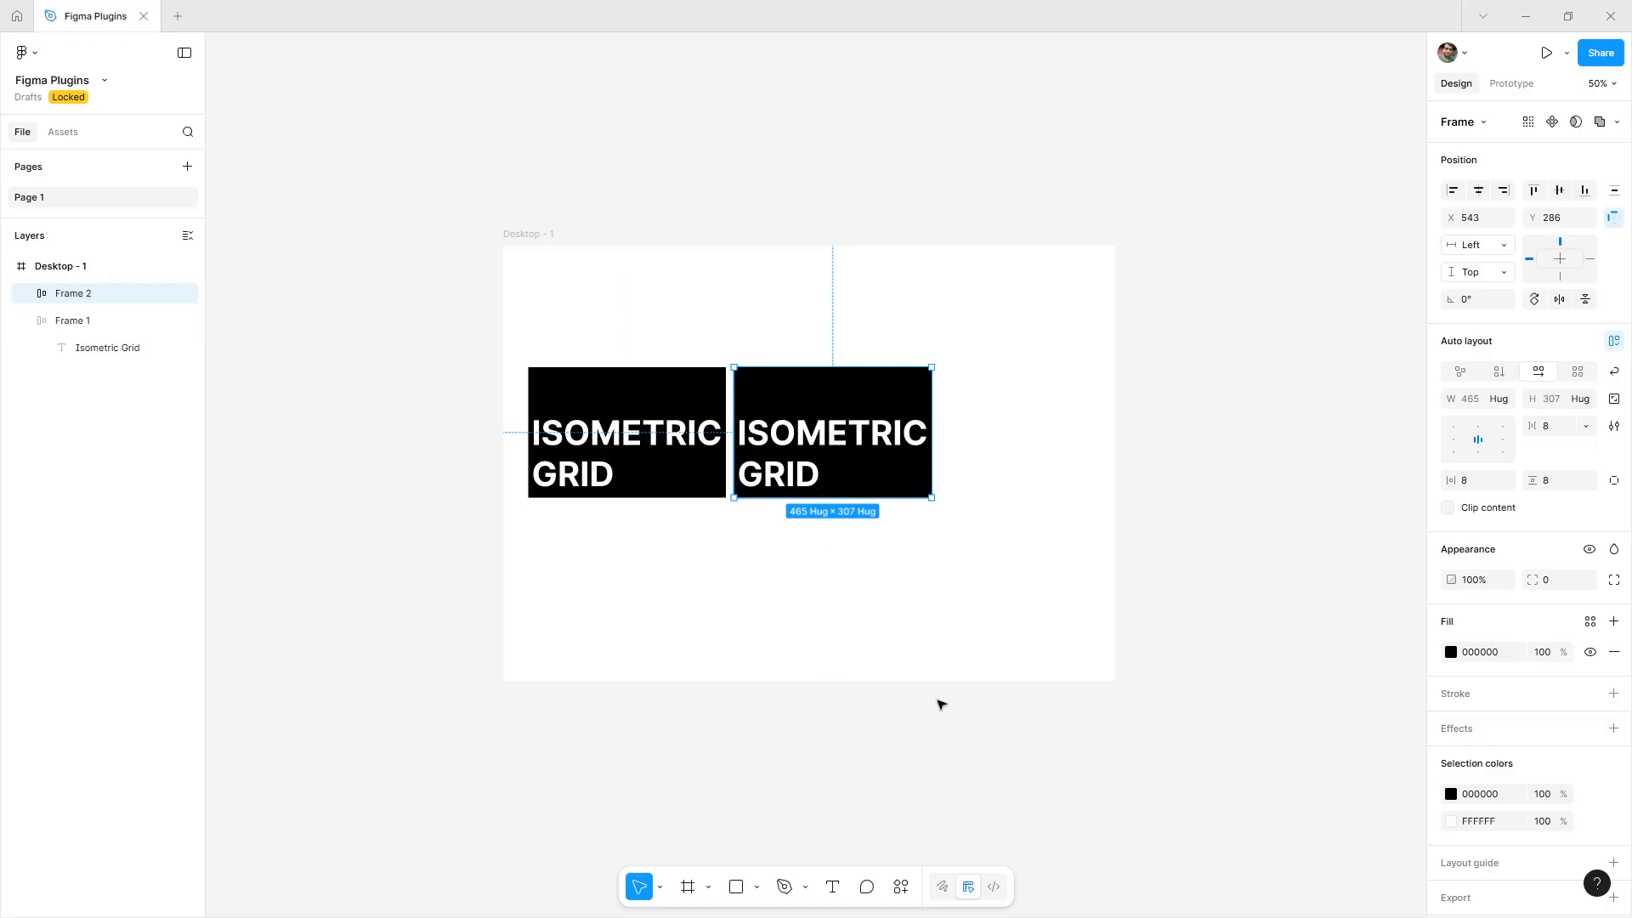
pyautogui.hotkey('ctrl', 'd')
# Widen the Desktop frame so all three text frames fit inside.
pyautogui.click(711, 362)
pyautogui.click(533, 234)
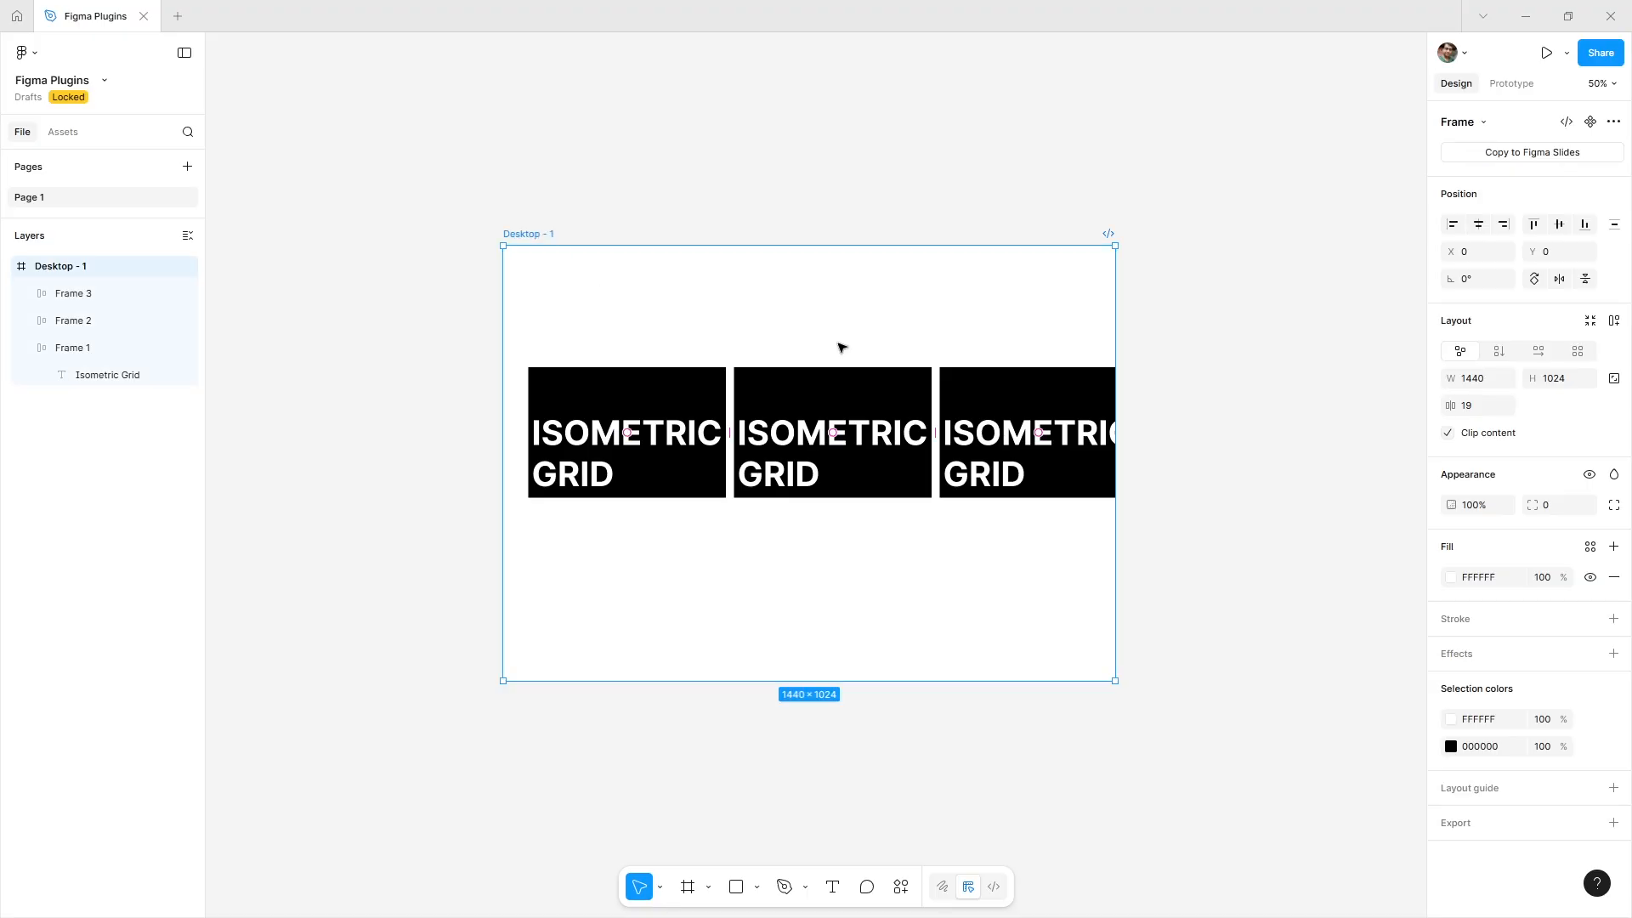
pyautogui.moveTo(1114, 322); pyautogui.dragTo(1157, 331)
pyautogui.click(1227, 412)
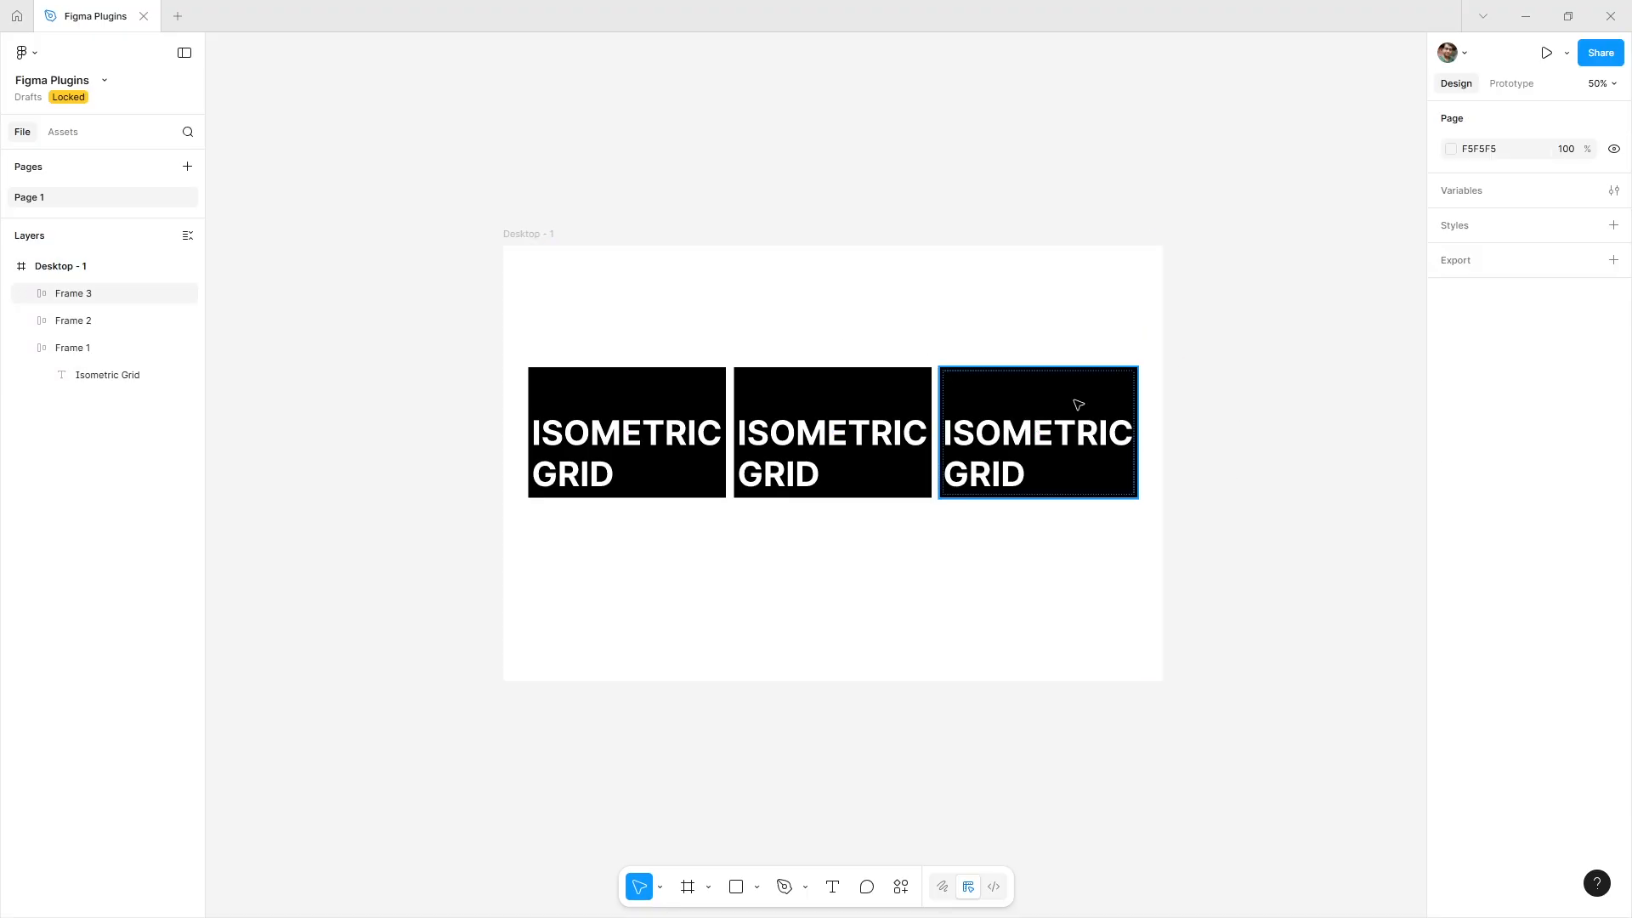
# In the third frame, move the blank line from above the words to below them.
pyautogui.doubleClick(980, 439)
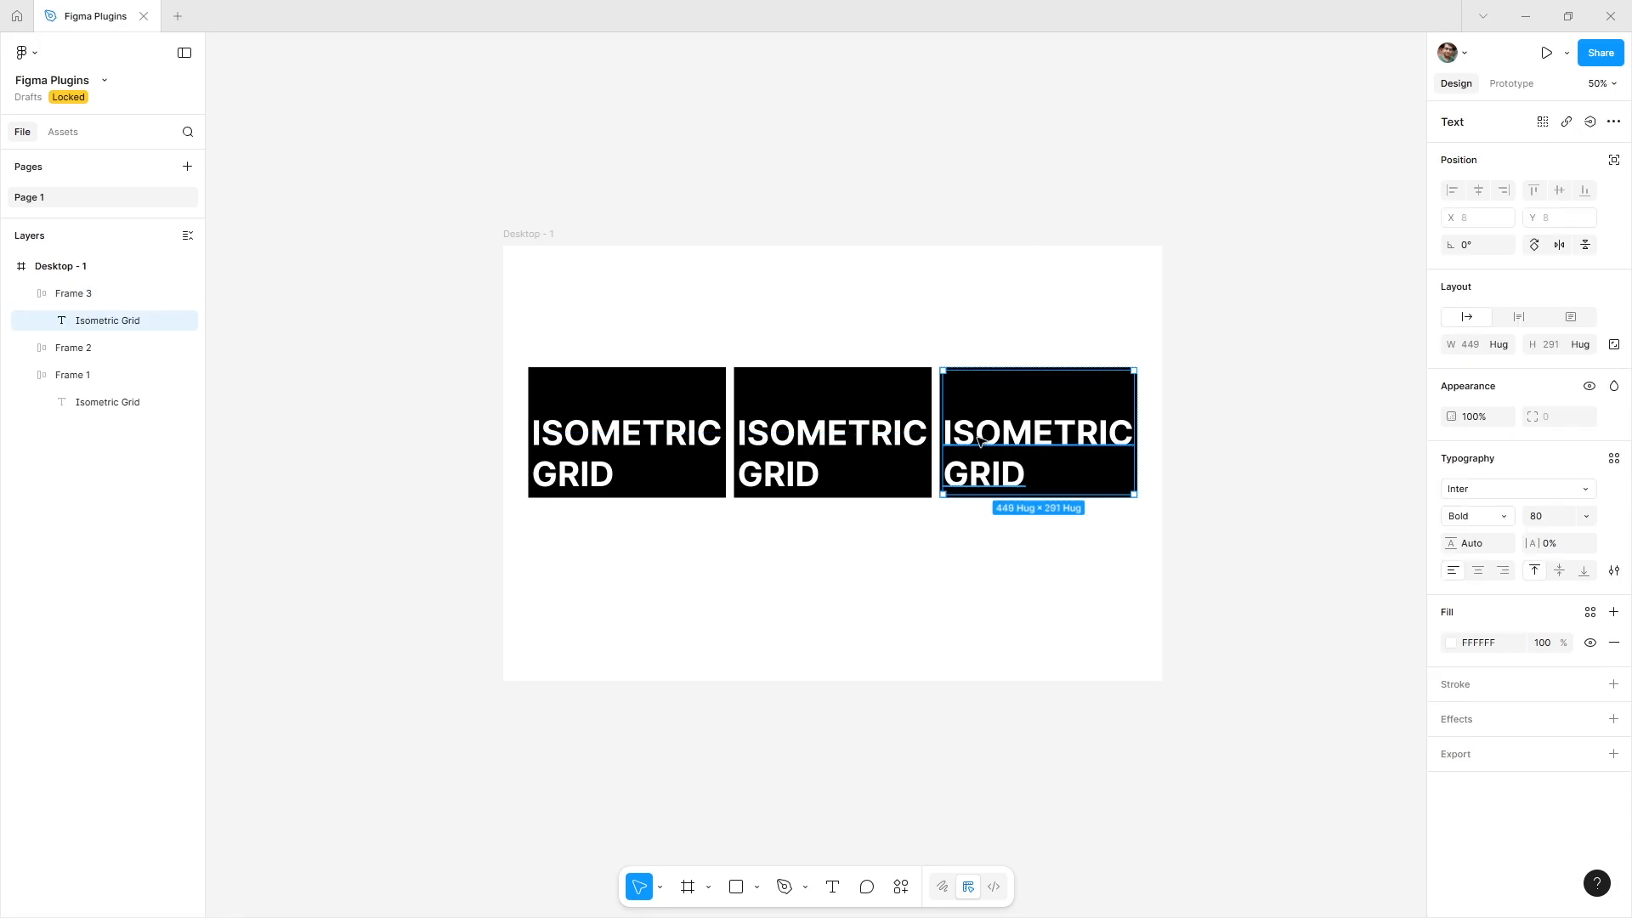
pyautogui.doubleClick(980, 442)
pyautogui.click(954, 437)
pyautogui.press('Left')
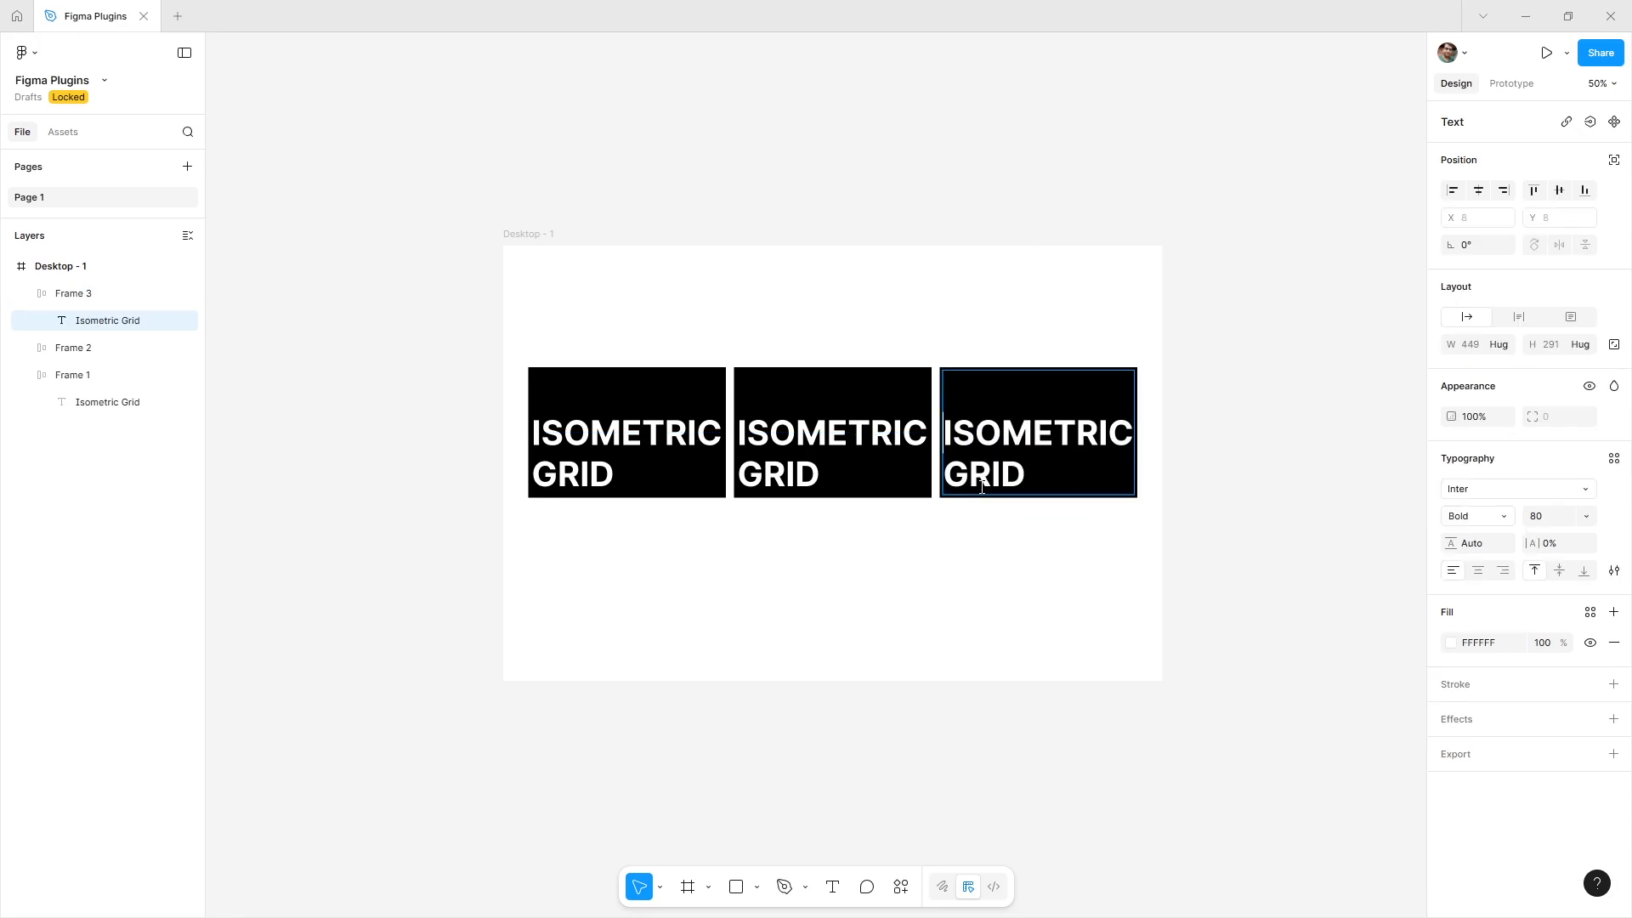
pyautogui.press('BackSpace')
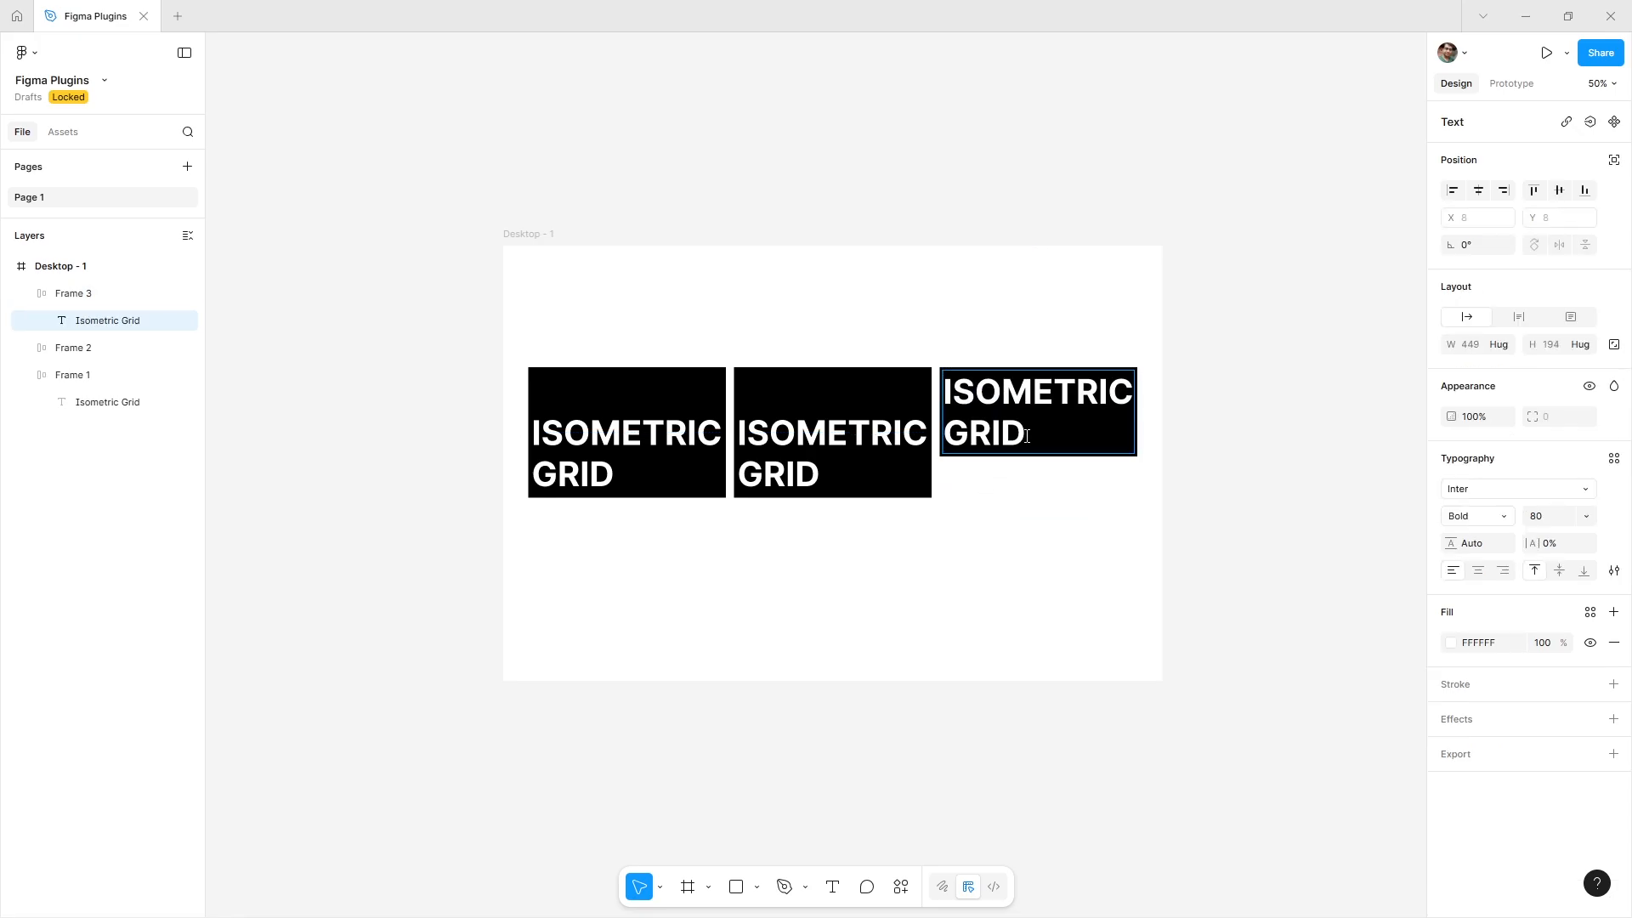
pyautogui.press('Return')
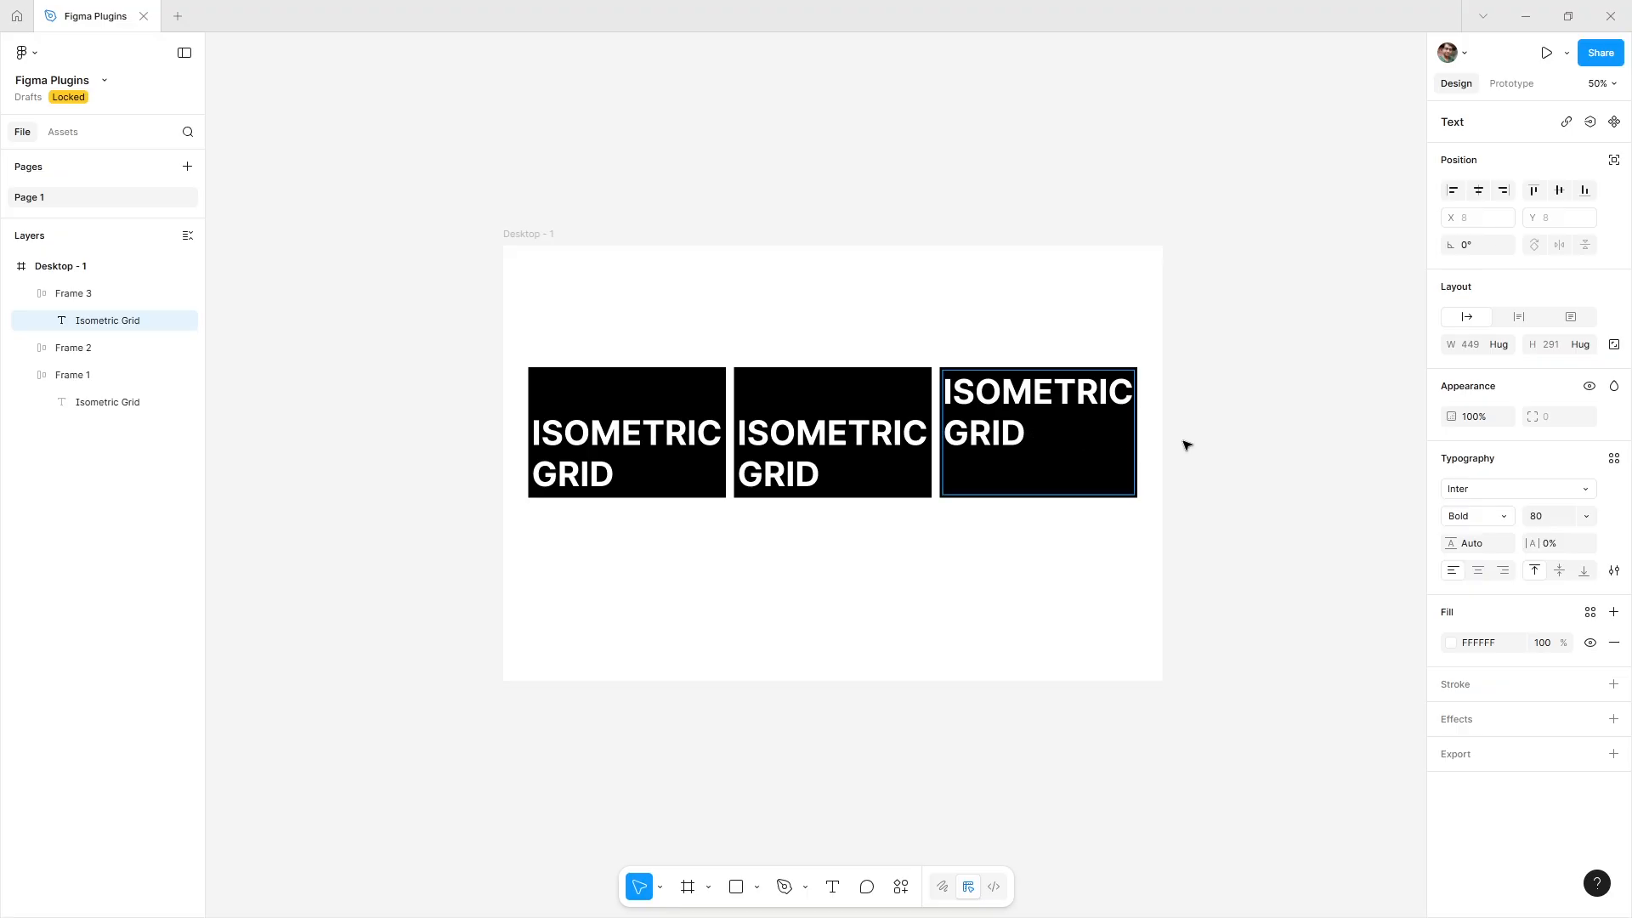
pyautogui.press('Escape')
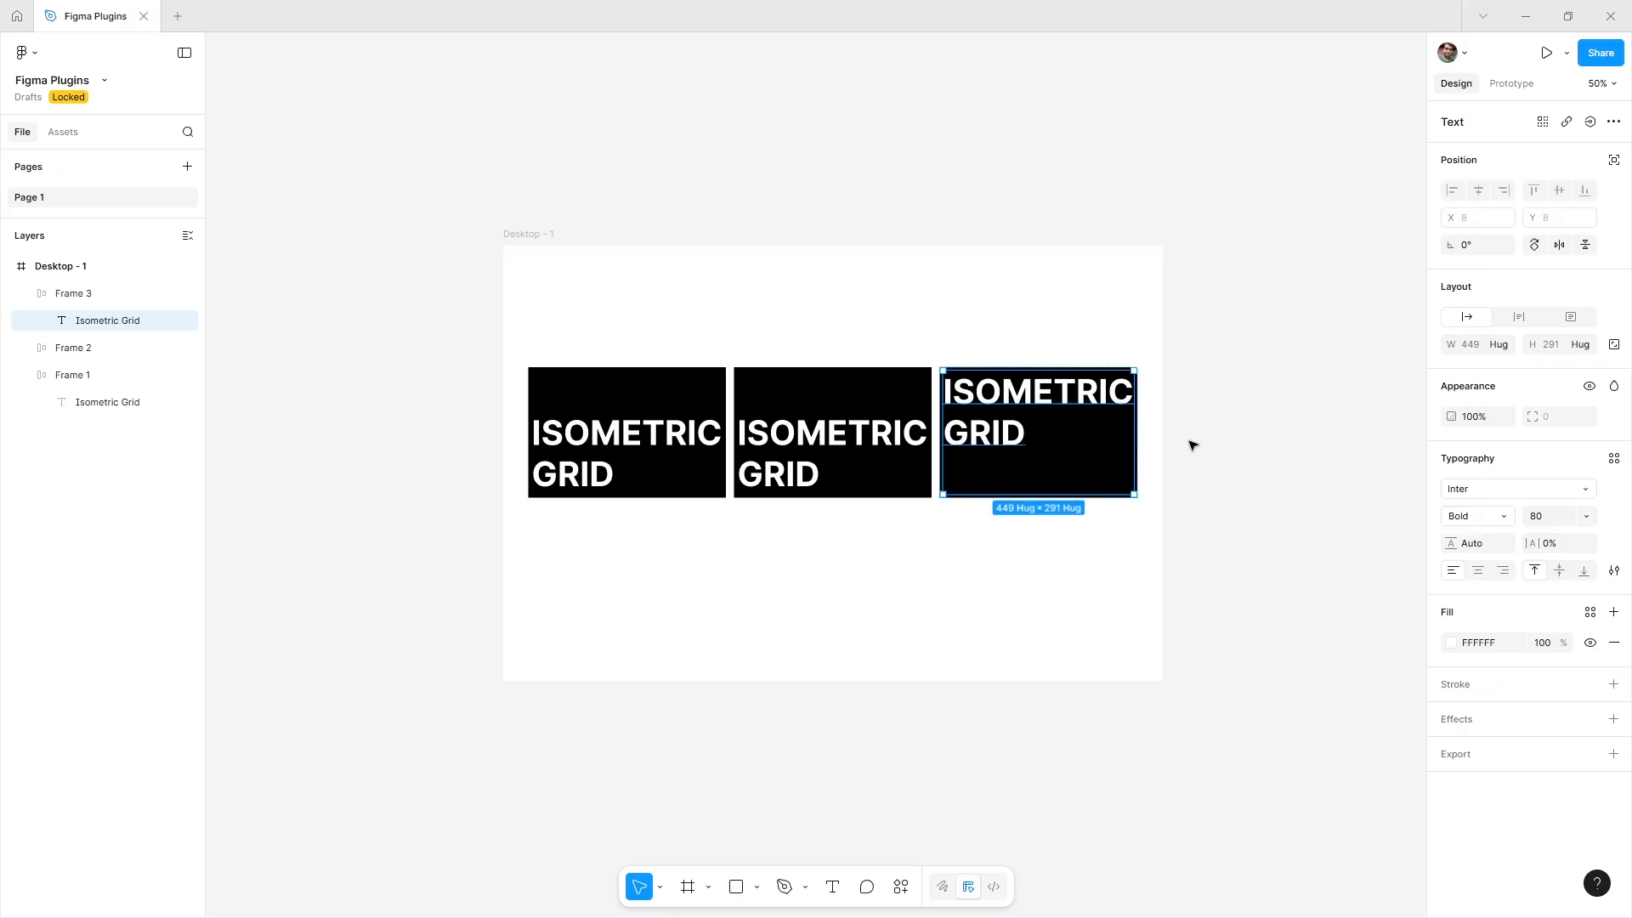
# Align the first frame's content to the top and resize its height to 112.
pyautogui.click(670, 468)
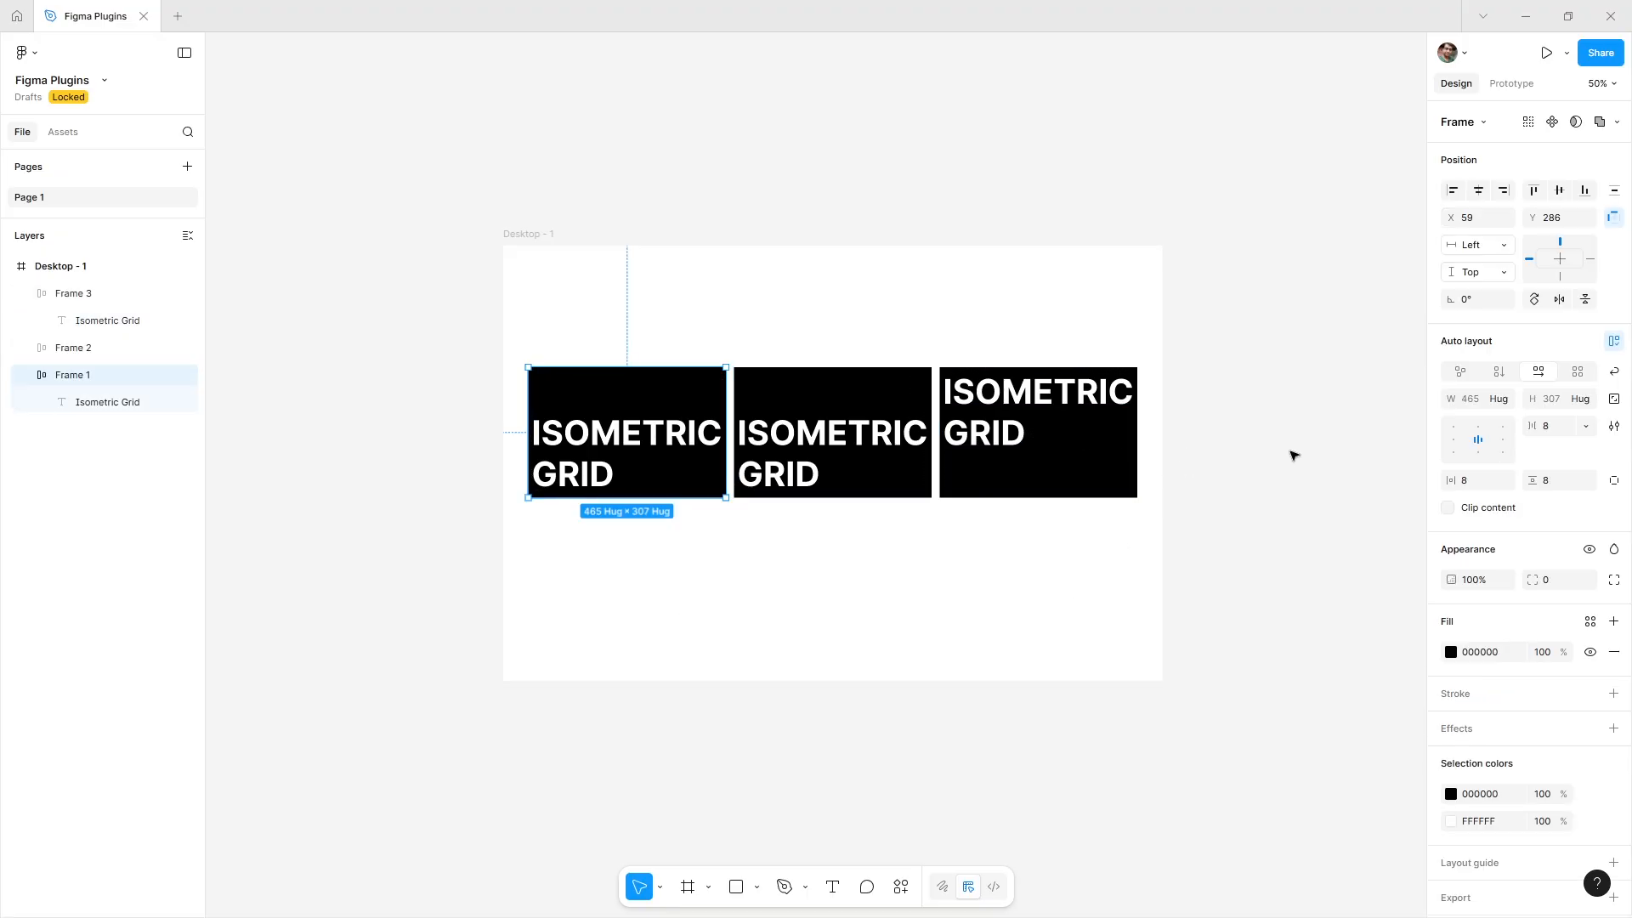
pyautogui.click(1454, 441)
pyautogui.moveTo(662, 496); pyautogui.dragTo(672, 413)
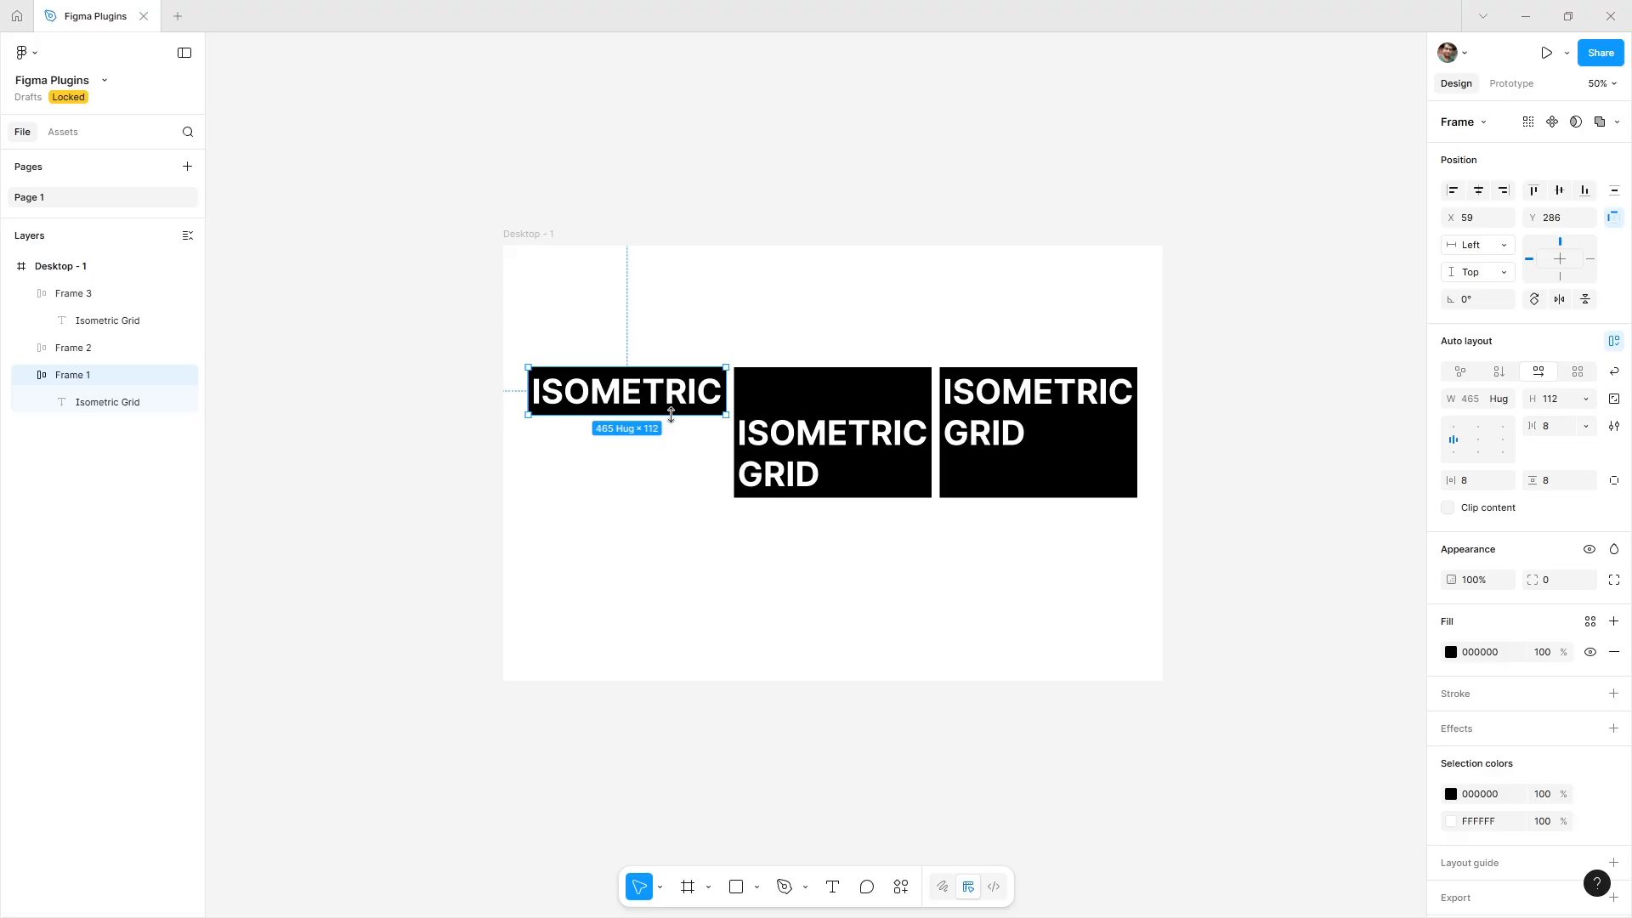
# Recolour the first frame's text to red FF0606, then undo the change.
pyautogui.click(690, 443)
pyautogui.keyDown('ctrl'); pyautogui.click(635, 406); pyautogui.keyUp('ctrl')
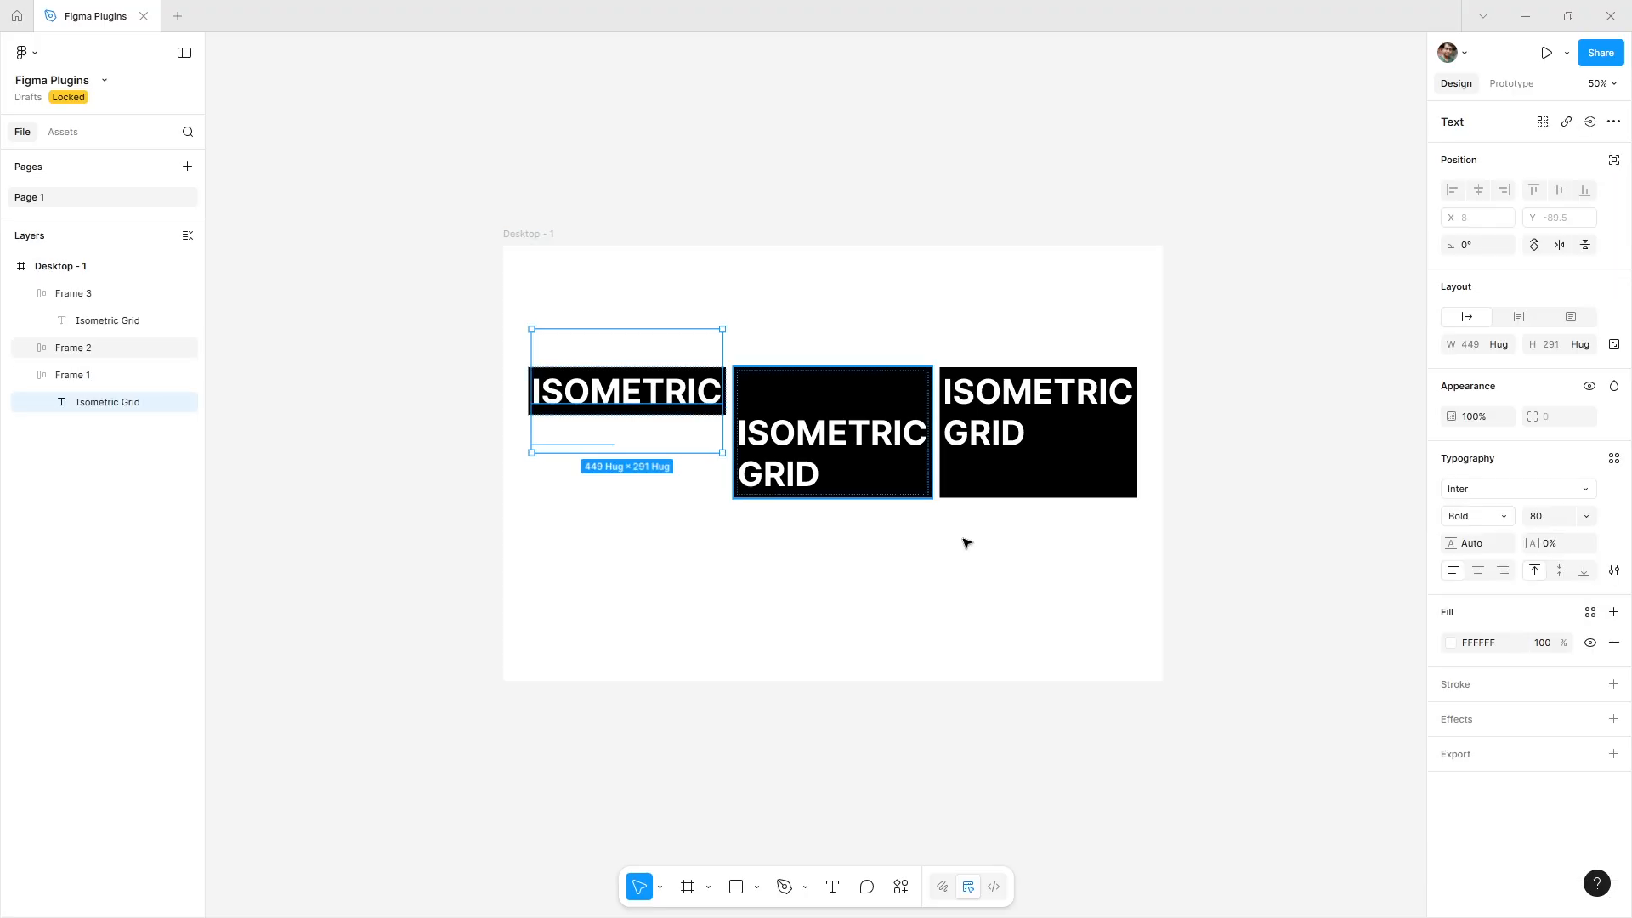
pyautogui.click(1451, 643)
pyautogui.moveTo(1353, 645); pyautogui.dragTo(1410, 572)
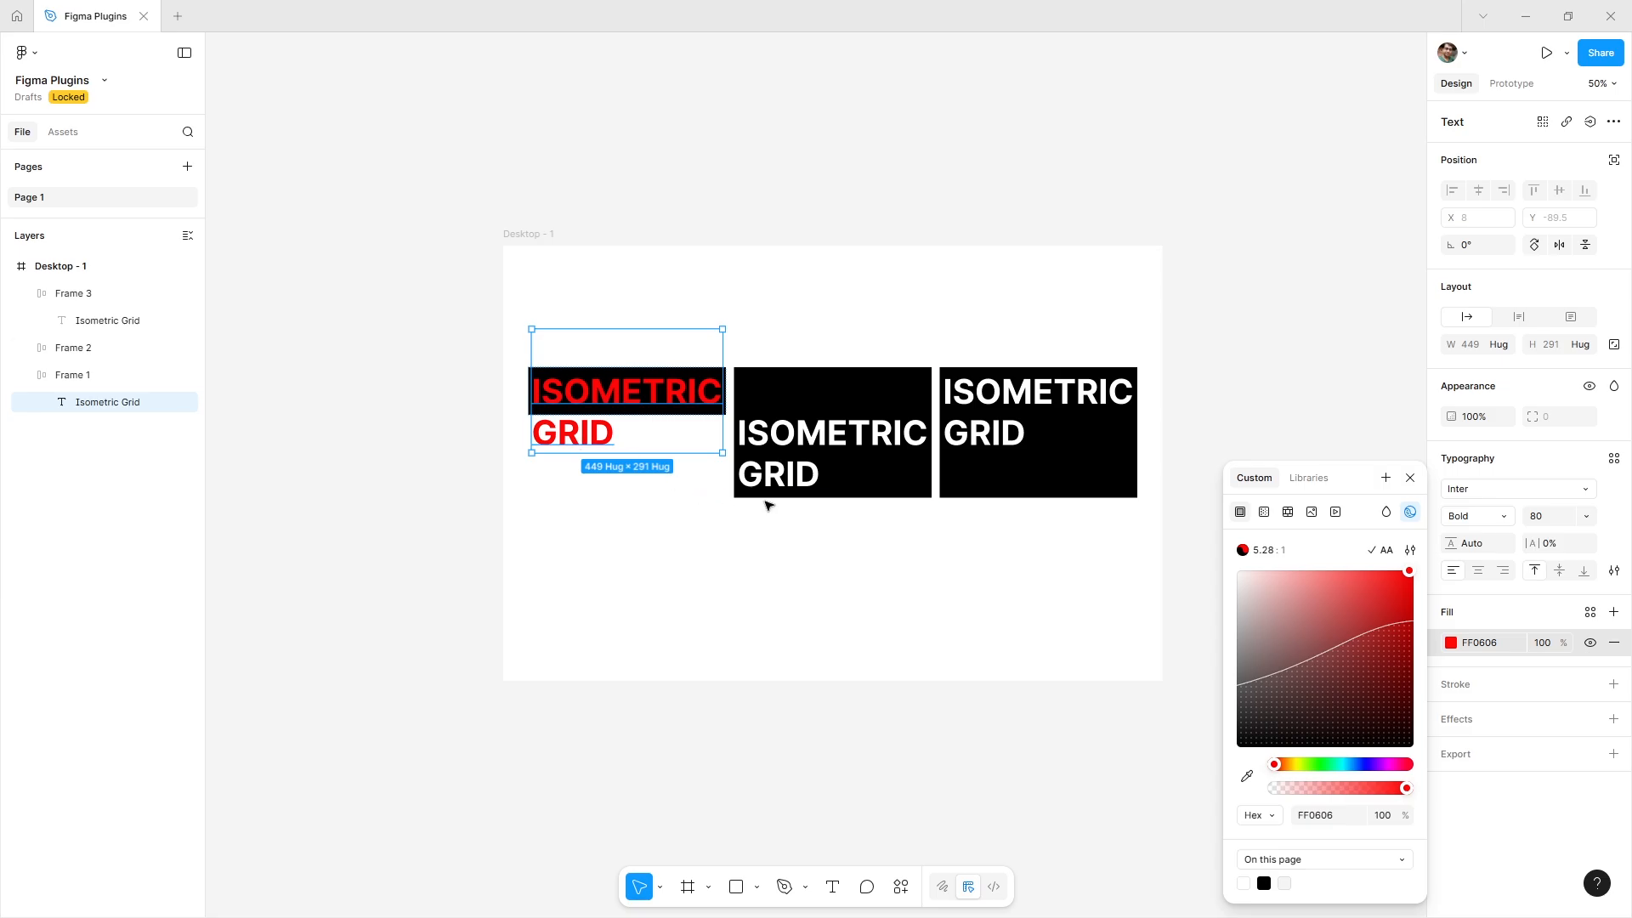
pyautogui.hotkey('ctrl', 'z')
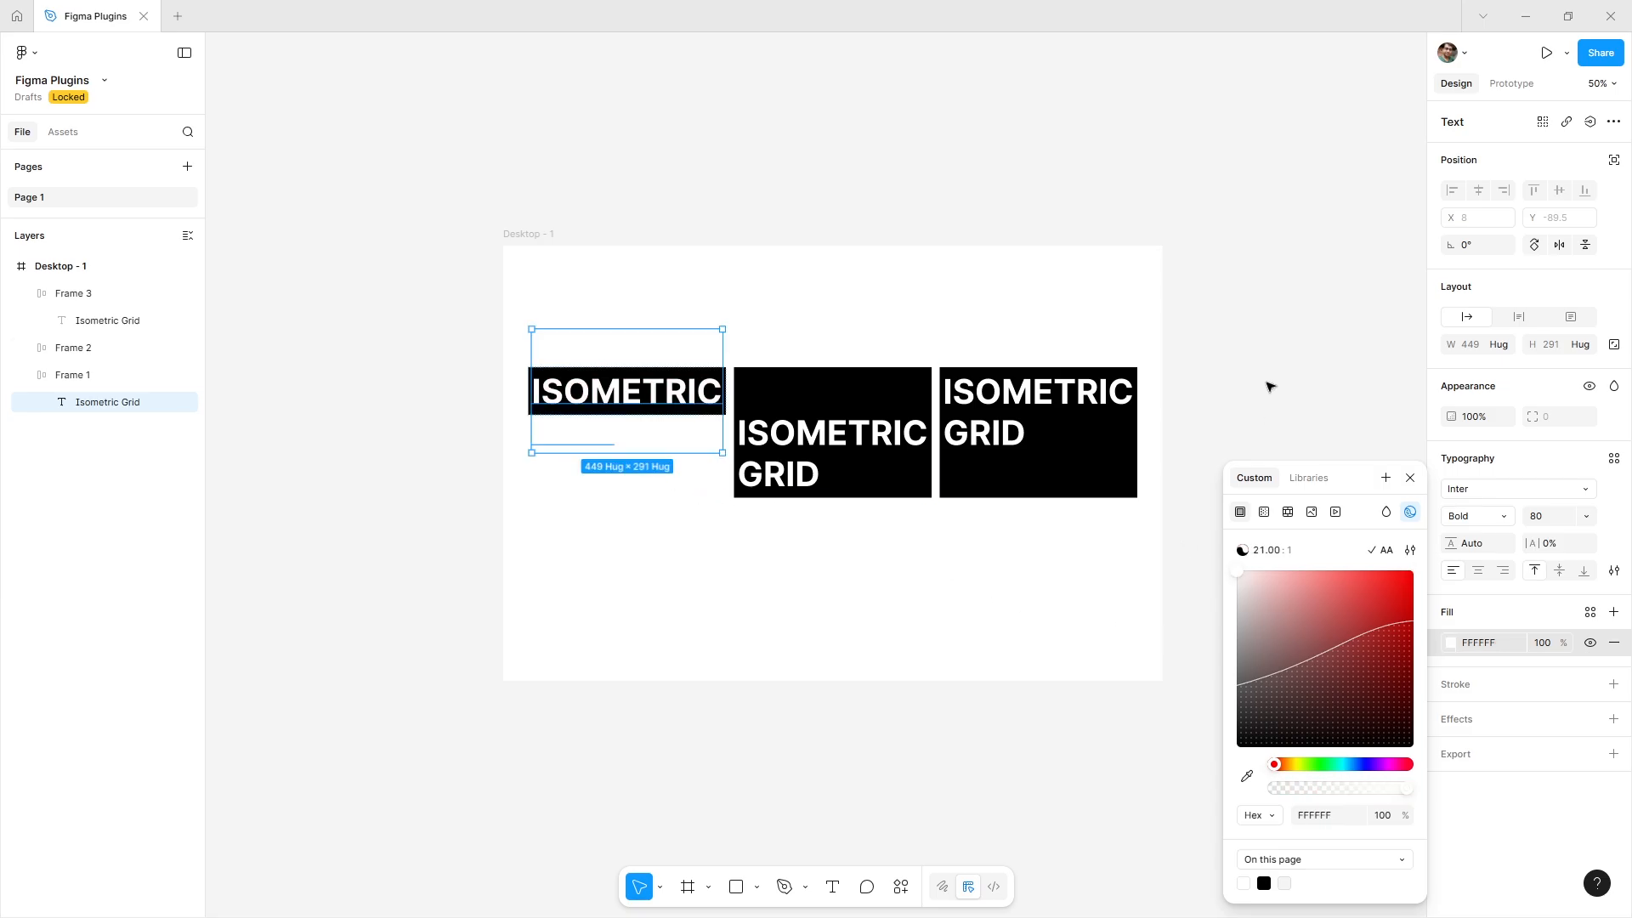
# Align the content of the second and third frames to the top, turn on clip content, and set their height to 112.
pyautogui.click(1267, 387)
pyautogui.click(558, 375)
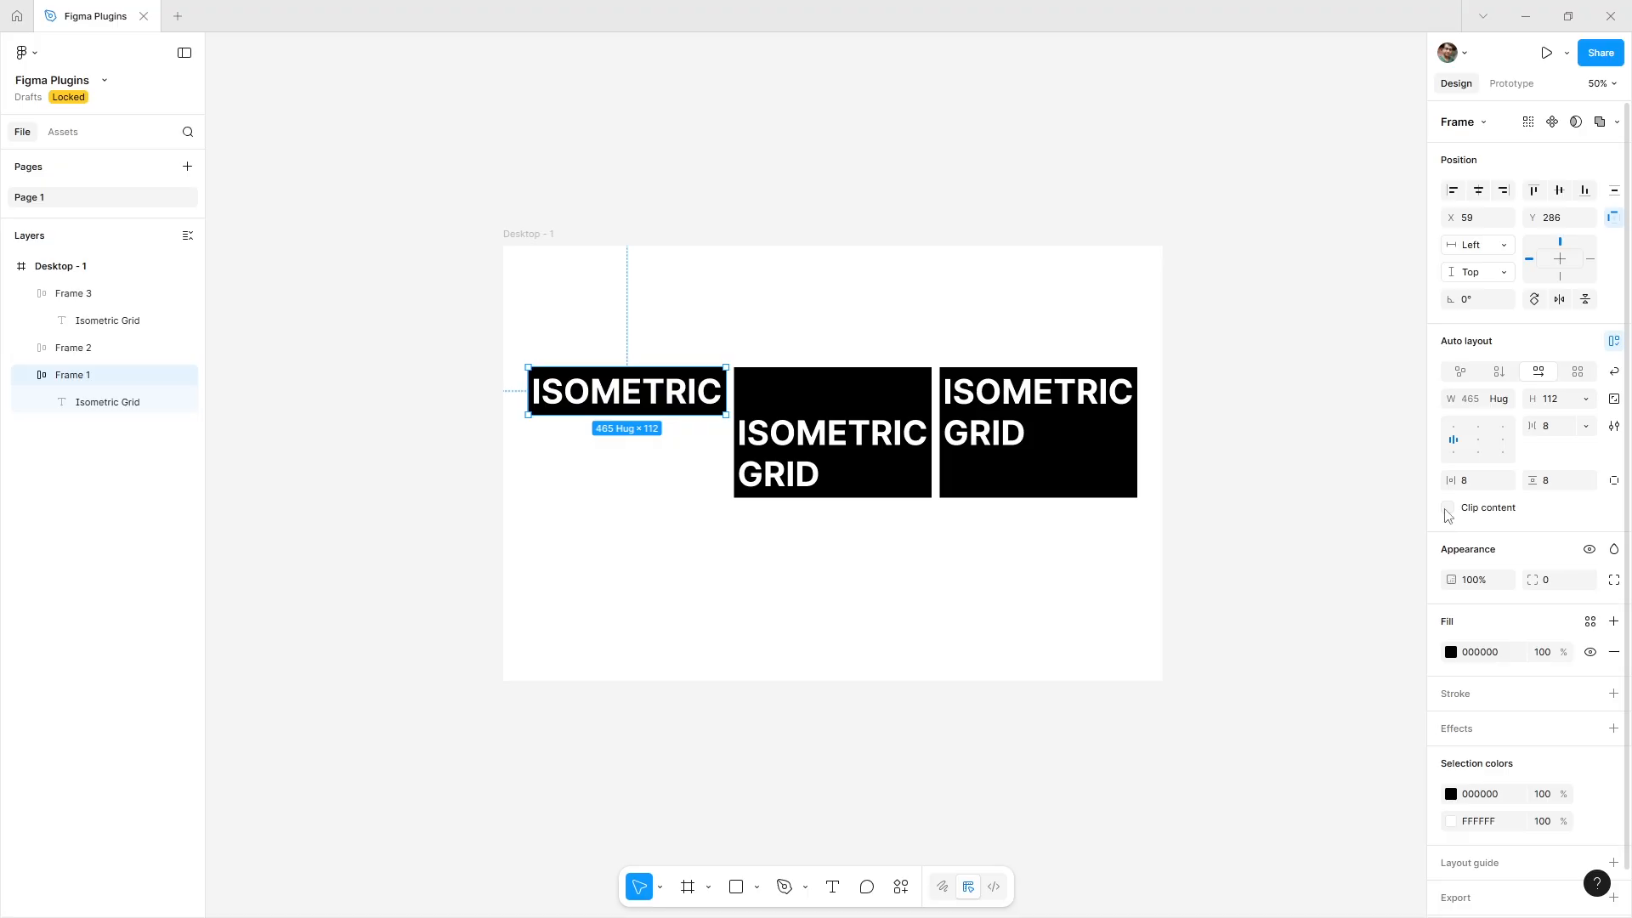
pyautogui.click(1344, 524)
pyautogui.moveTo(1055, 576); pyautogui.dragTo(842, 431)
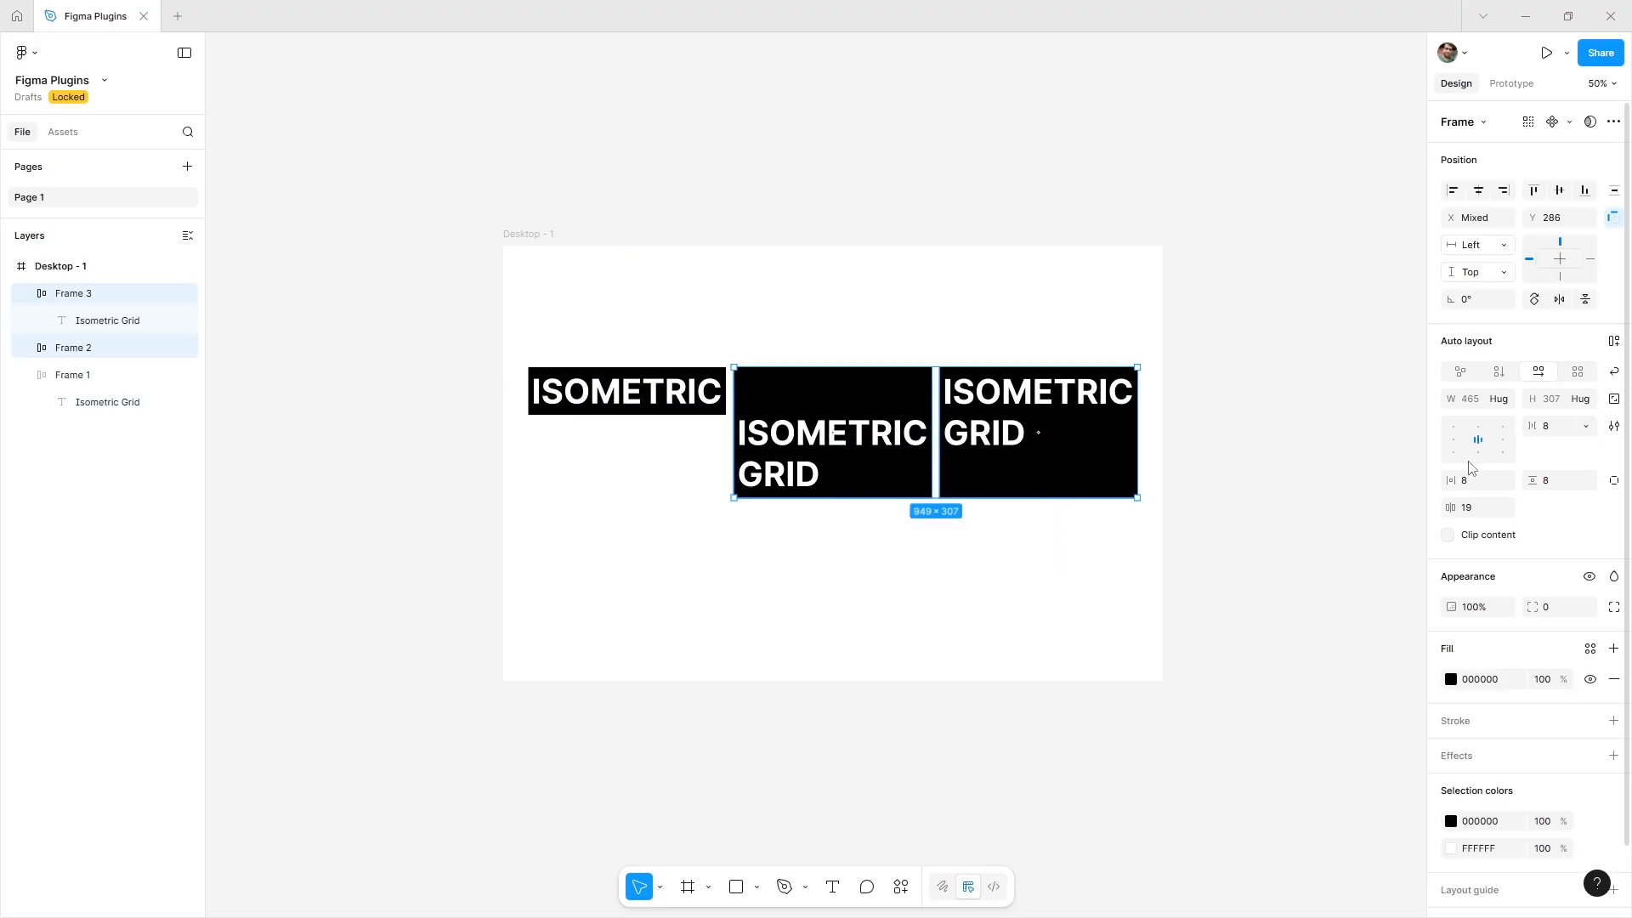
pyautogui.click(1454, 427)
pyautogui.click(1449, 536)
pyautogui.moveTo(824, 497); pyautogui.dragTo(831, 419)
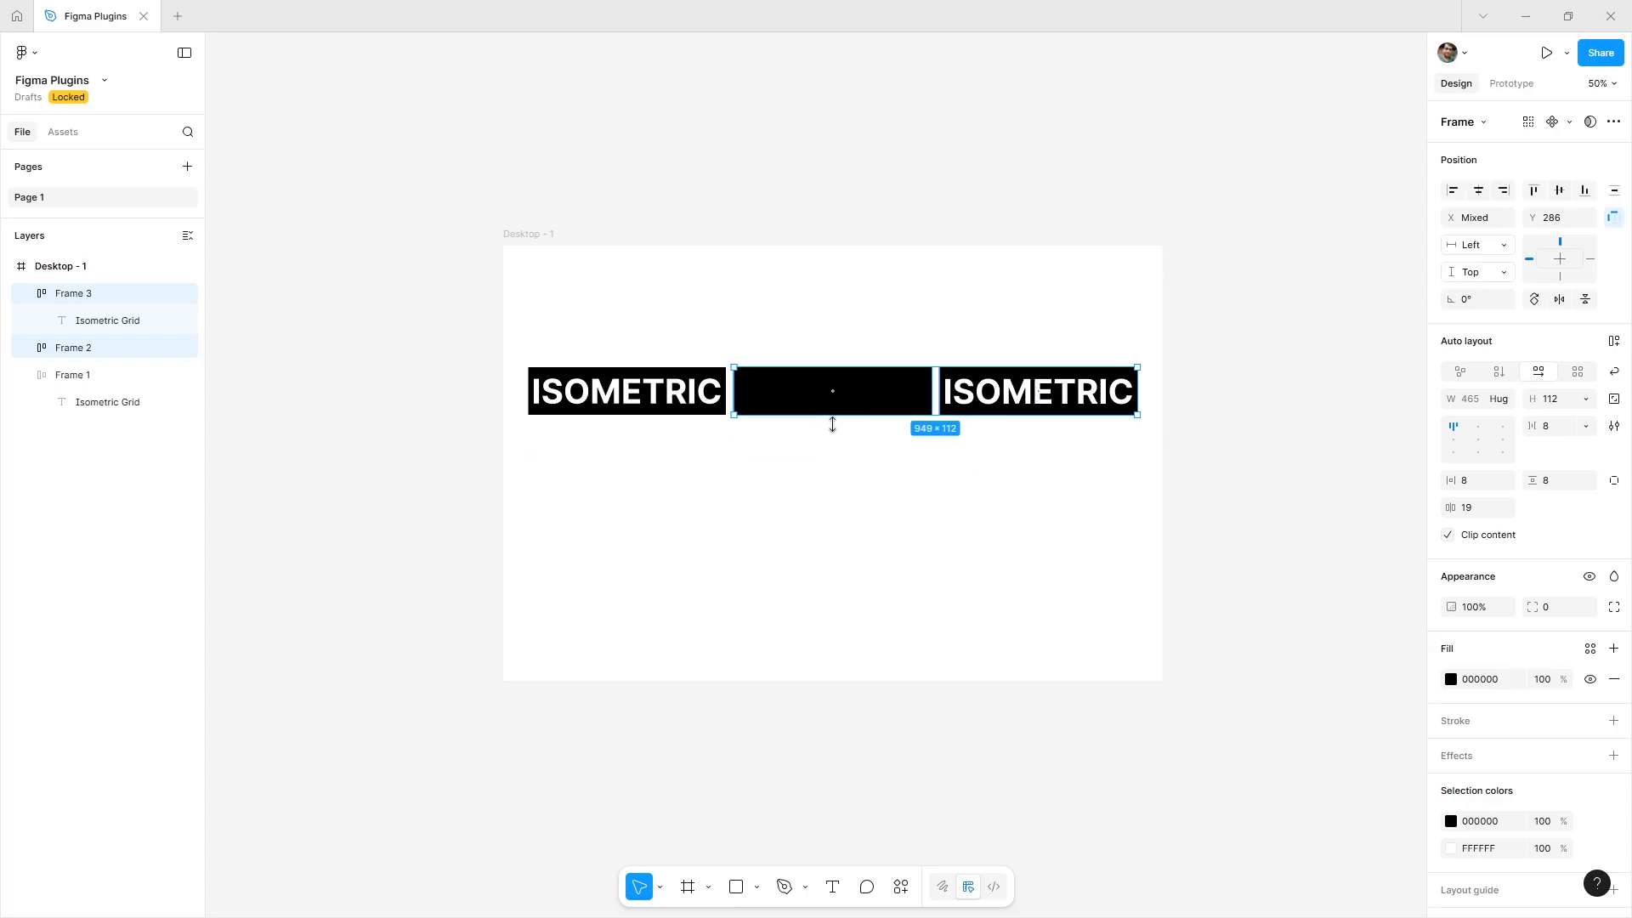
# With Frame 1 selected, search the plugins for Easometric and open it.
pyautogui.click(847, 459)
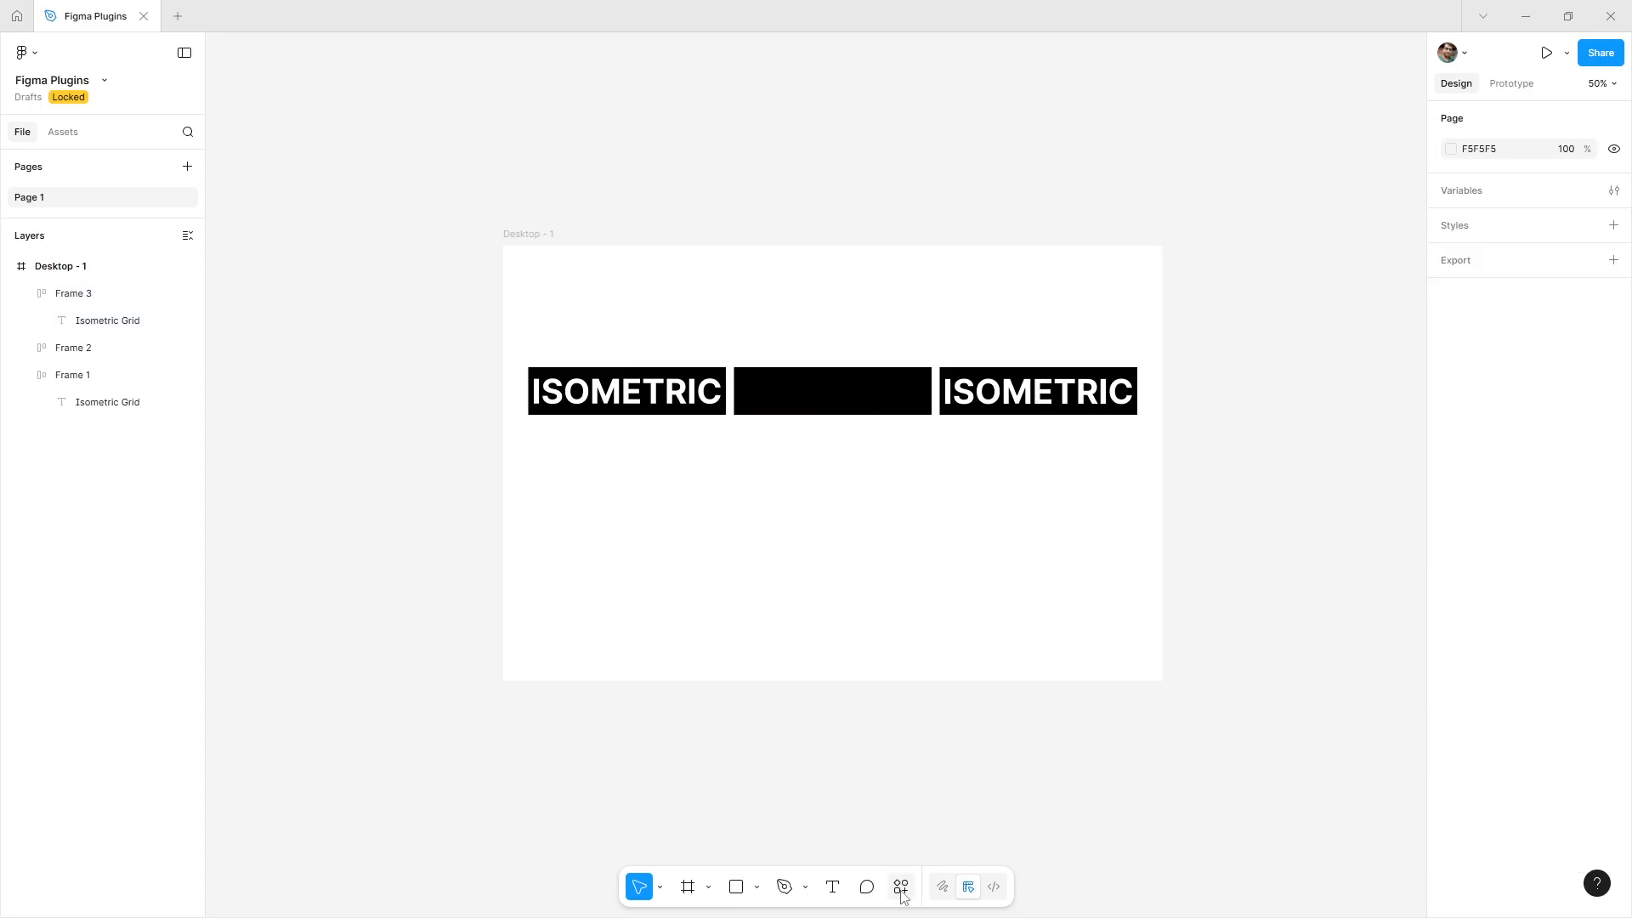
pyautogui.click(541, 369)
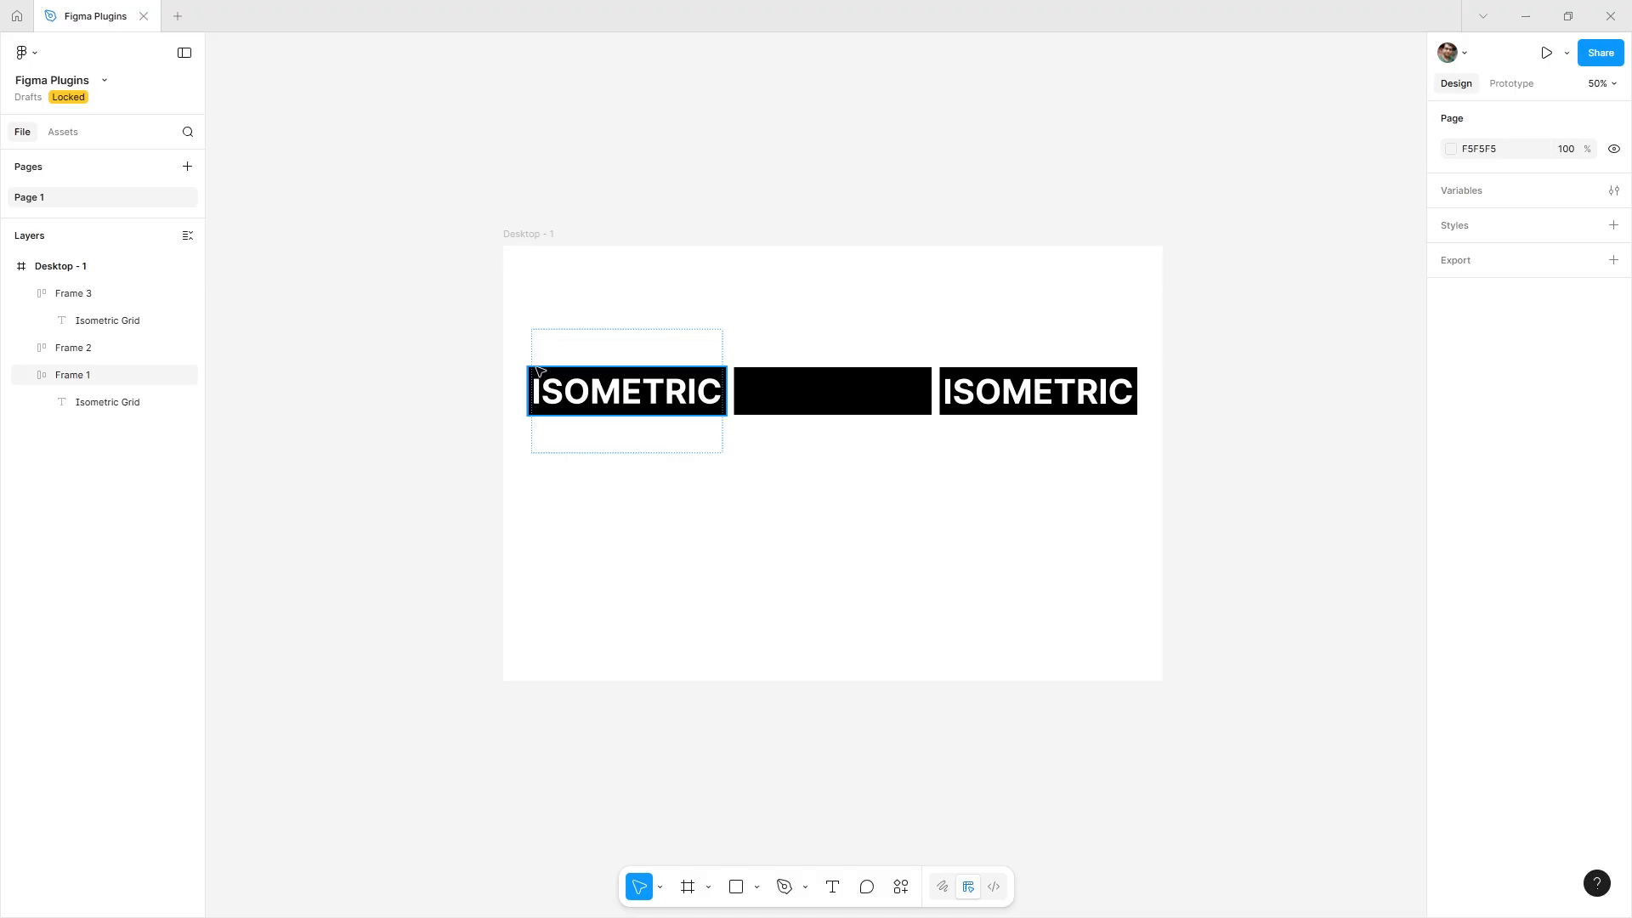
pyautogui.click(540, 369)
pyautogui.click(902, 887)
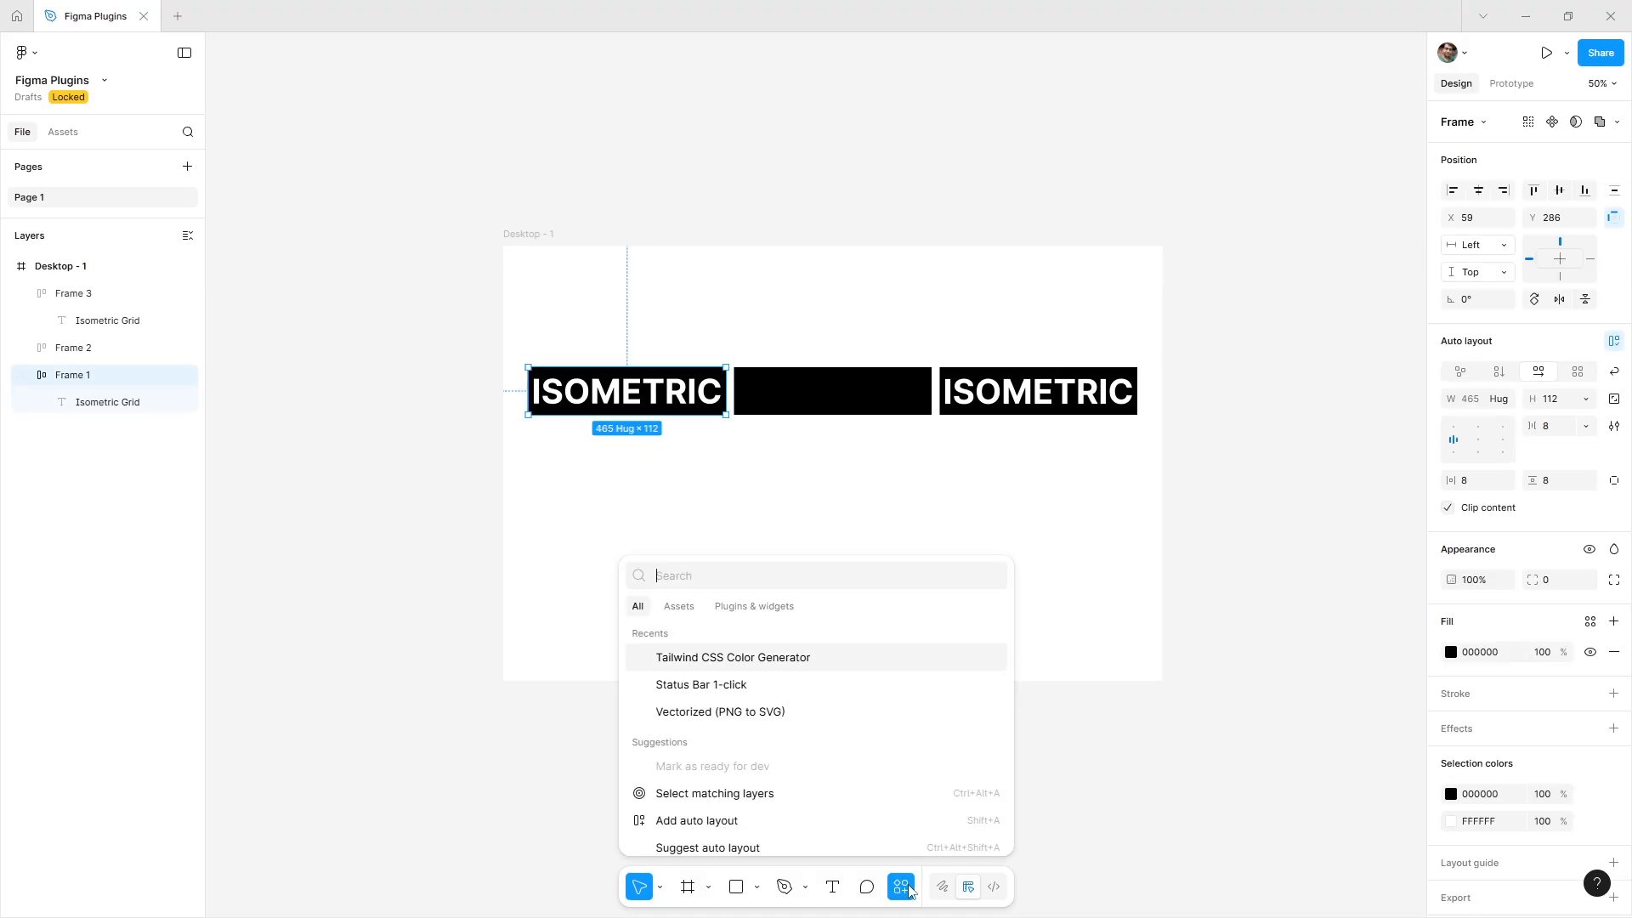
pyautogui.click(753, 608)
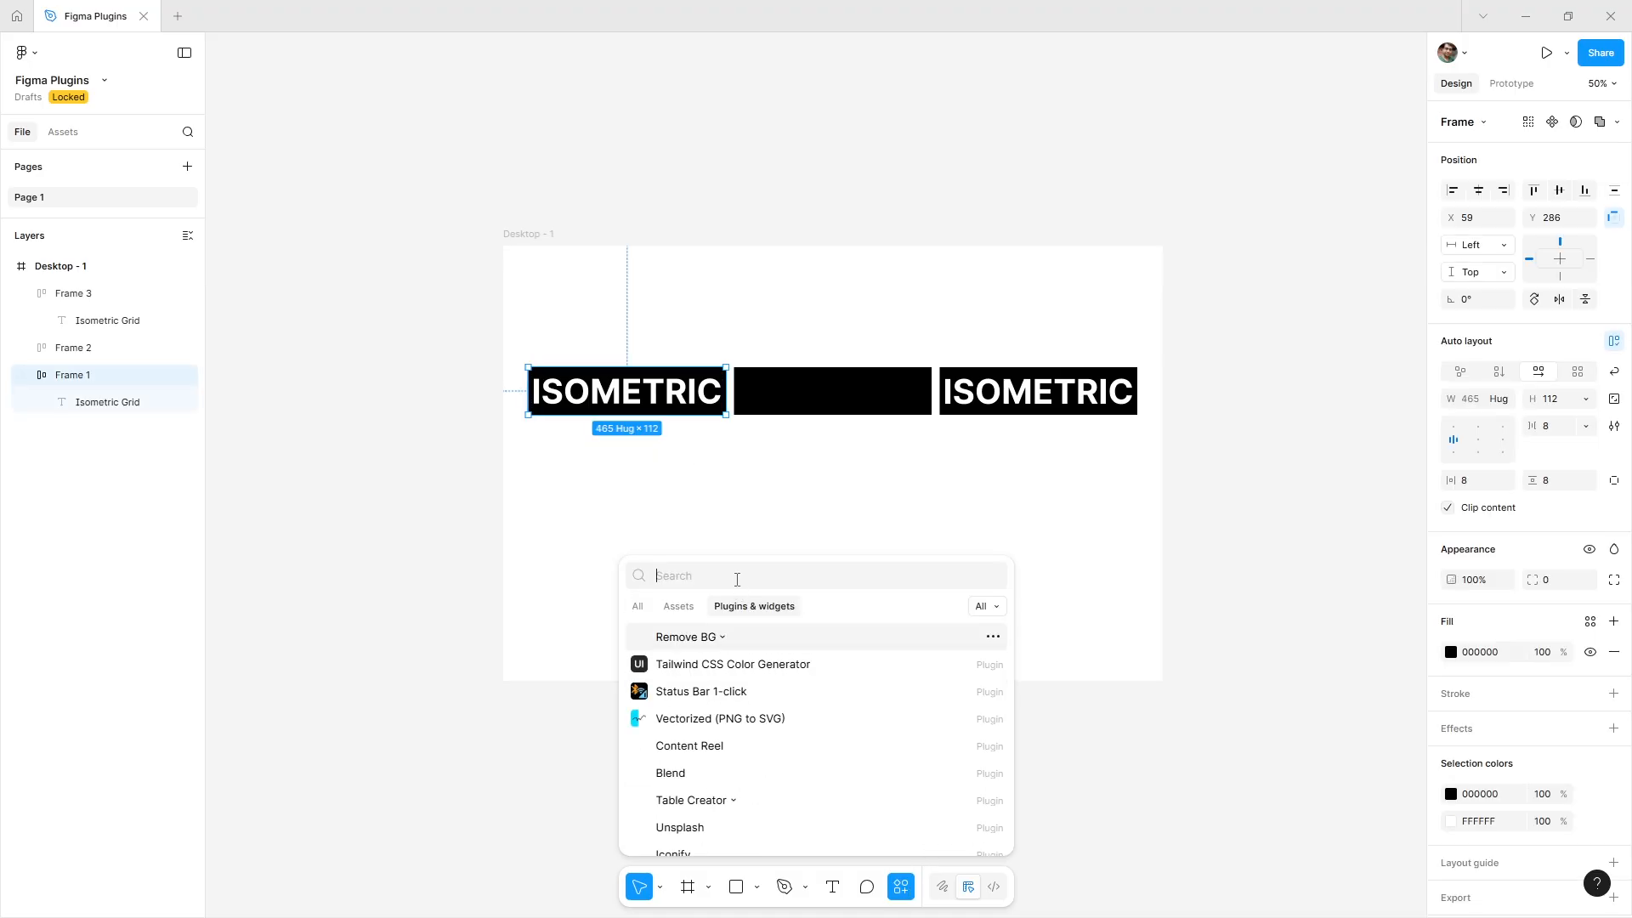
pyautogui.write('Easometric')
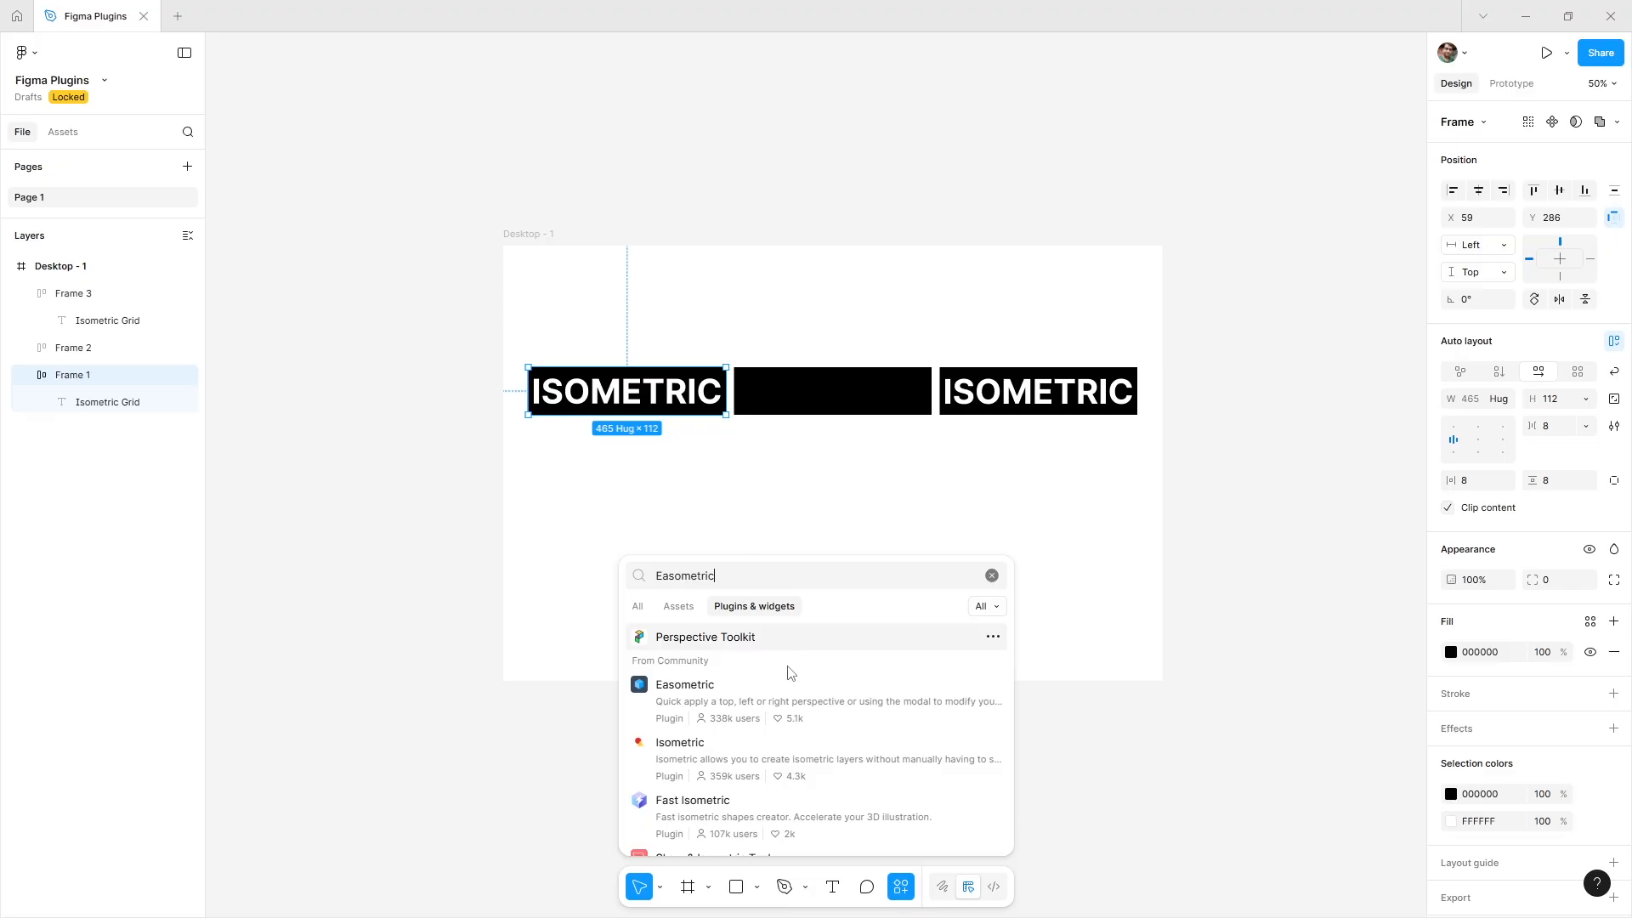
pyautogui.click(787, 702)
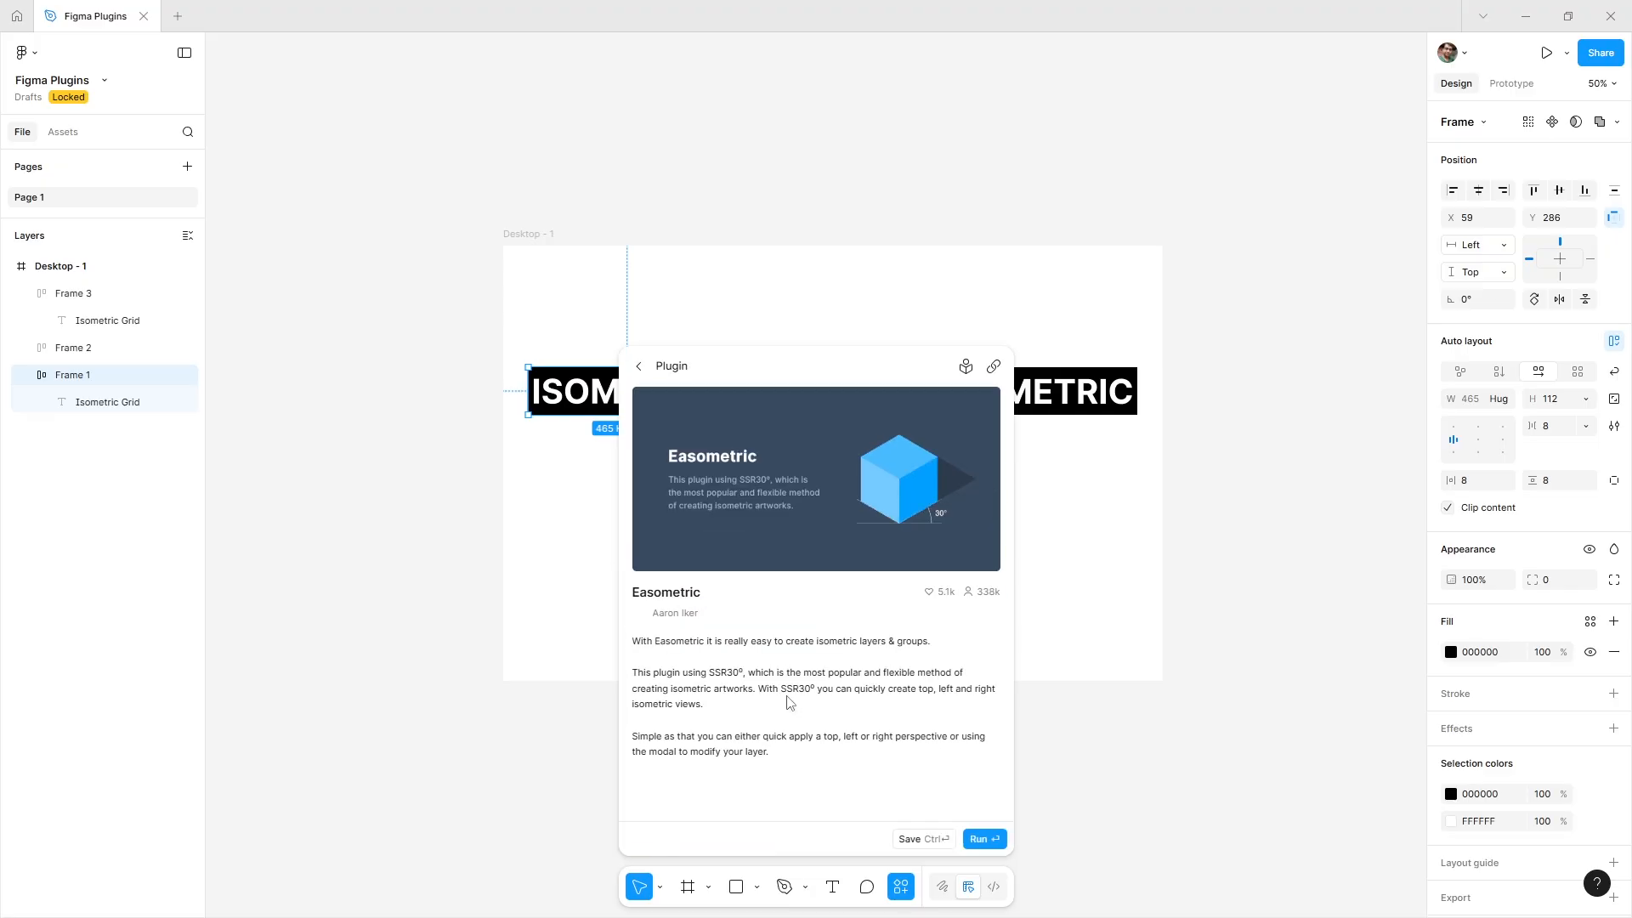
# Run Easometric on Frame 1 with the Right perspective.
pyautogui.click(995, 844)
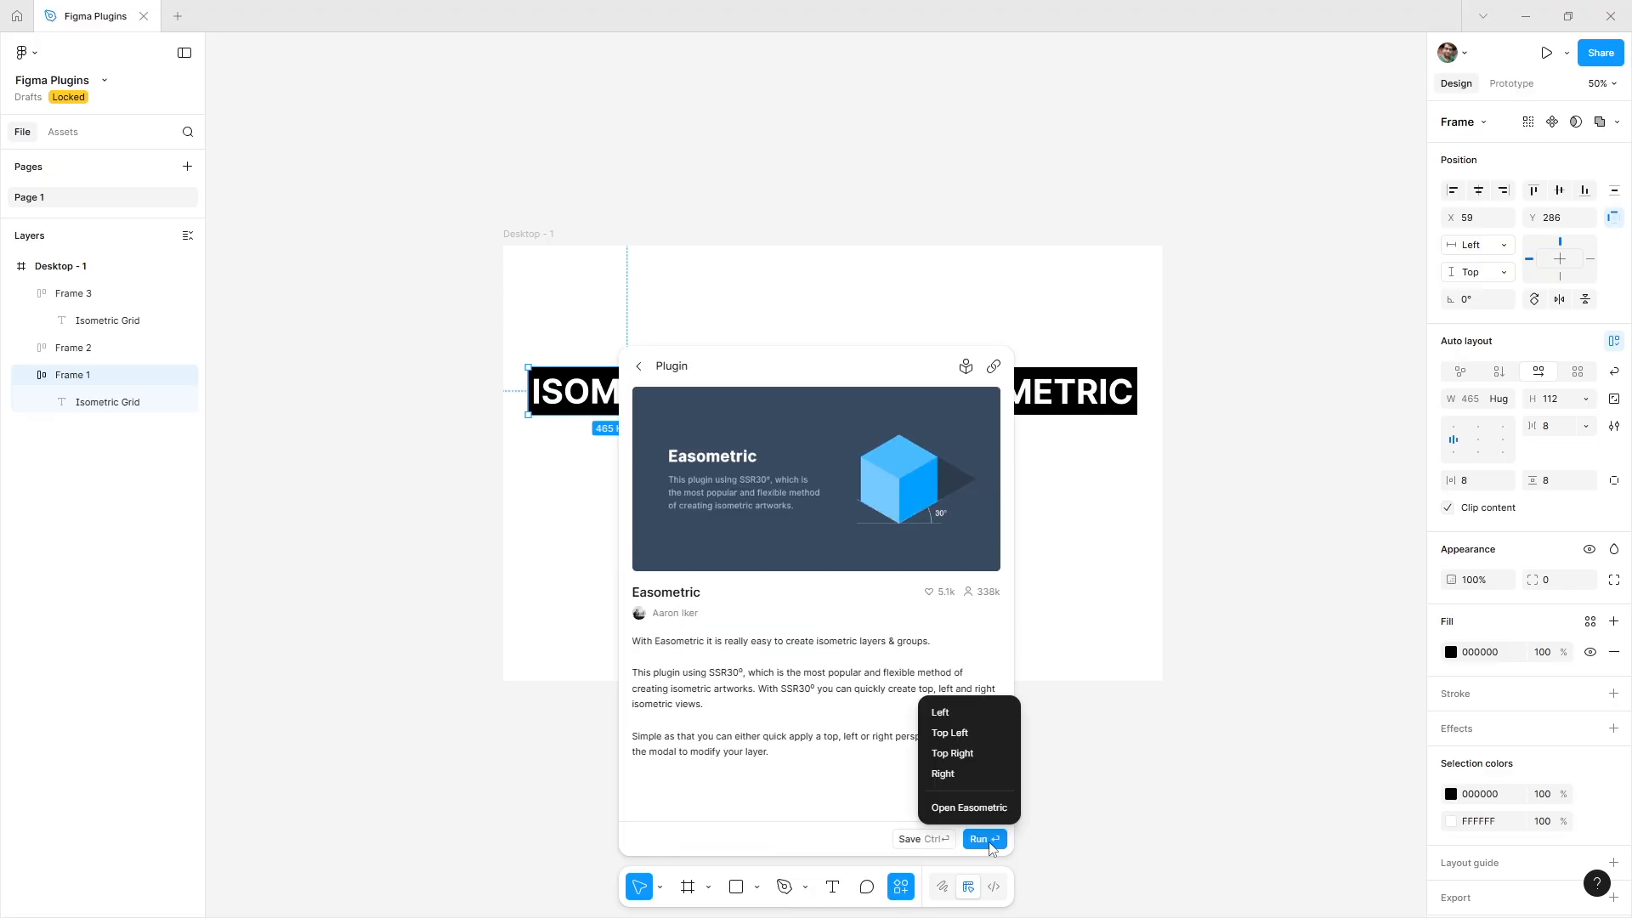
pyautogui.click(981, 775)
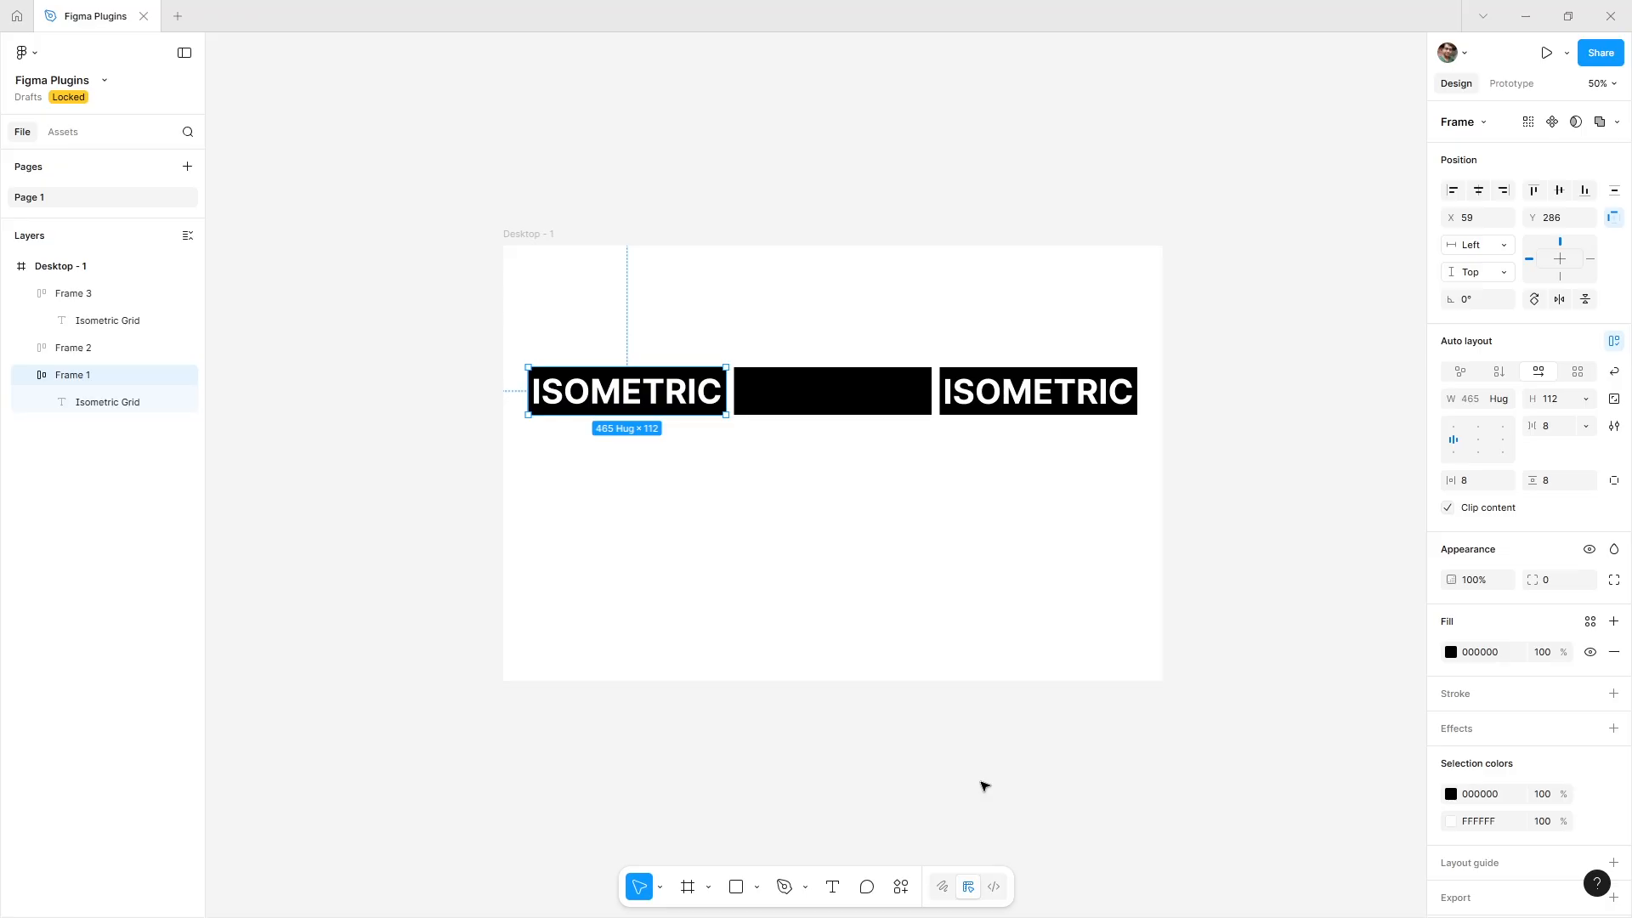
pyautogui.click(884, 736)
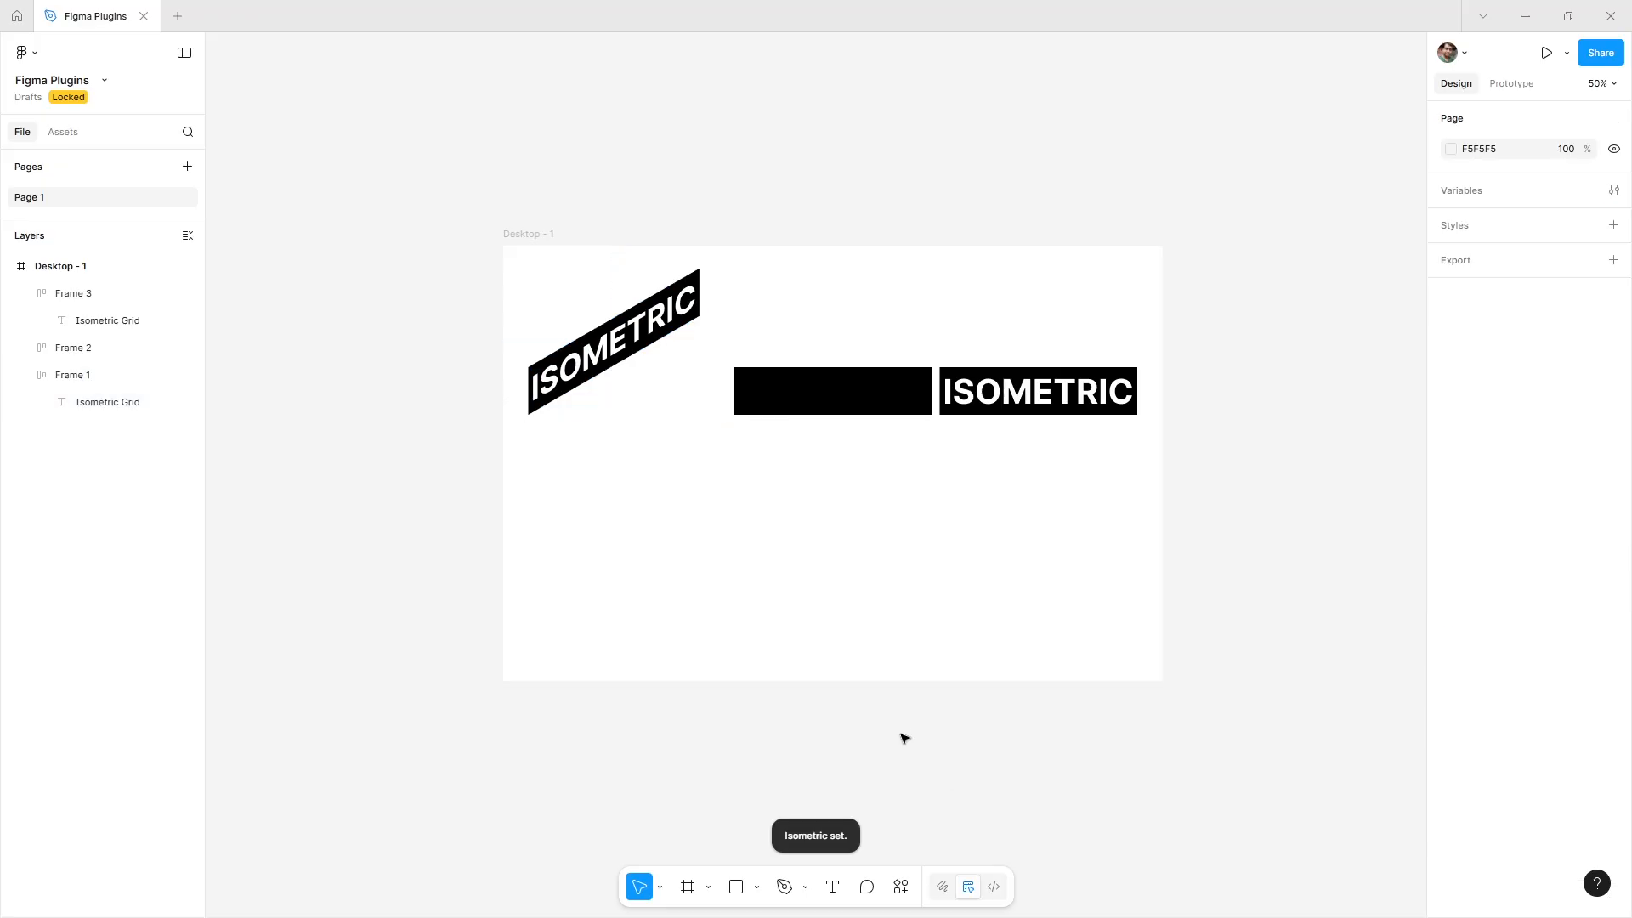
# Apply the Easometric Top Right perspective to Frame 2.
pyautogui.click(808, 398)
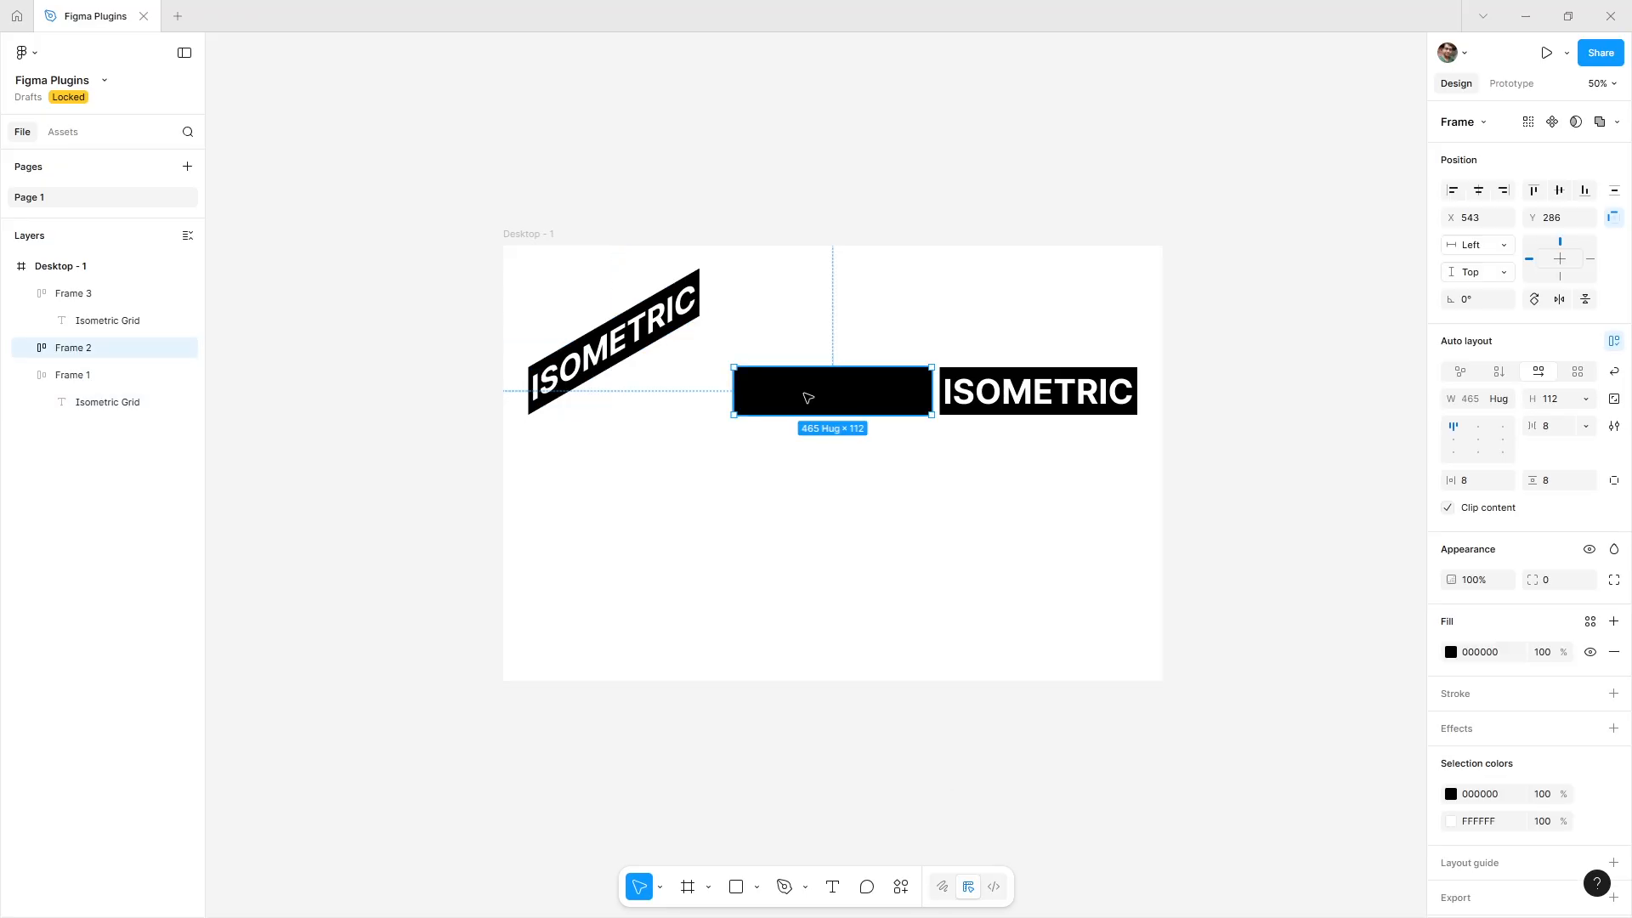
pyautogui.click(900, 888)
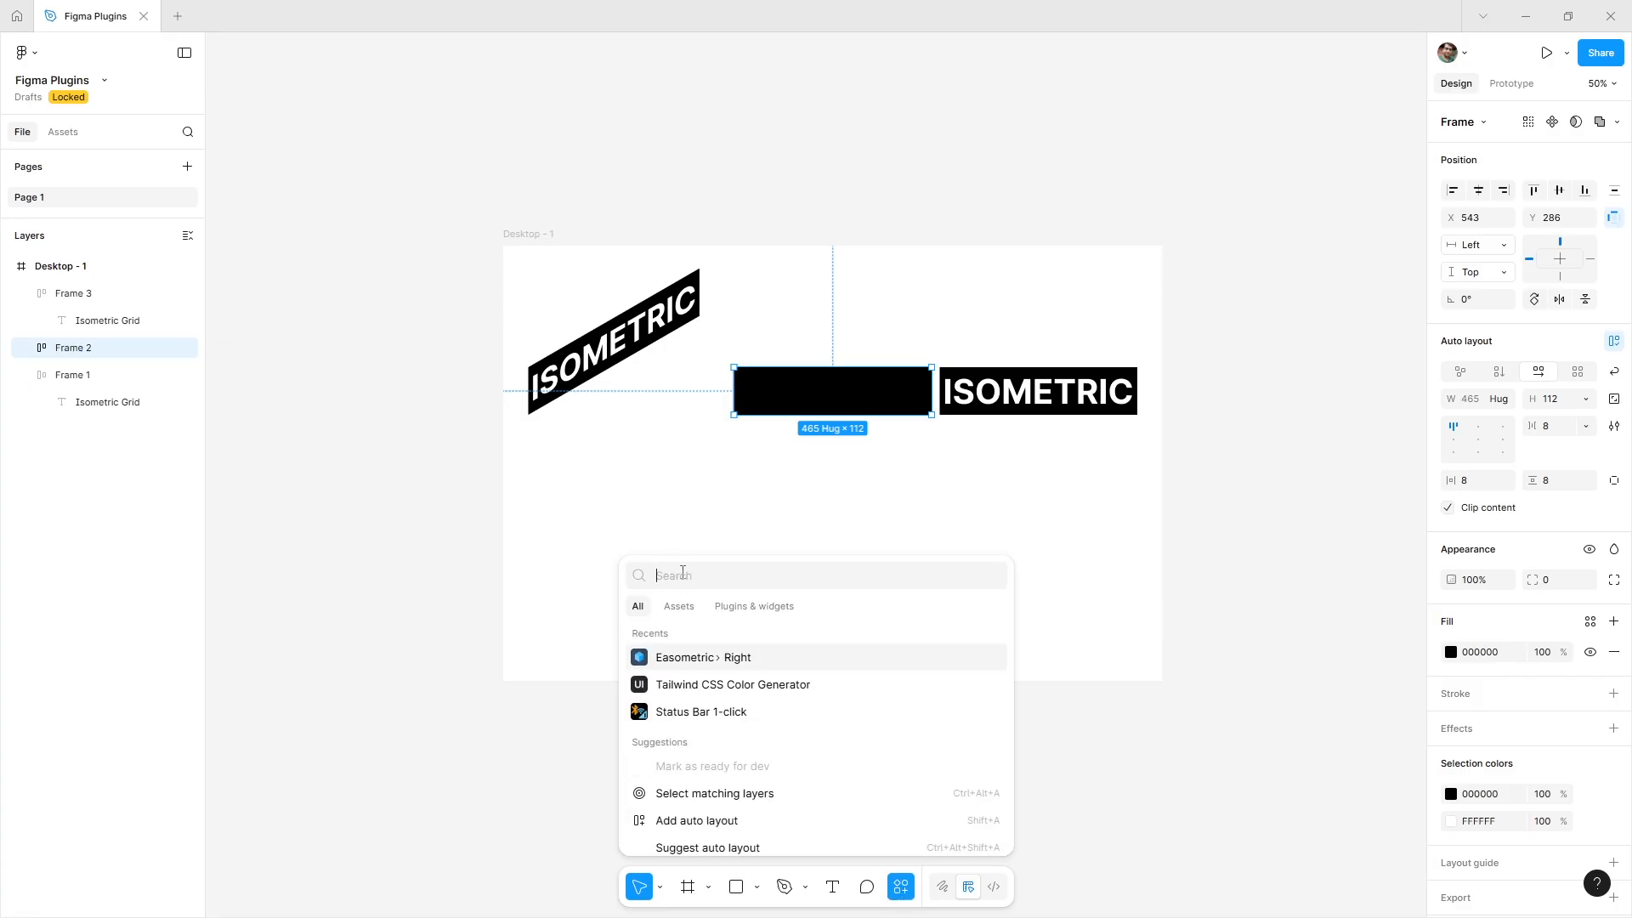
pyautogui.write('ea')
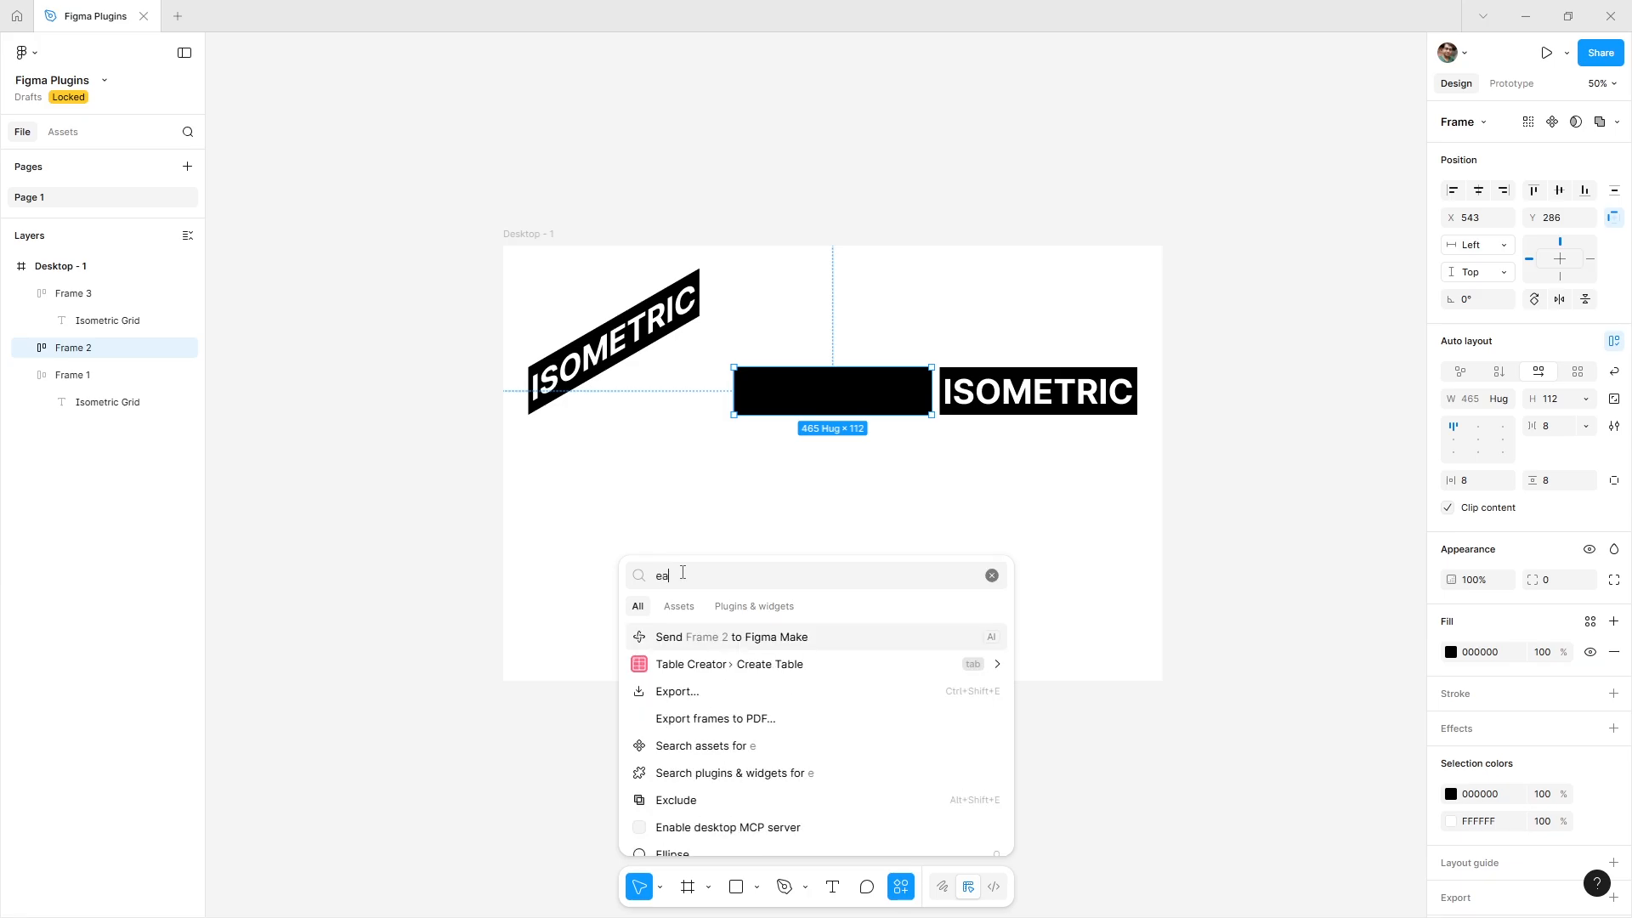
pyautogui.write('so')
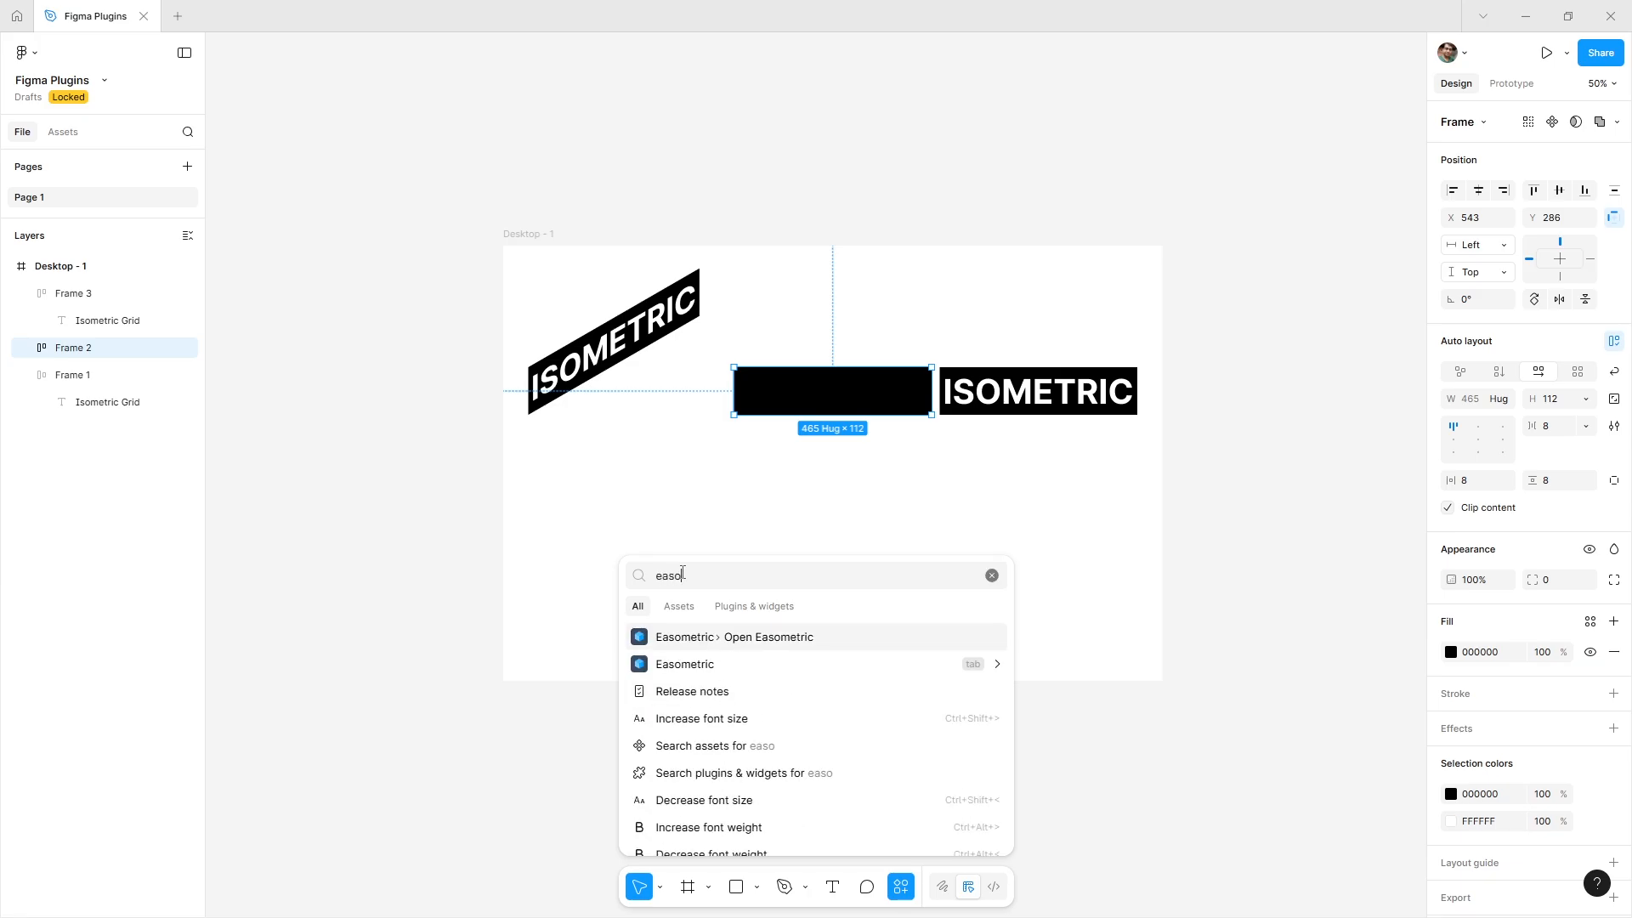
pyautogui.click(729, 672)
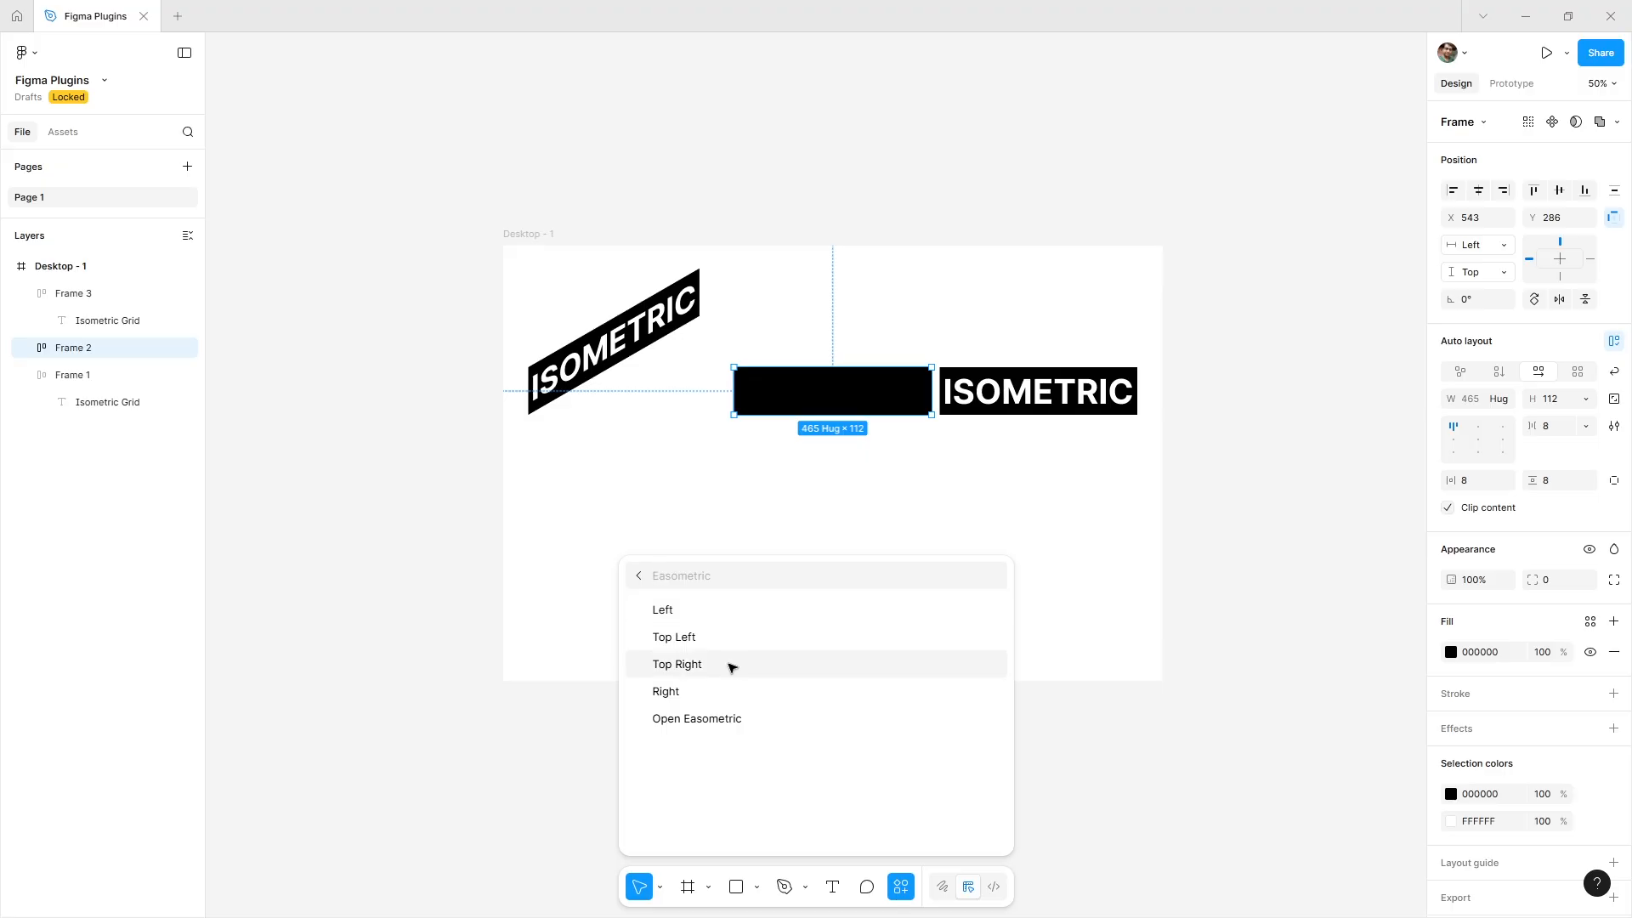
pyautogui.click(732, 669)
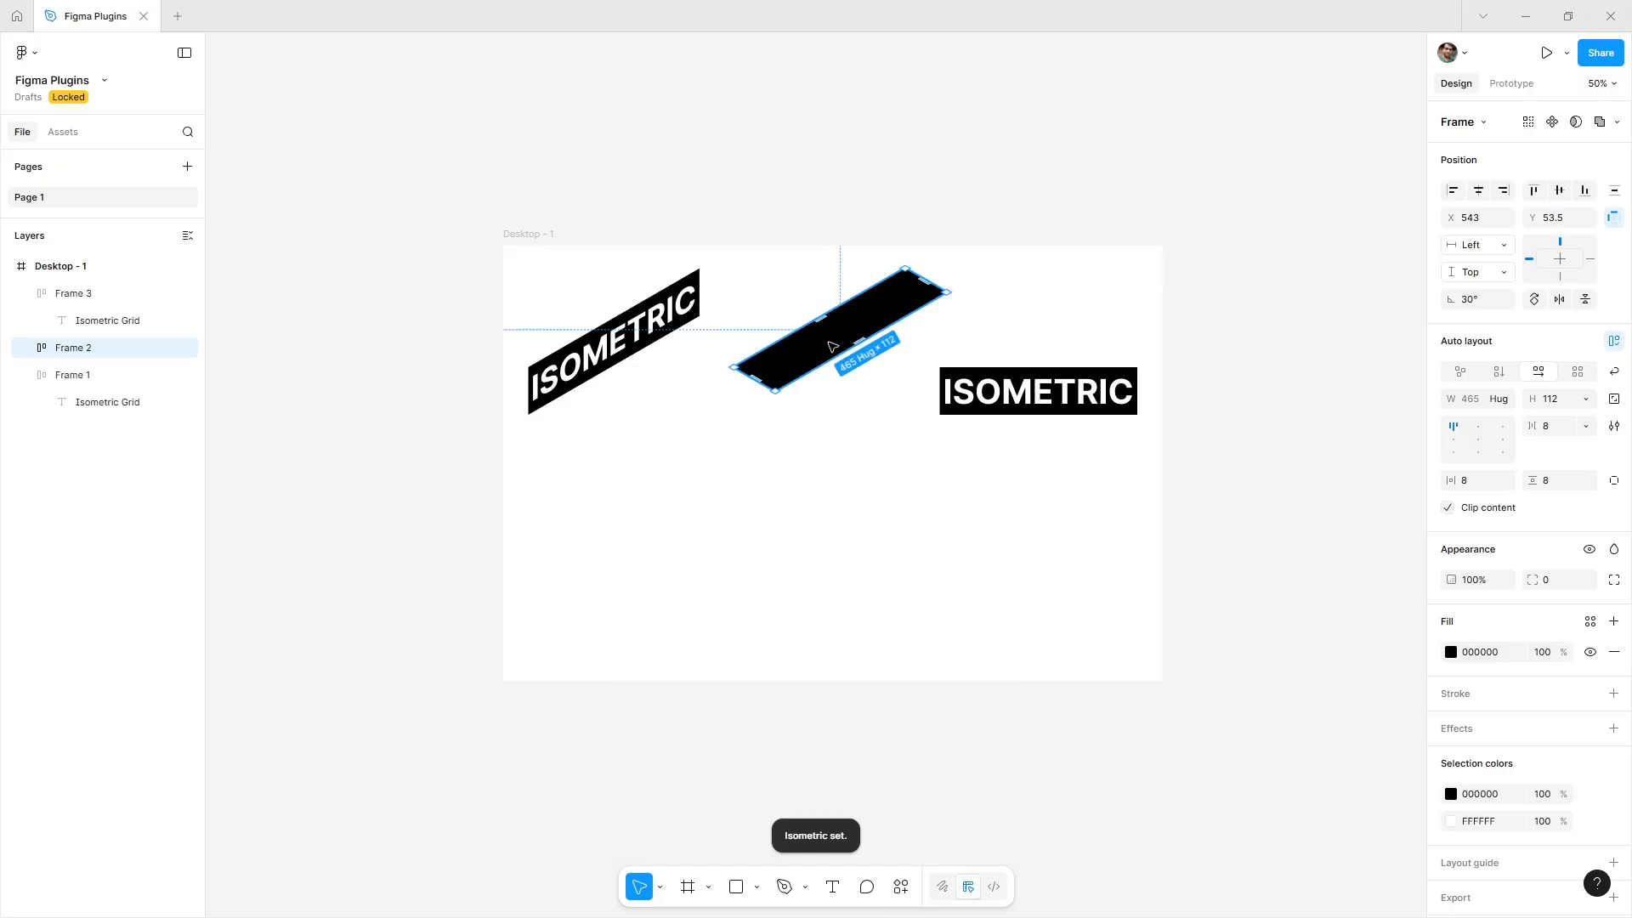
# Position Frame 2 against Frame 1's bottom edge so the two form an isometric block.
pyautogui.moveTo(845, 335); pyautogui.dragTo(602, 402)
pyautogui.click(642, 471)
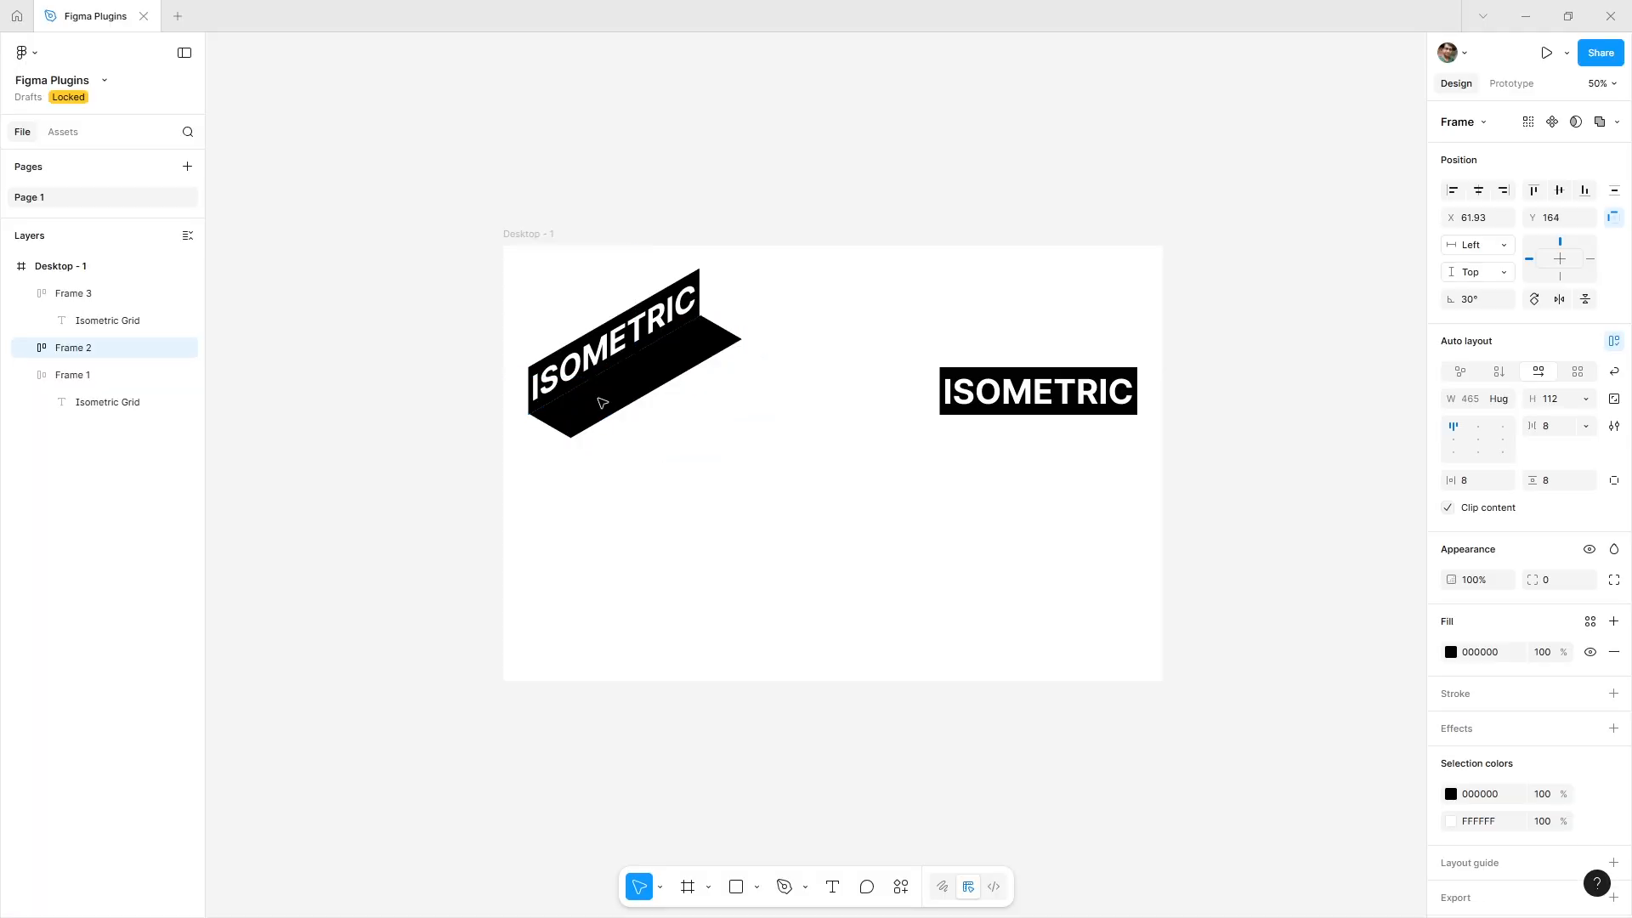
pyautogui.click(638, 493)
pyautogui.scroll(5, 539, 400)
pyautogui.click(571, 473)
pyautogui.scroll(7, 561, 455)
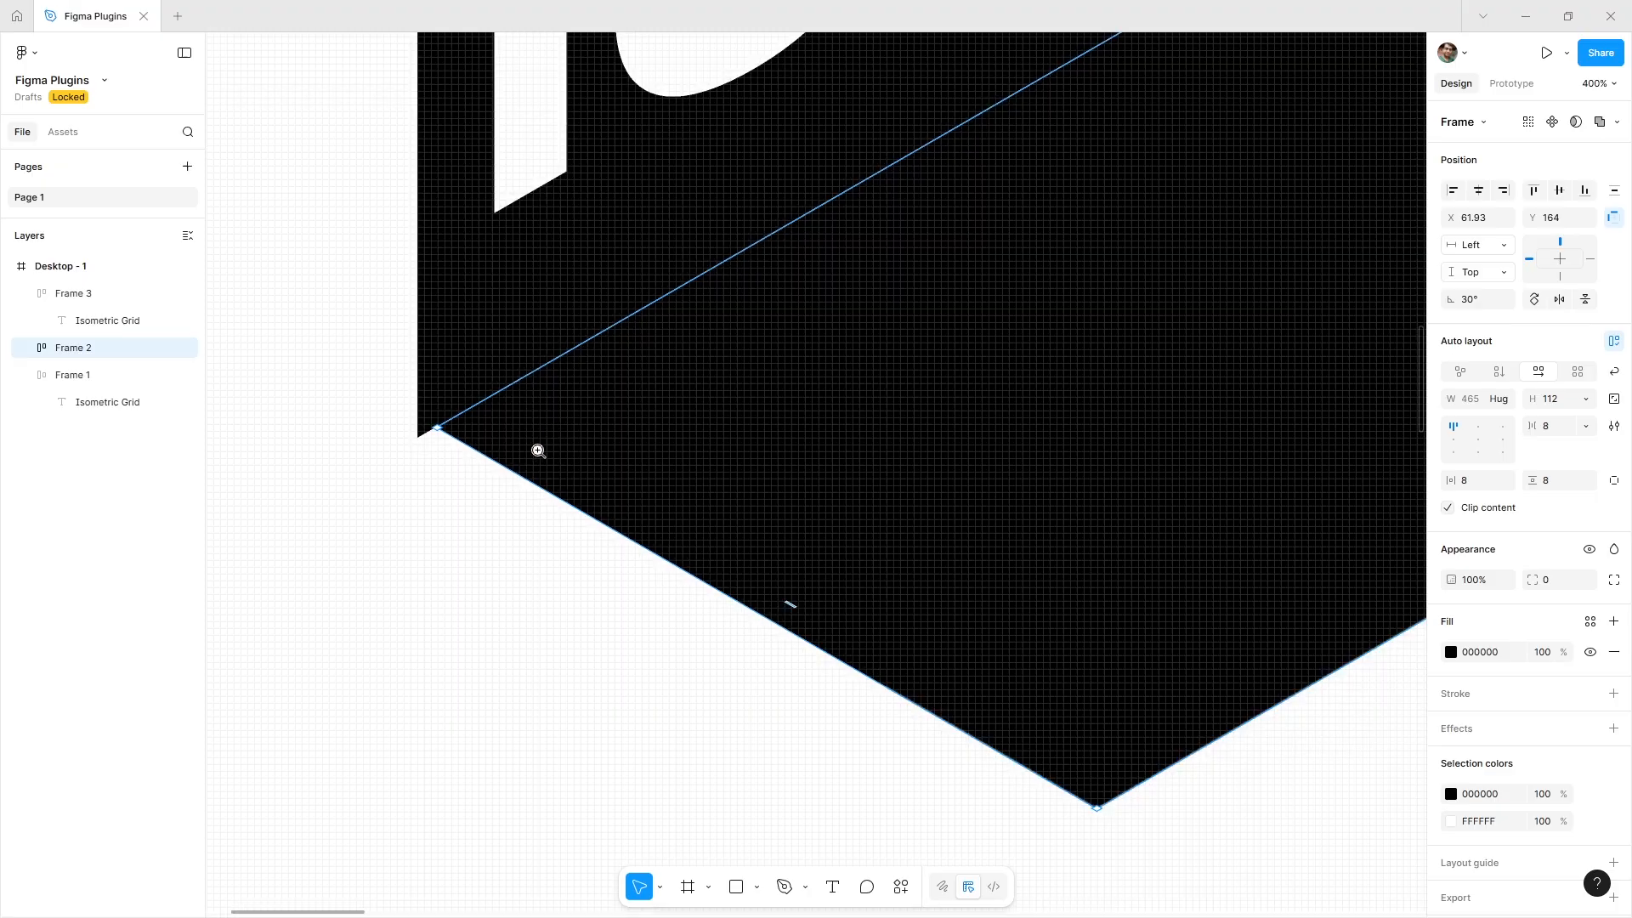
pyautogui.moveTo(549, 435); pyautogui.dragTo(541, 434)
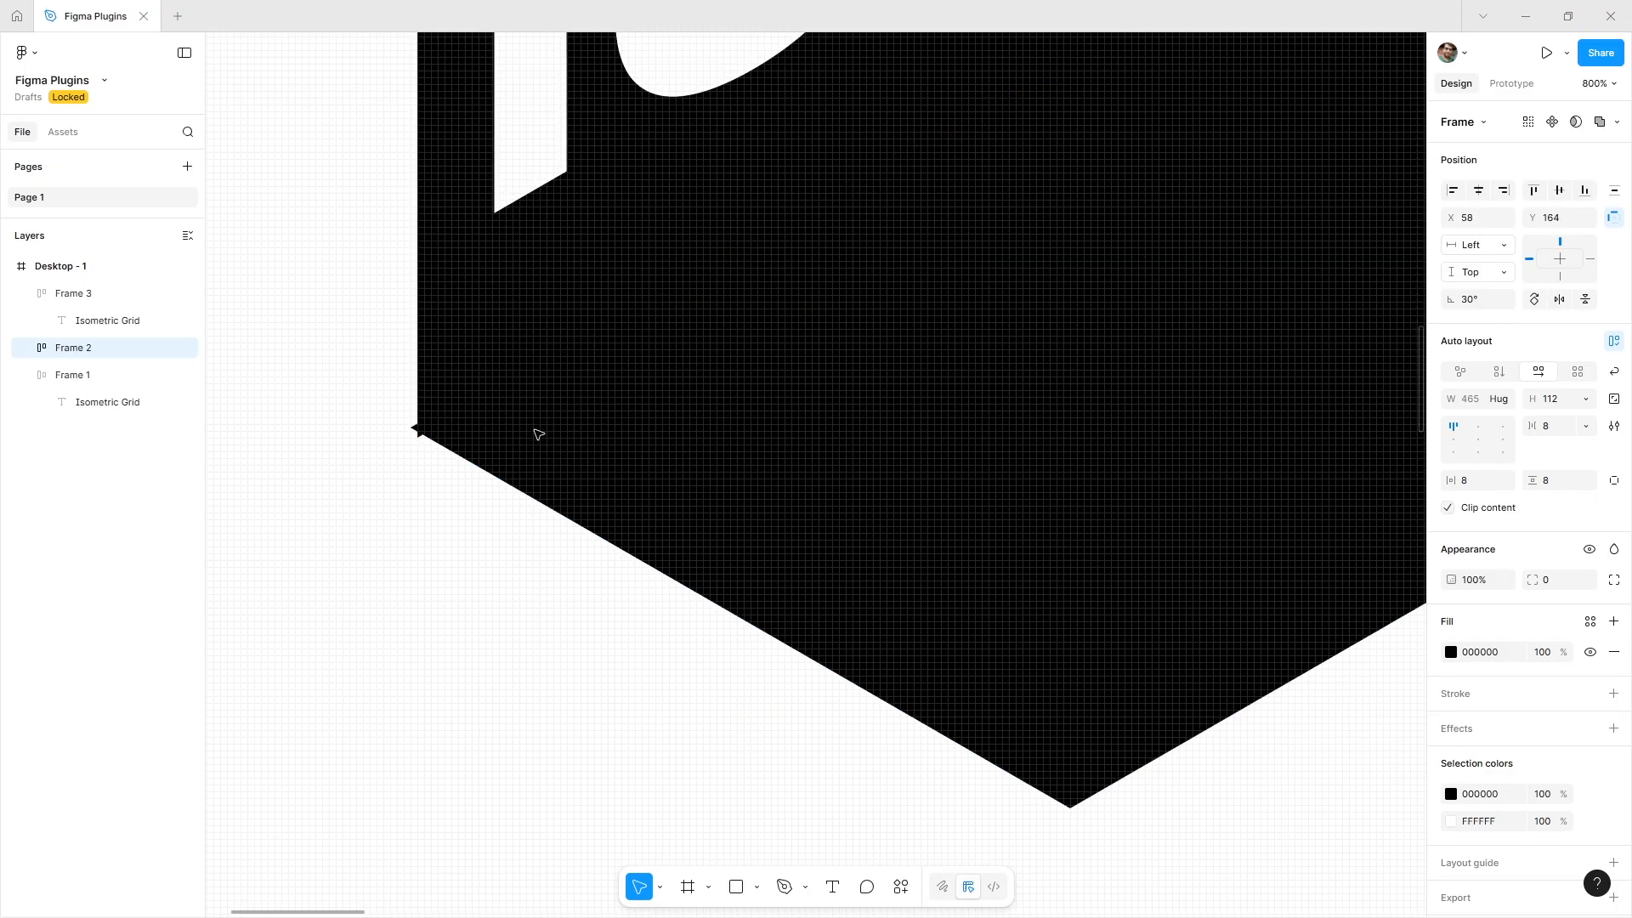
pyautogui.hotkey('shift', '0')
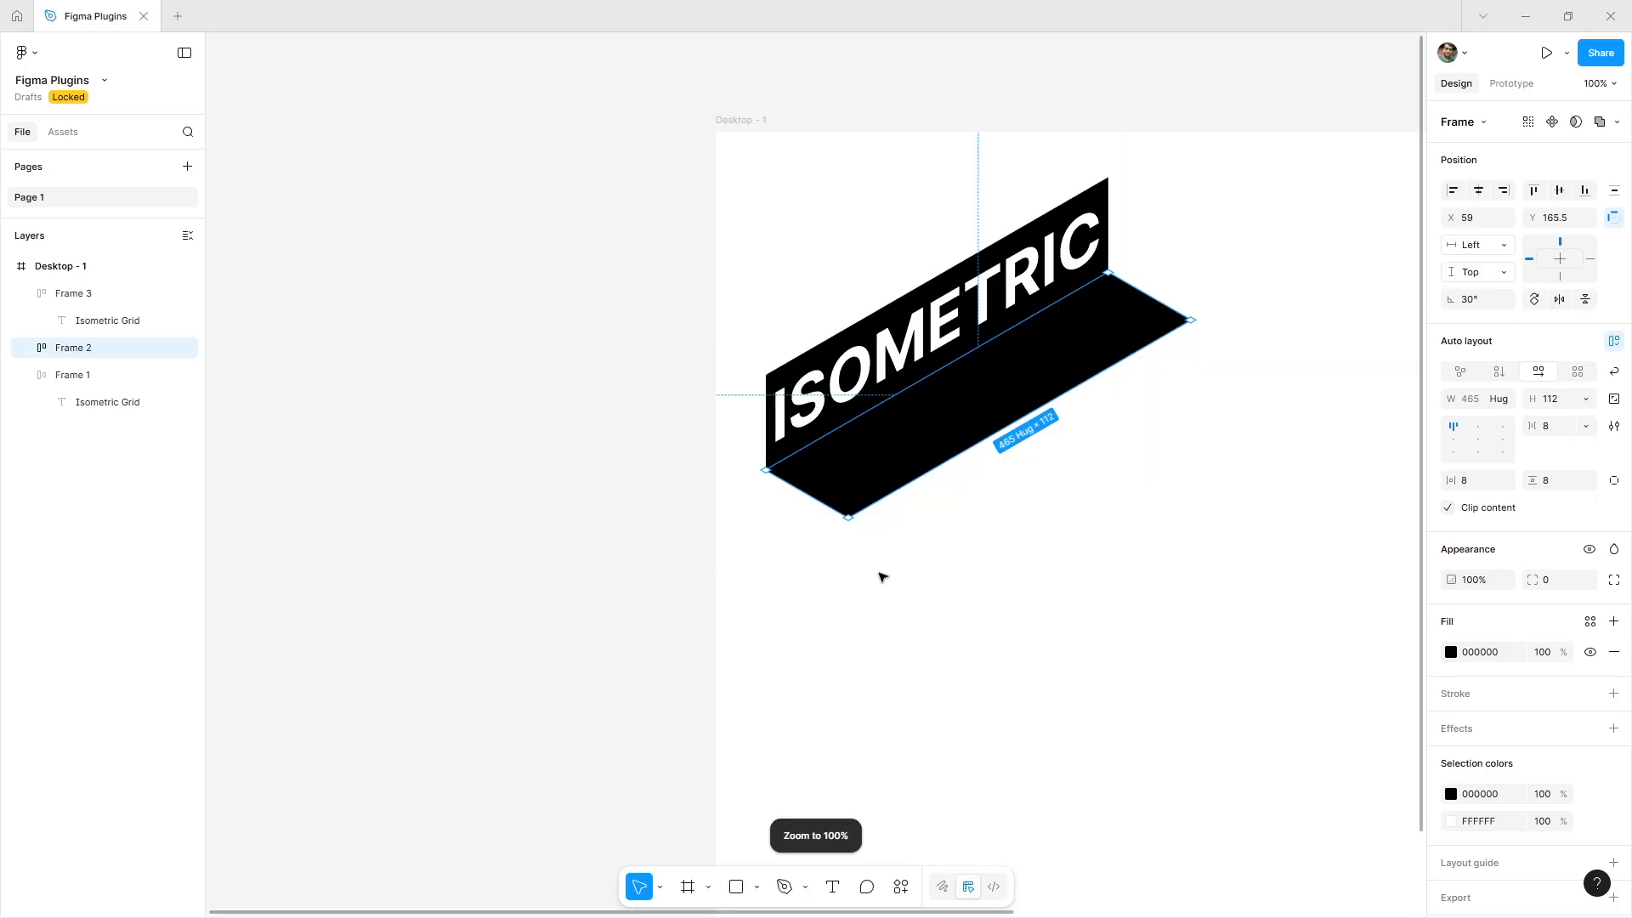
pyautogui.click(882, 572)
pyautogui.moveTo(1148, 604); pyautogui.dragTo(411, 522)
pyautogui.press('-')
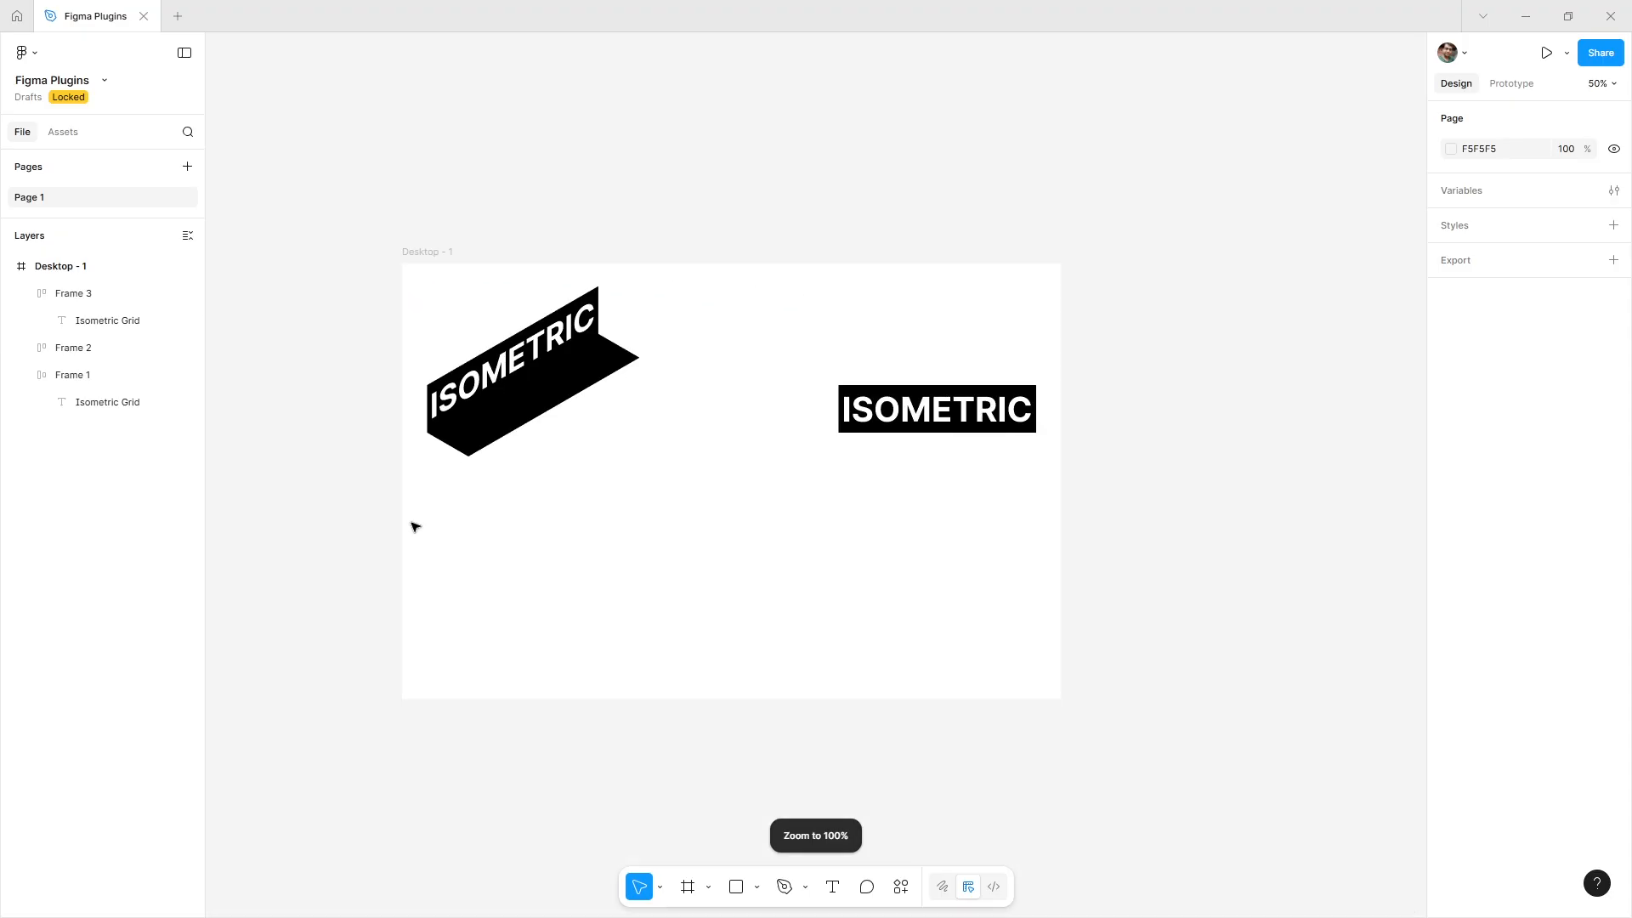
pyautogui.moveTo(611, 456); pyautogui.dragTo(606, 390)
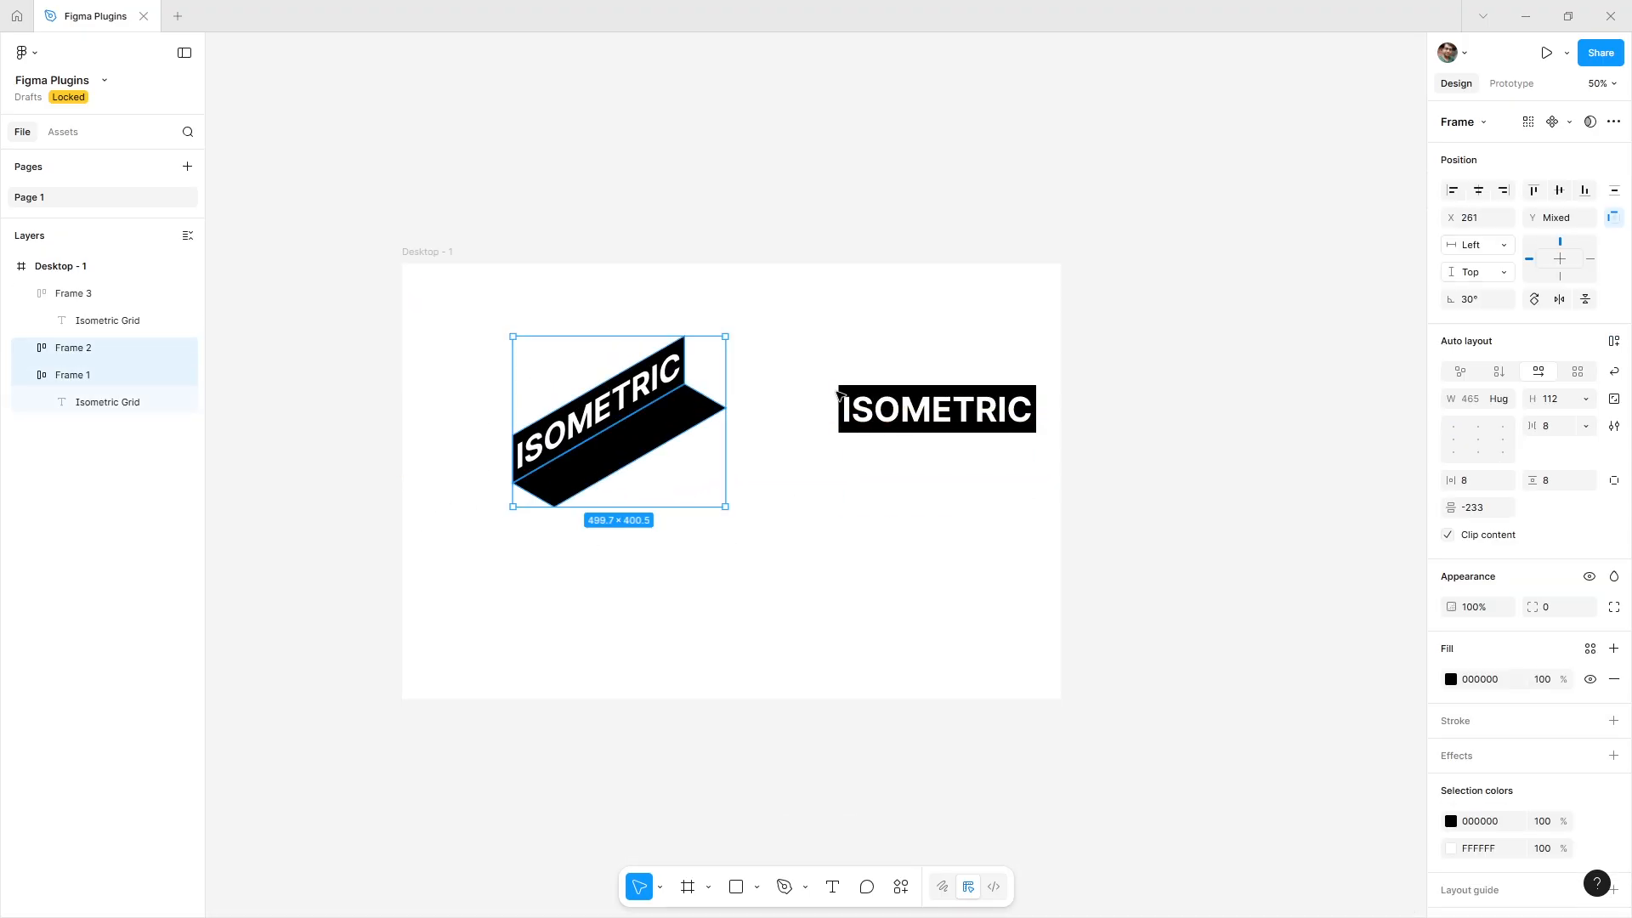
# Apply the Easometric Right perspective to Frame 3.
pyautogui.click(878, 402)
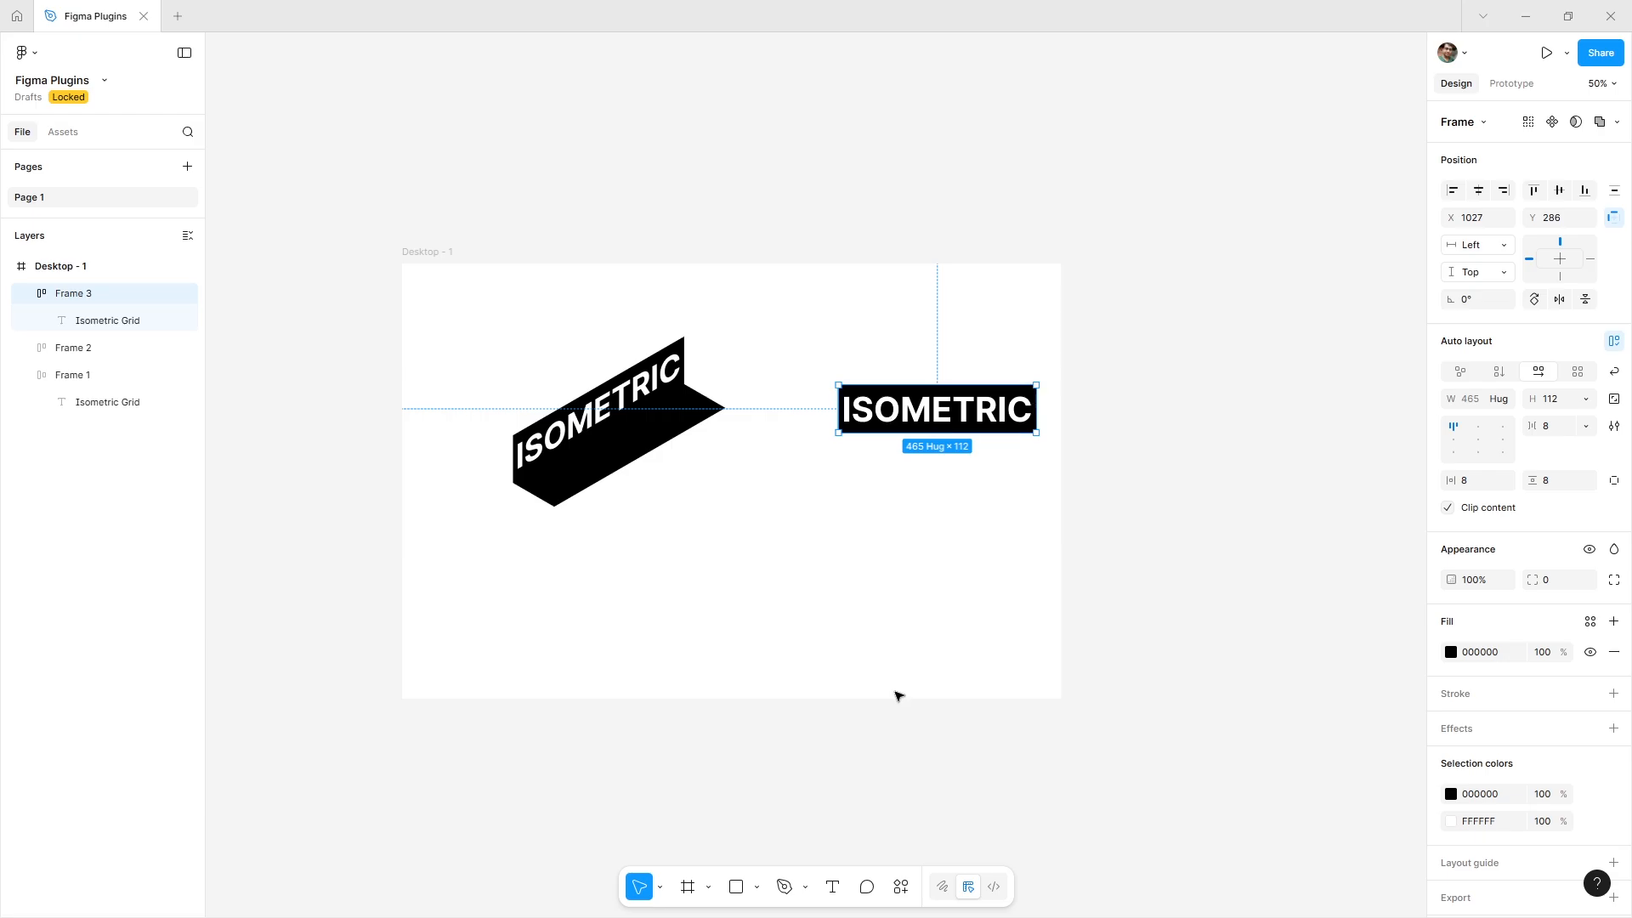
pyautogui.click(903, 889)
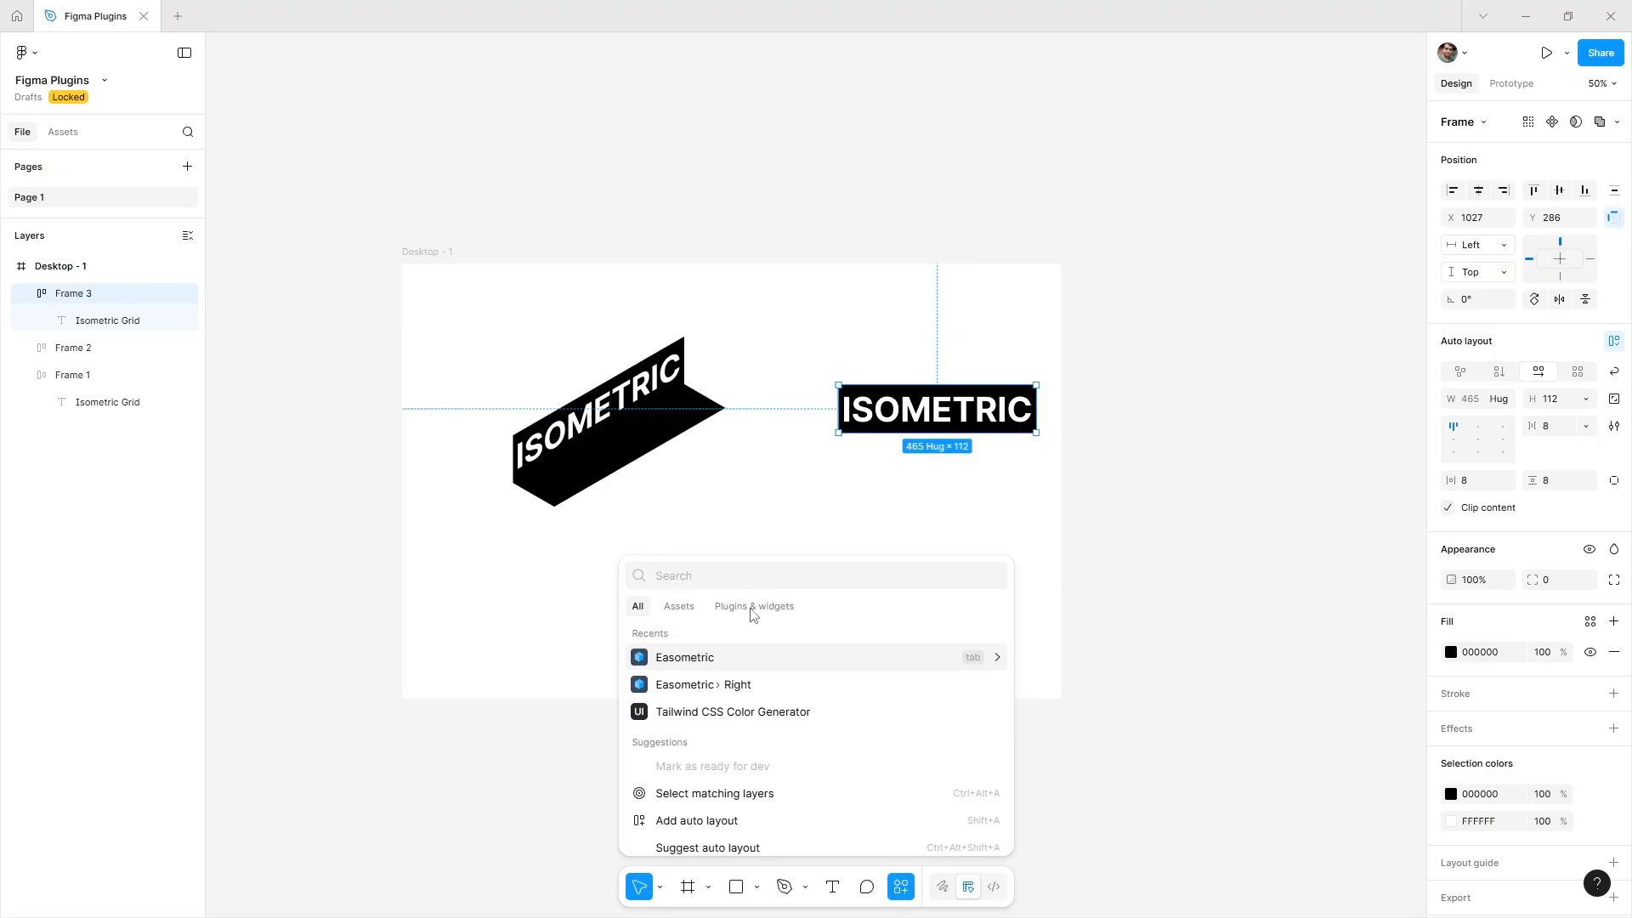
pyautogui.click(751, 685)
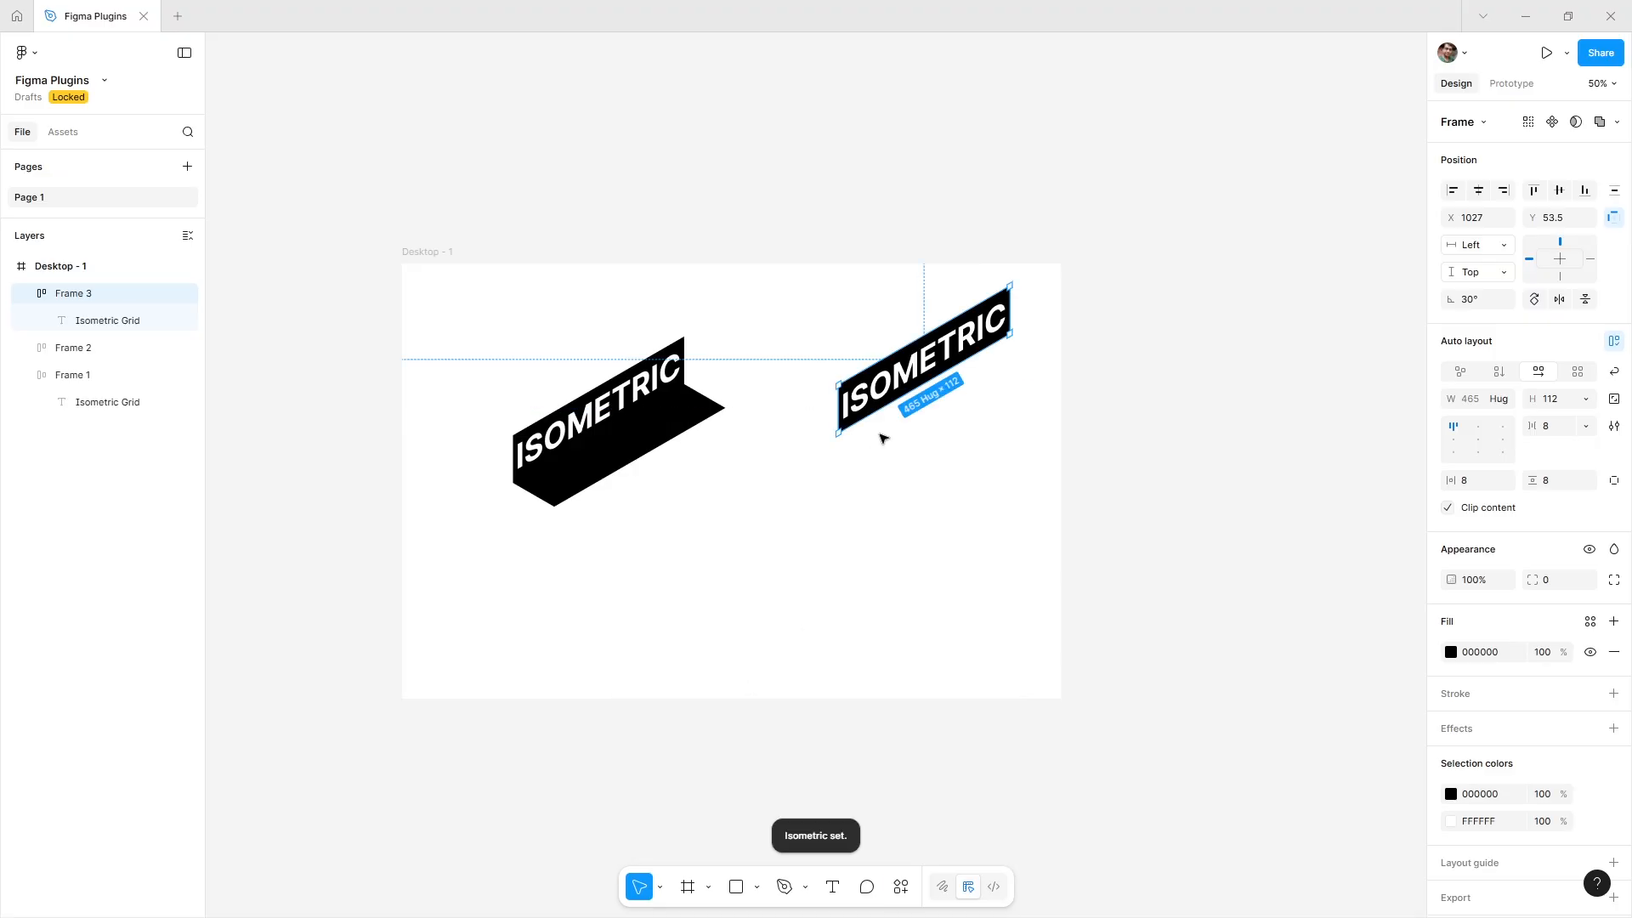
# Attach Frame 3 beneath the block's lower edge to extend the isometric stack.
pyautogui.moveTo(935, 370); pyautogui.dragTo(588, 510)
pyautogui.scroll(5, 617, 502)
pyautogui.click(846, 609)
pyautogui.hotkey('shift', '0')
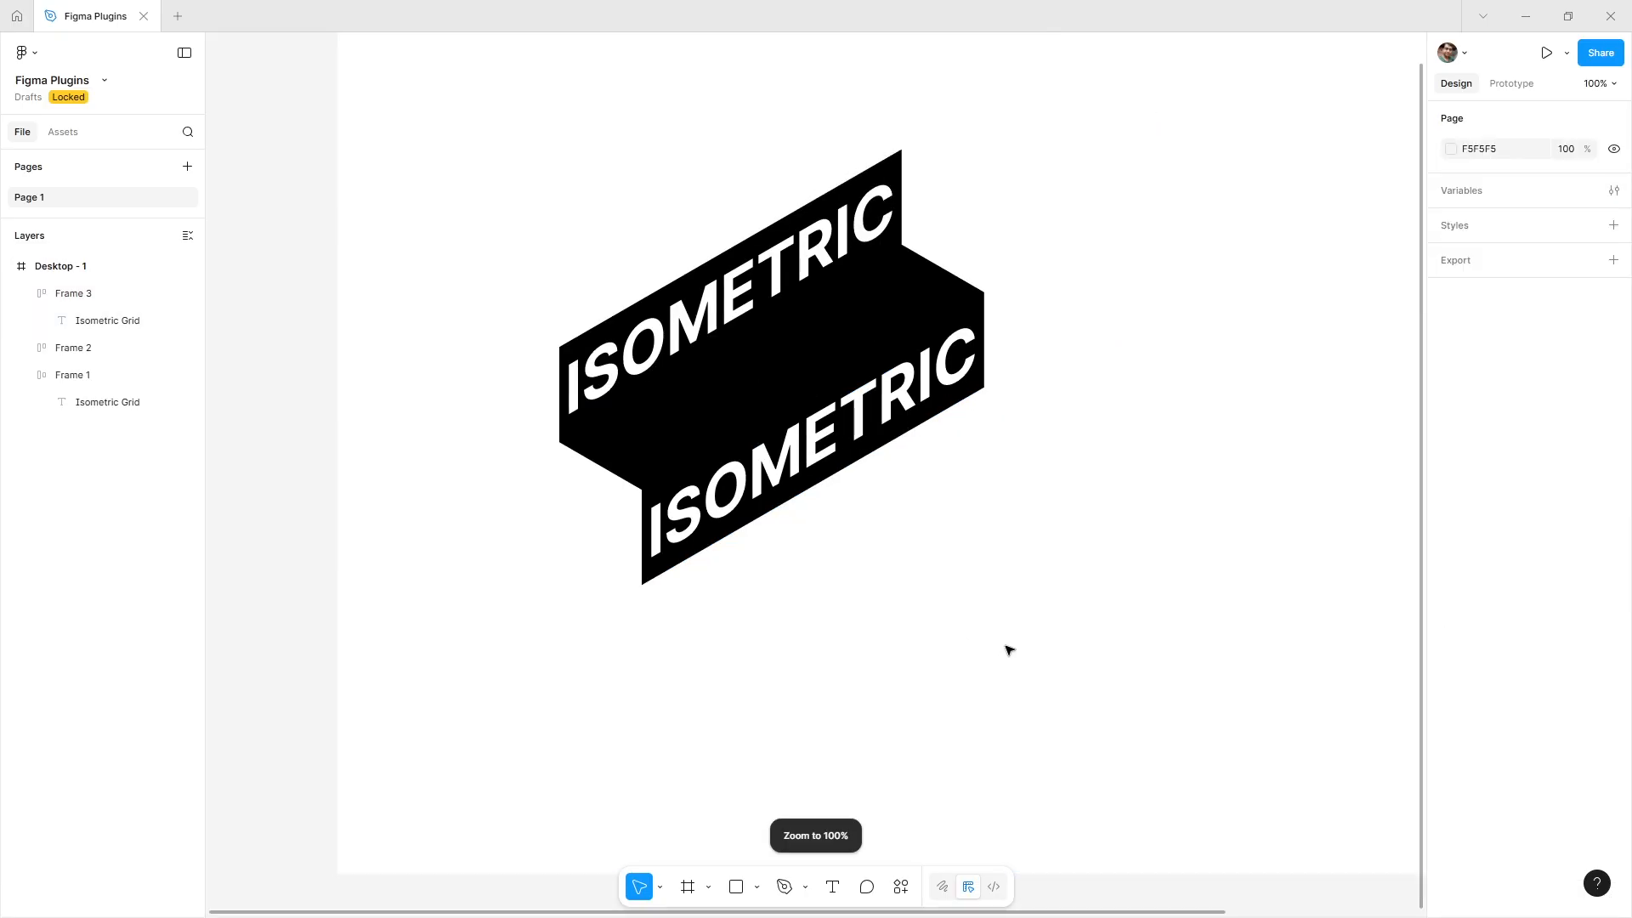
pyautogui.hotkey('ctrl', '-')
pyautogui.moveTo(927, 589); pyautogui.dragTo(757, 638)
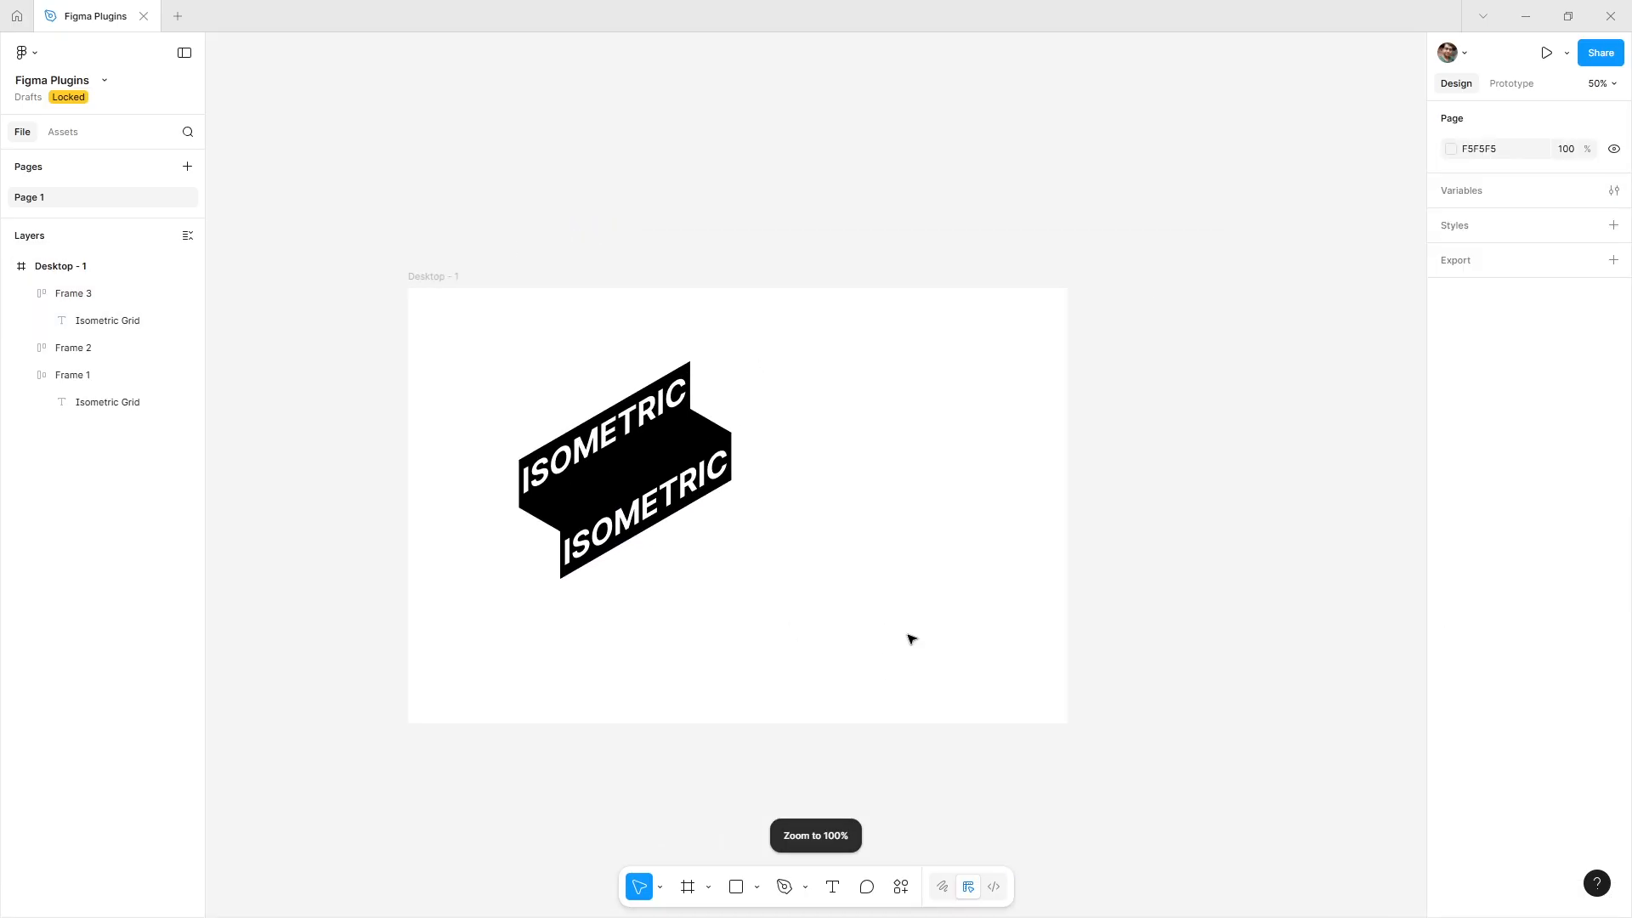
# Move all three frames together toward the centre of the desktop.
pyautogui.moveTo(907, 634); pyautogui.dragTo(502, 361)
pyautogui.moveTo(641, 470); pyautogui.dragTo(751, 506)
pyautogui.press('Escape')
# Align the content of Frame 2 and Frame 3 to the bottom left.
pyautogui.click(737, 524)
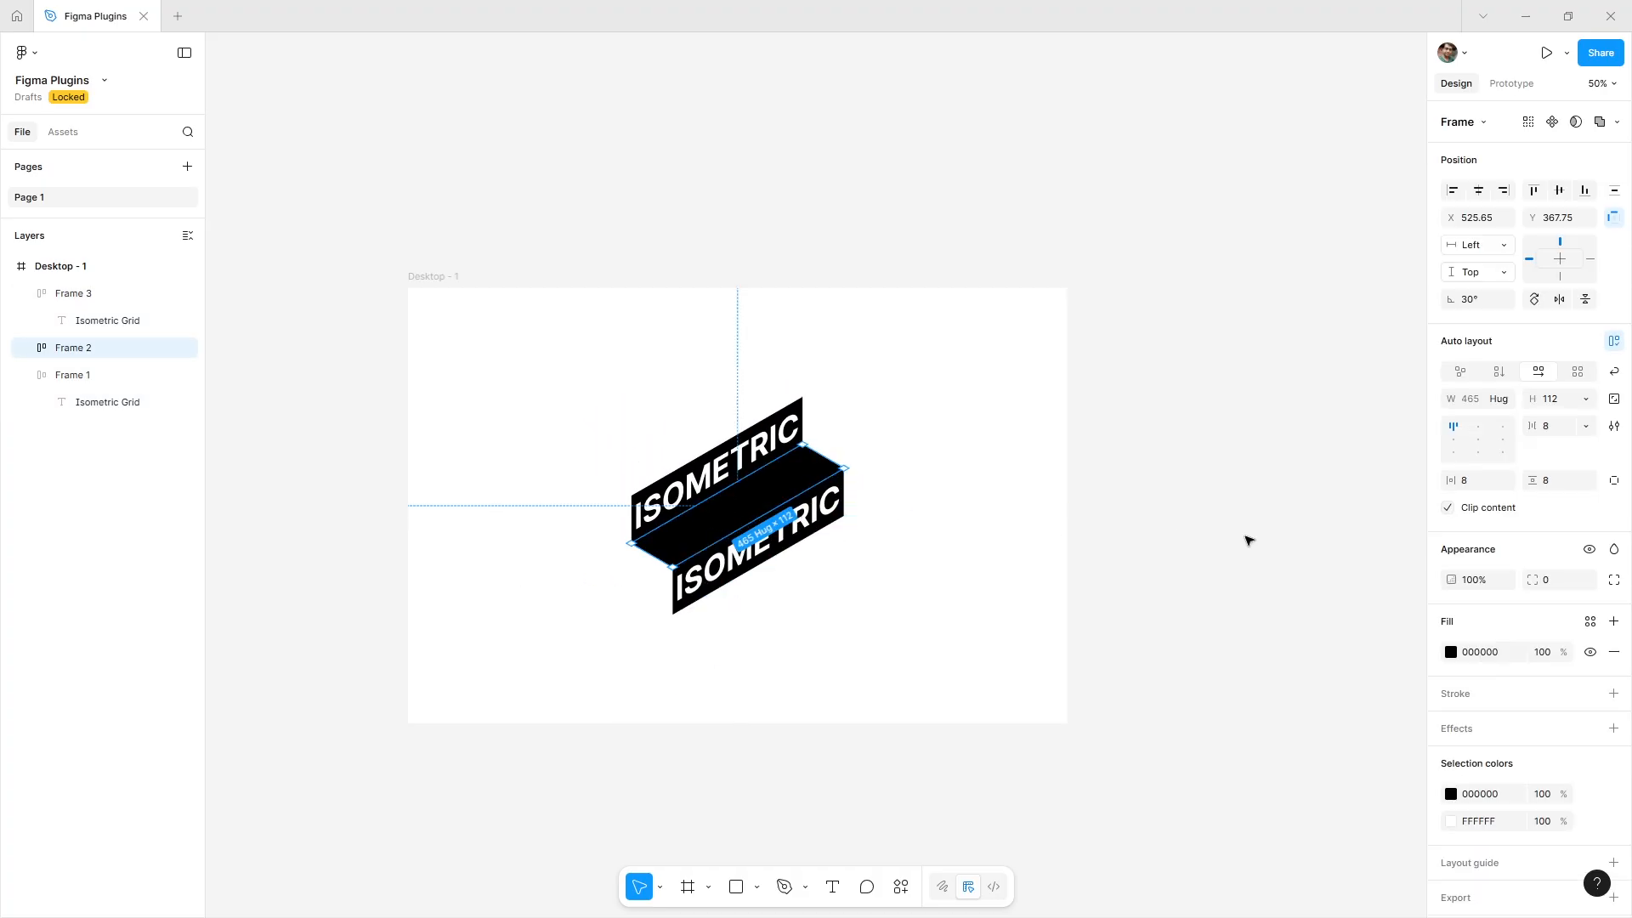
pyautogui.click(1450, 443)
pyautogui.click(1455, 453)
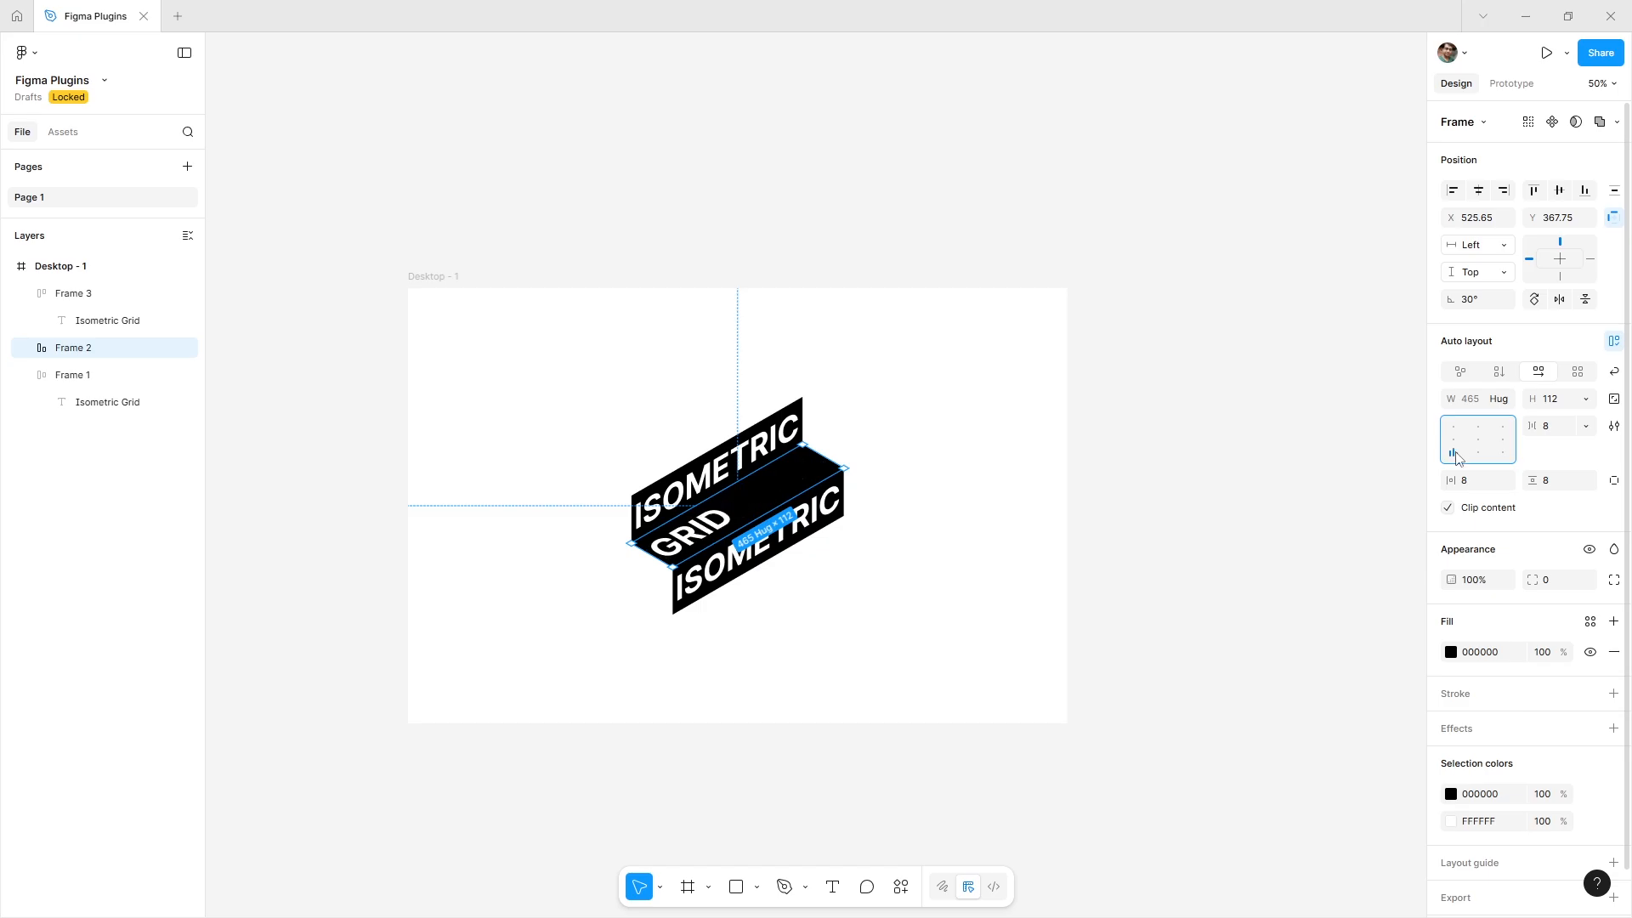
pyautogui.click(816, 590)
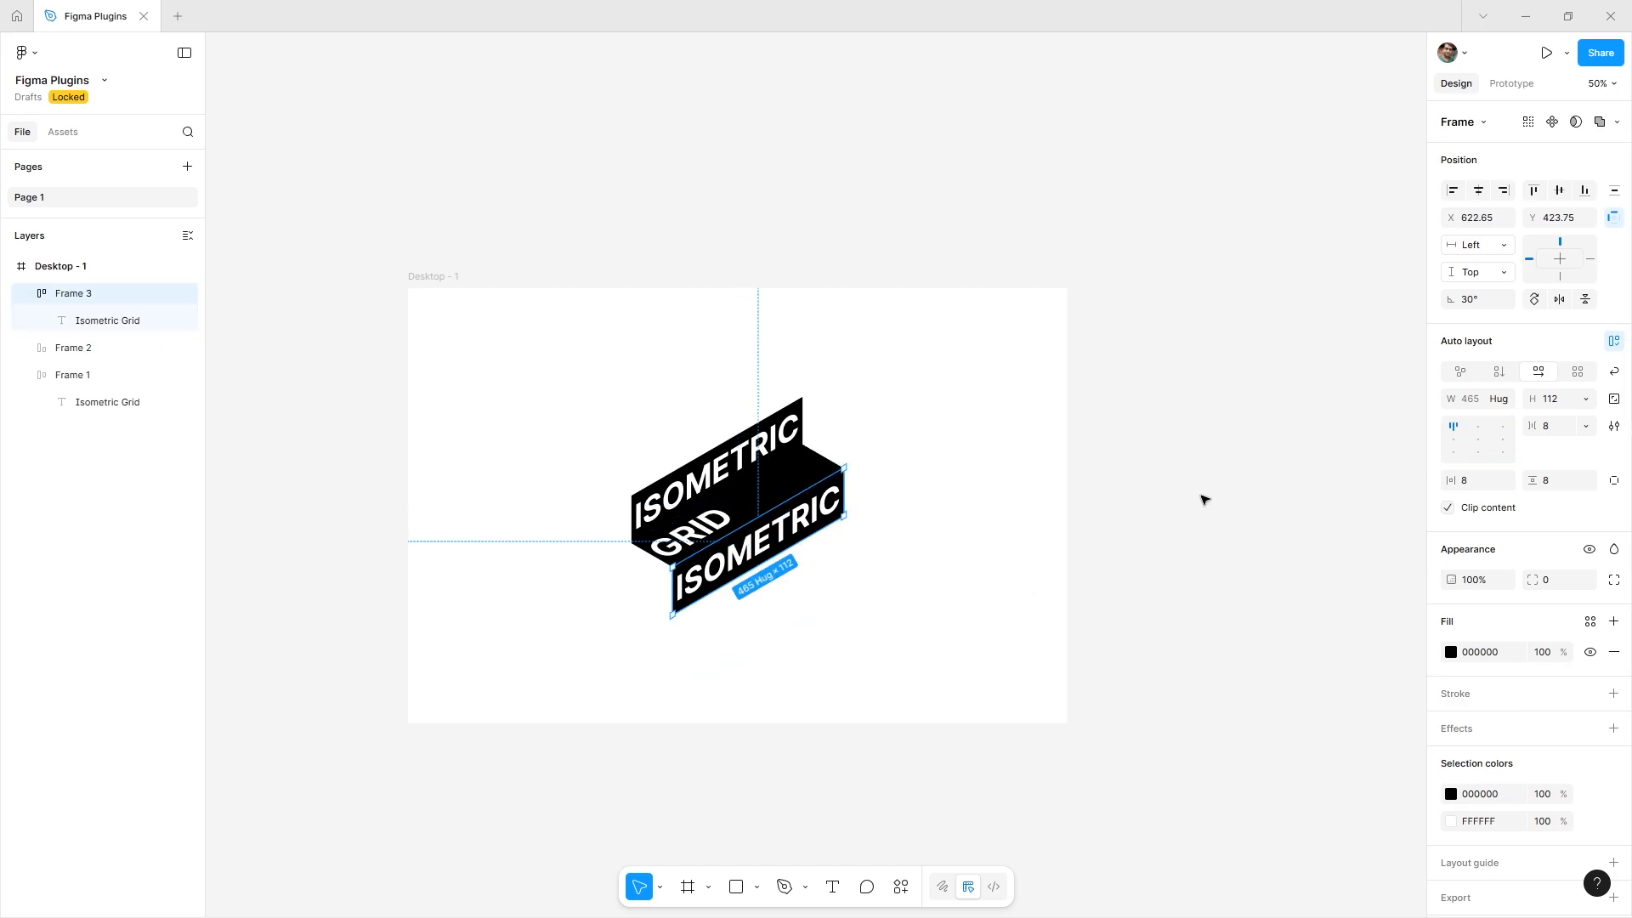
pyautogui.click(1454, 454)
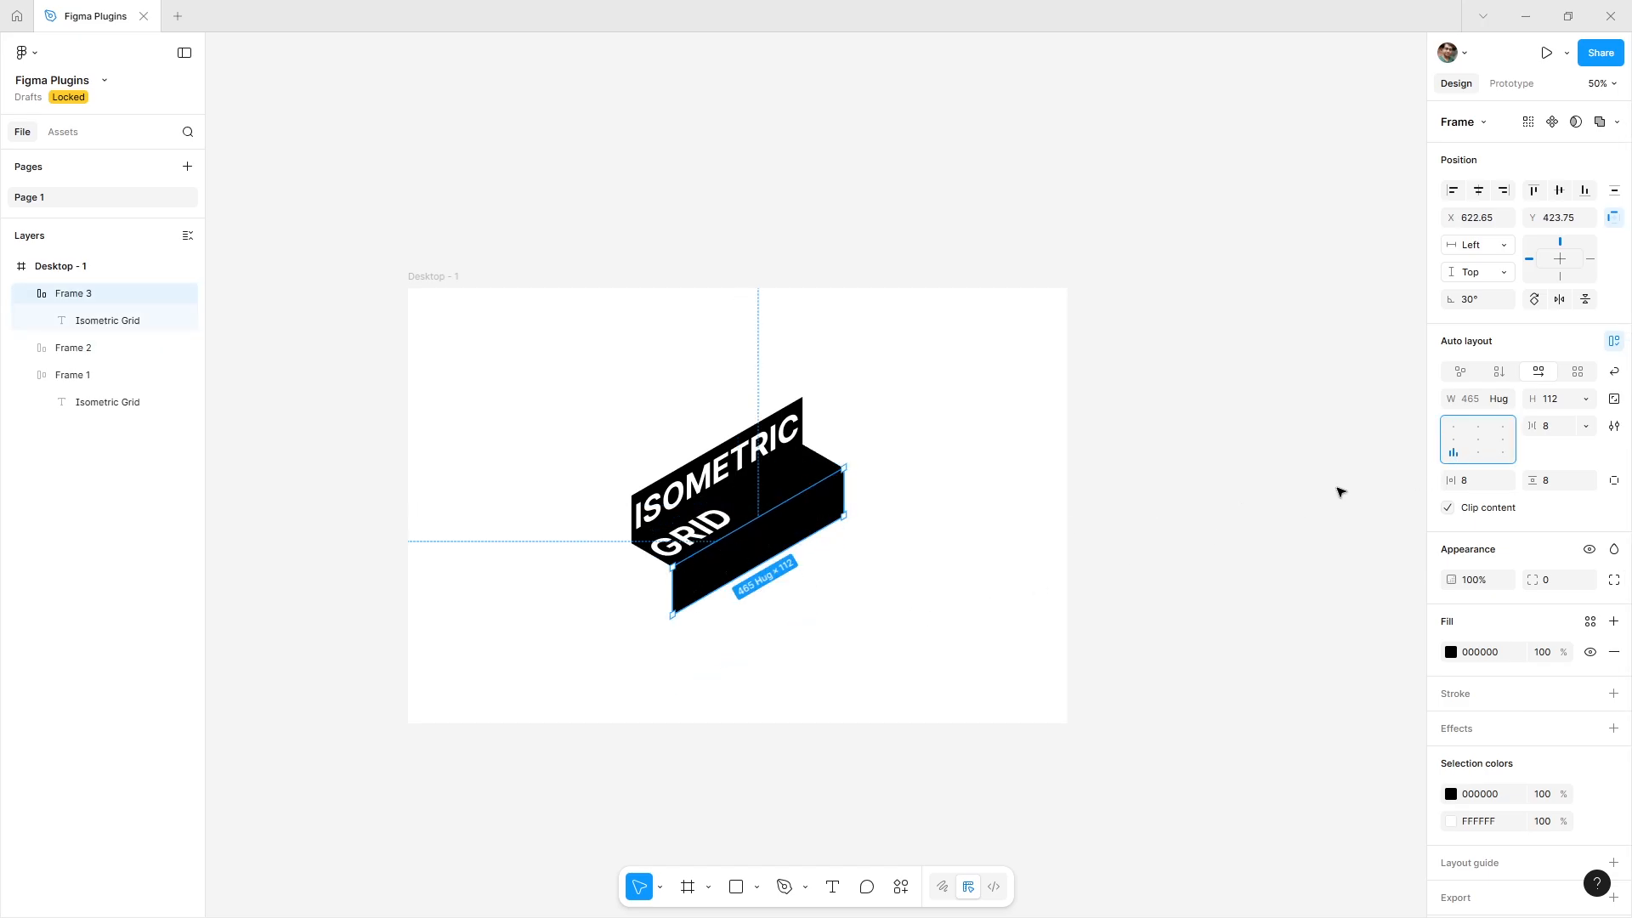
pyautogui.click(1238, 584)
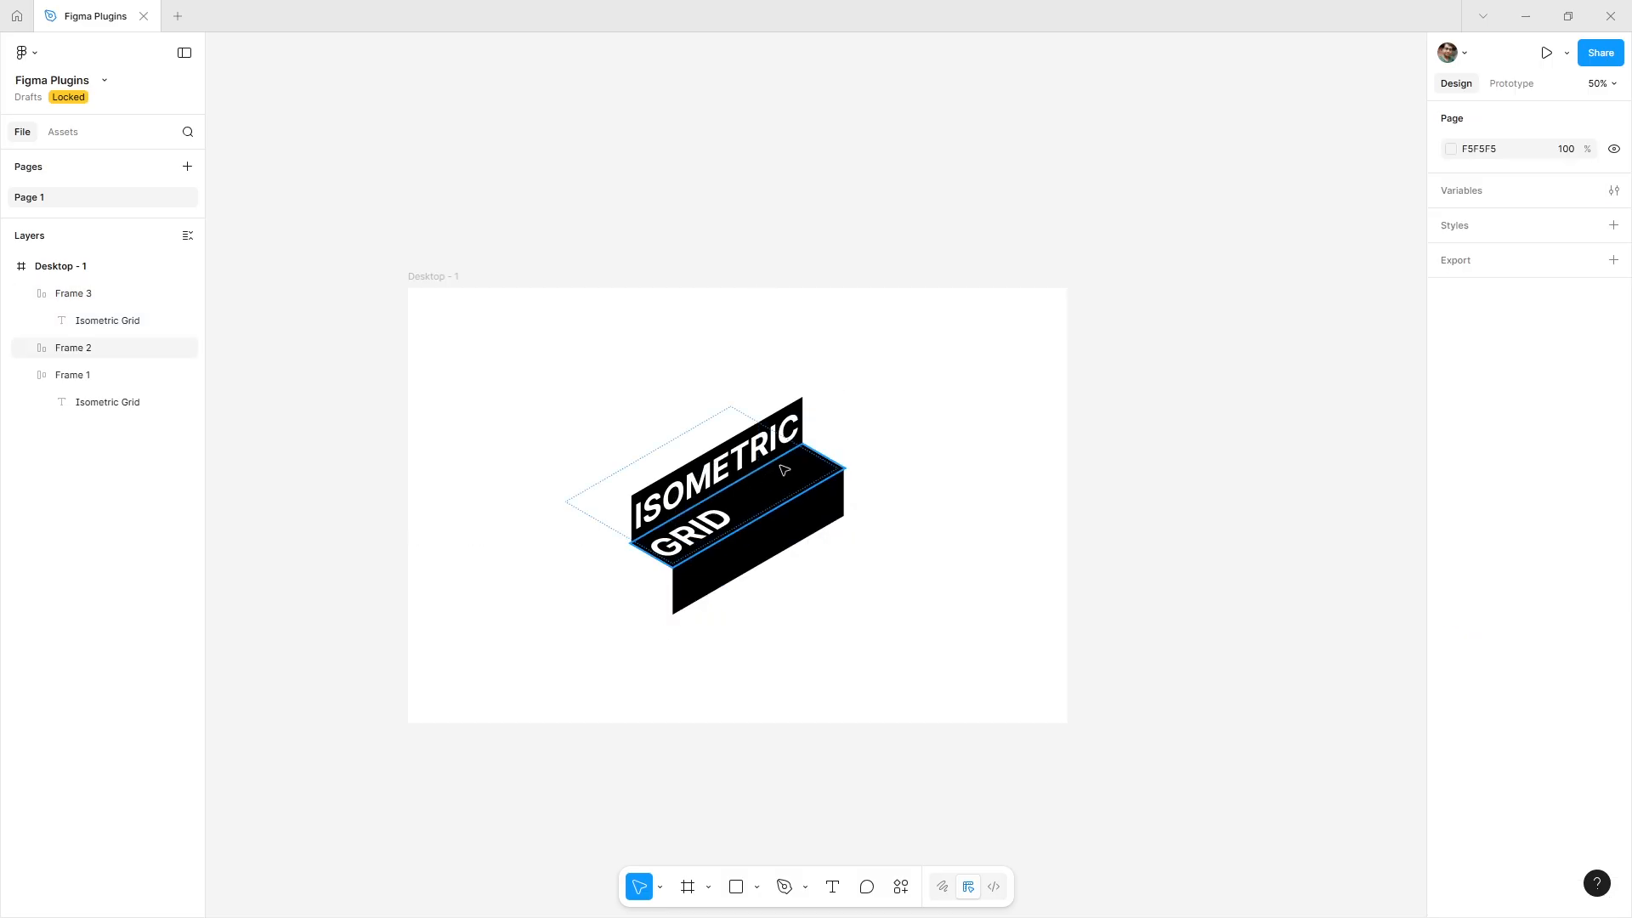
# Change Frame 2's fill colour to 282828.
pyautogui.click(784, 470)
pyautogui.click(1451, 652)
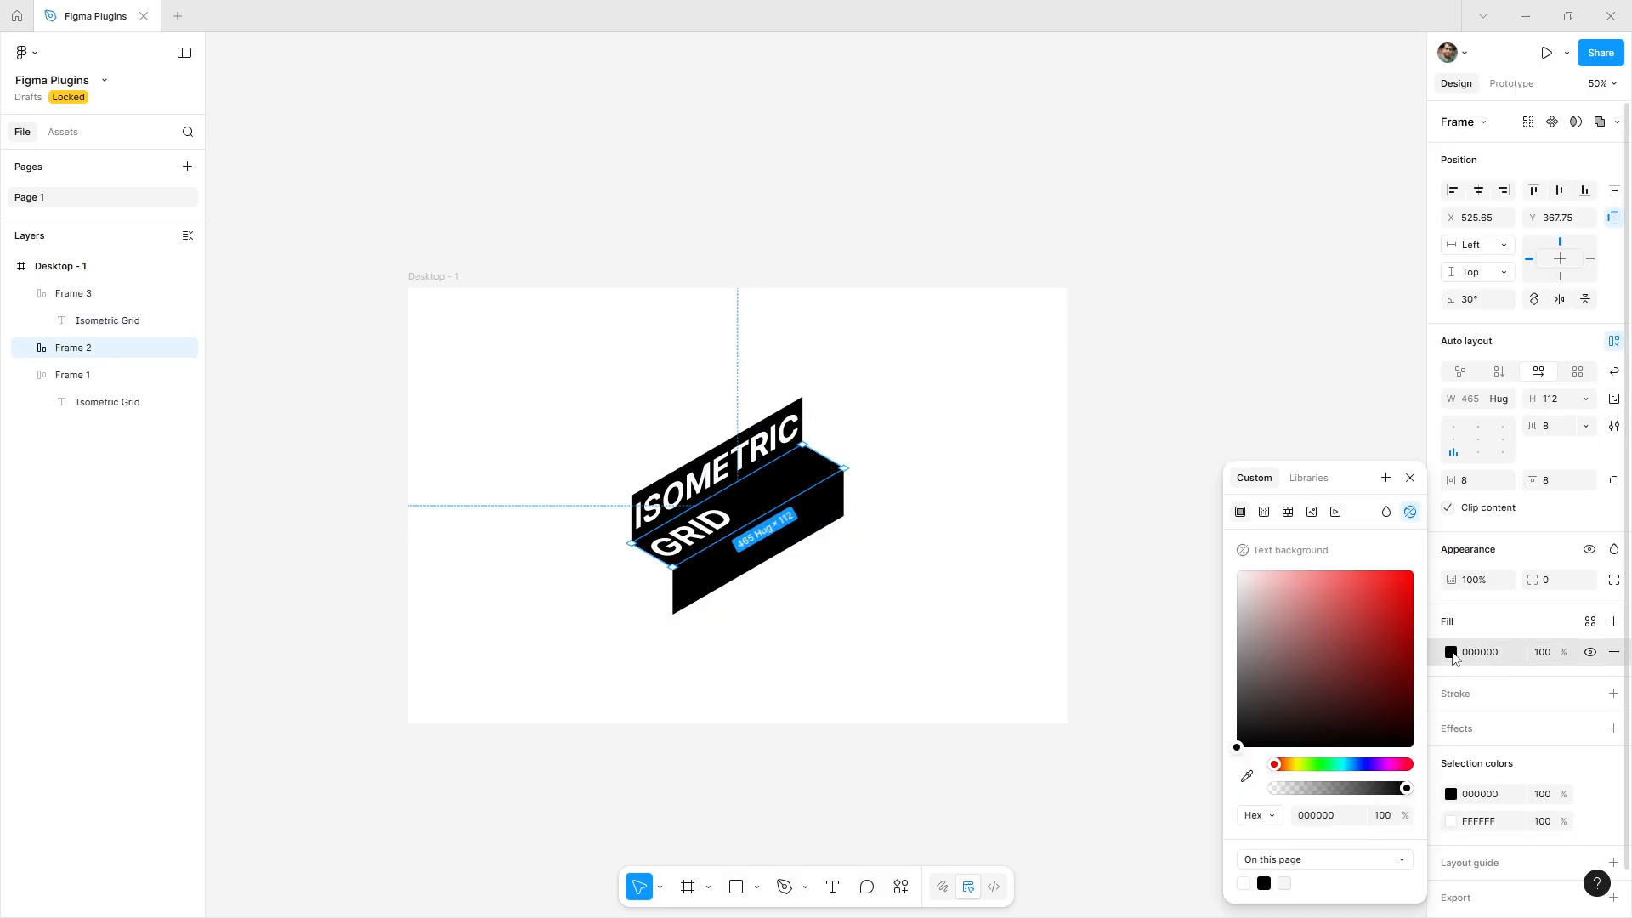
pyautogui.moveTo(1238, 743); pyautogui.dragTo(1222, 725)
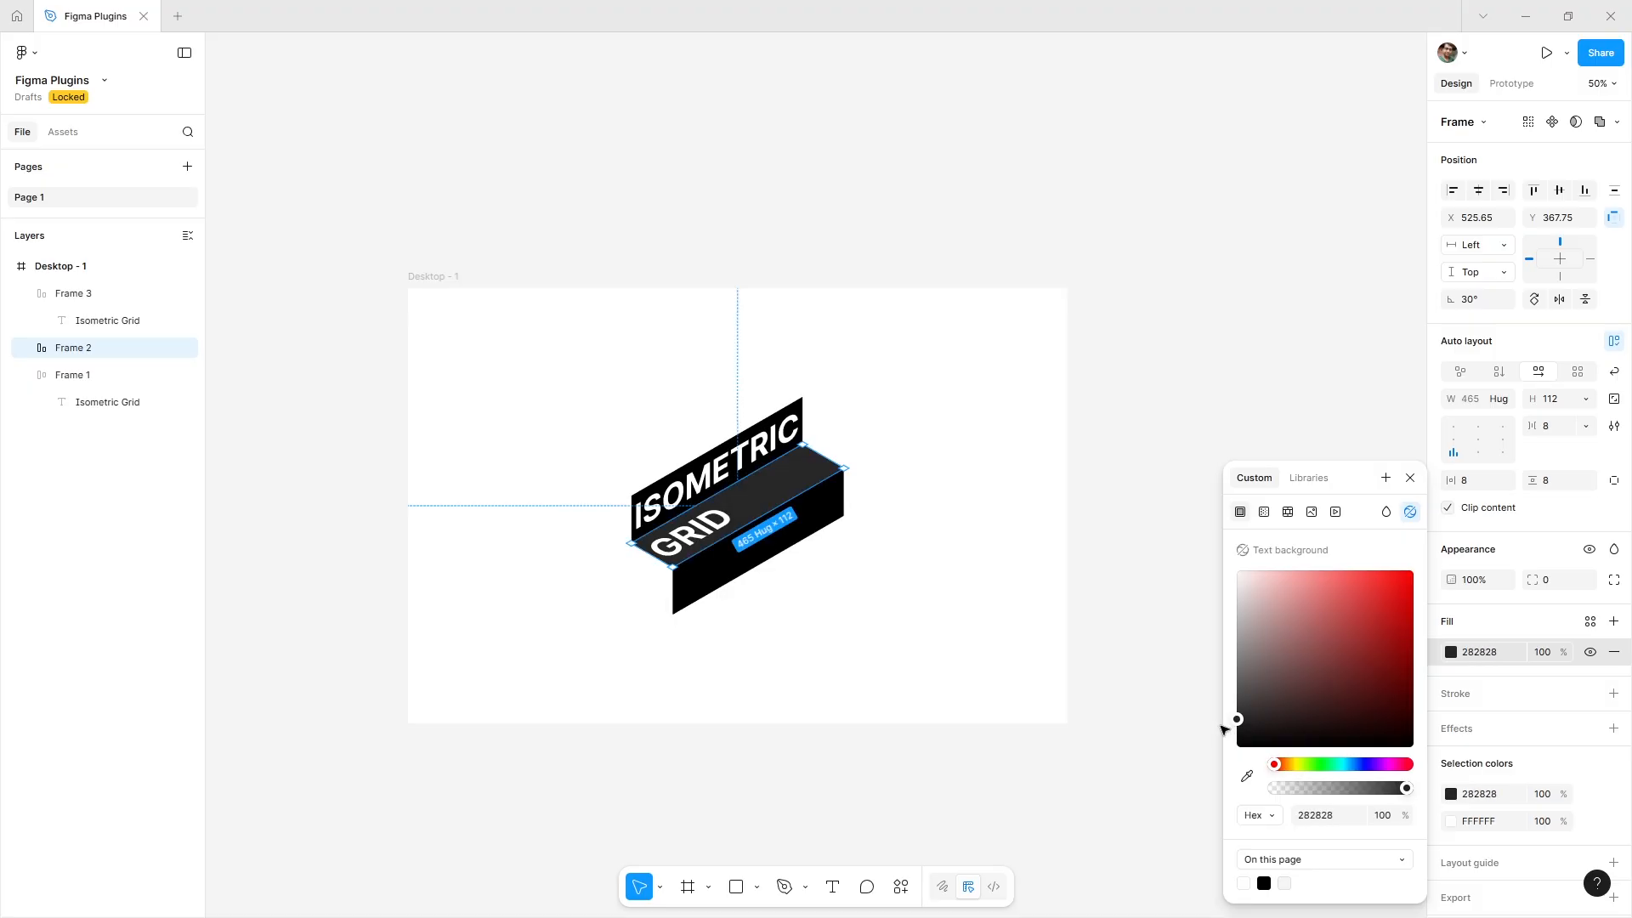
pyautogui.click(1410, 478)
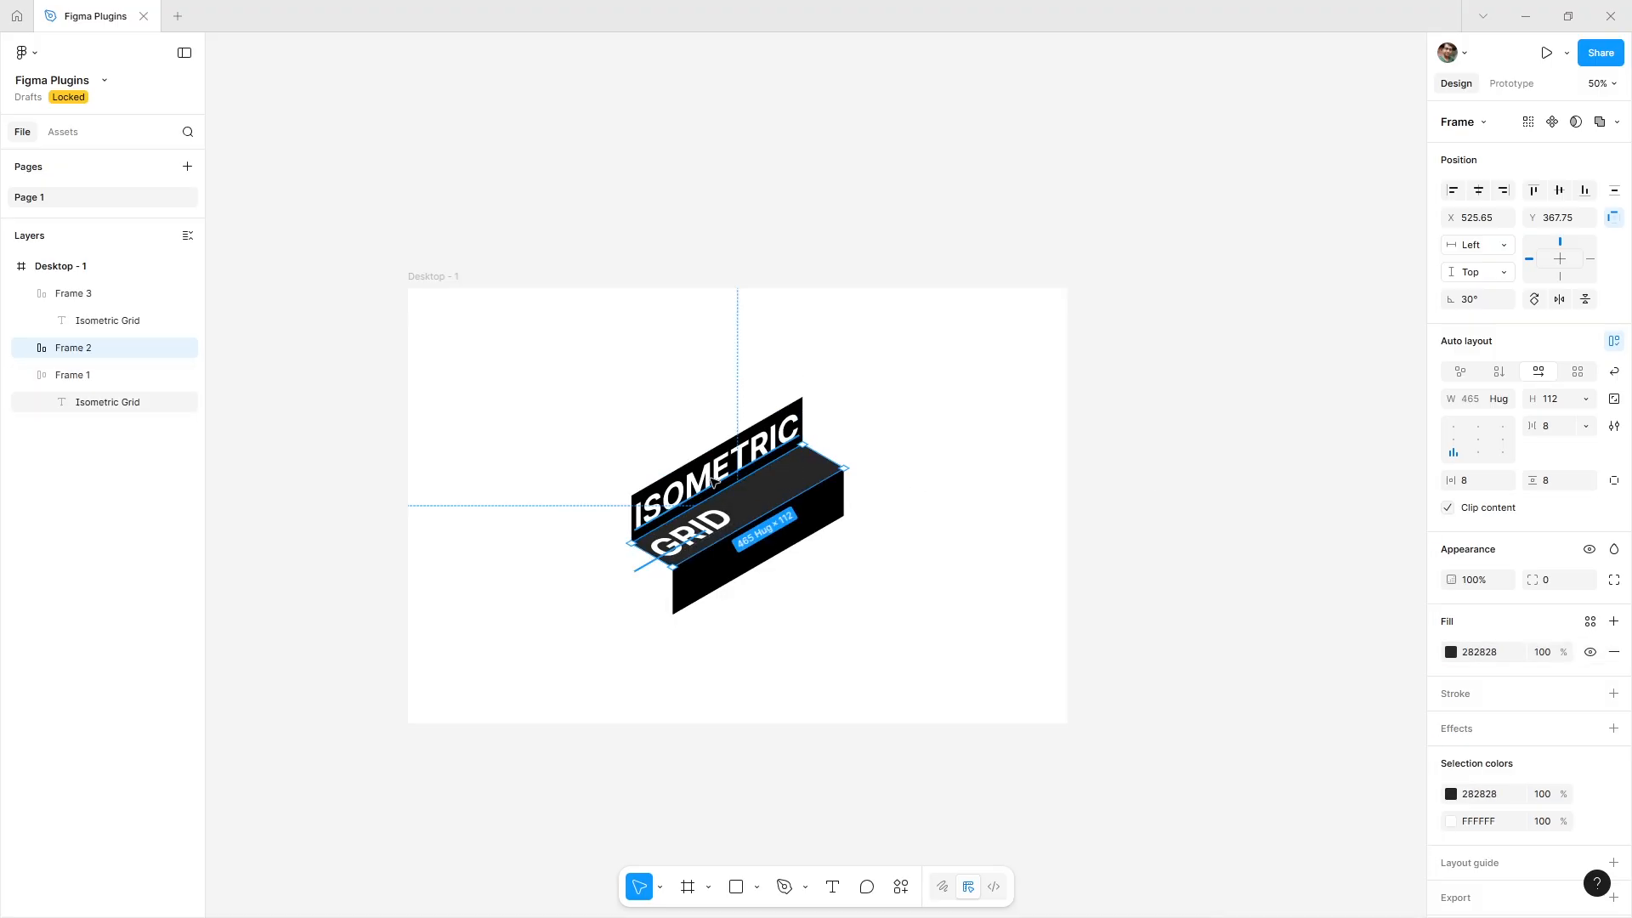
# Give Frame 1's text a linear gradient fill from FFFFFF to 999999.
pyautogui.doubleClick(712, 482)
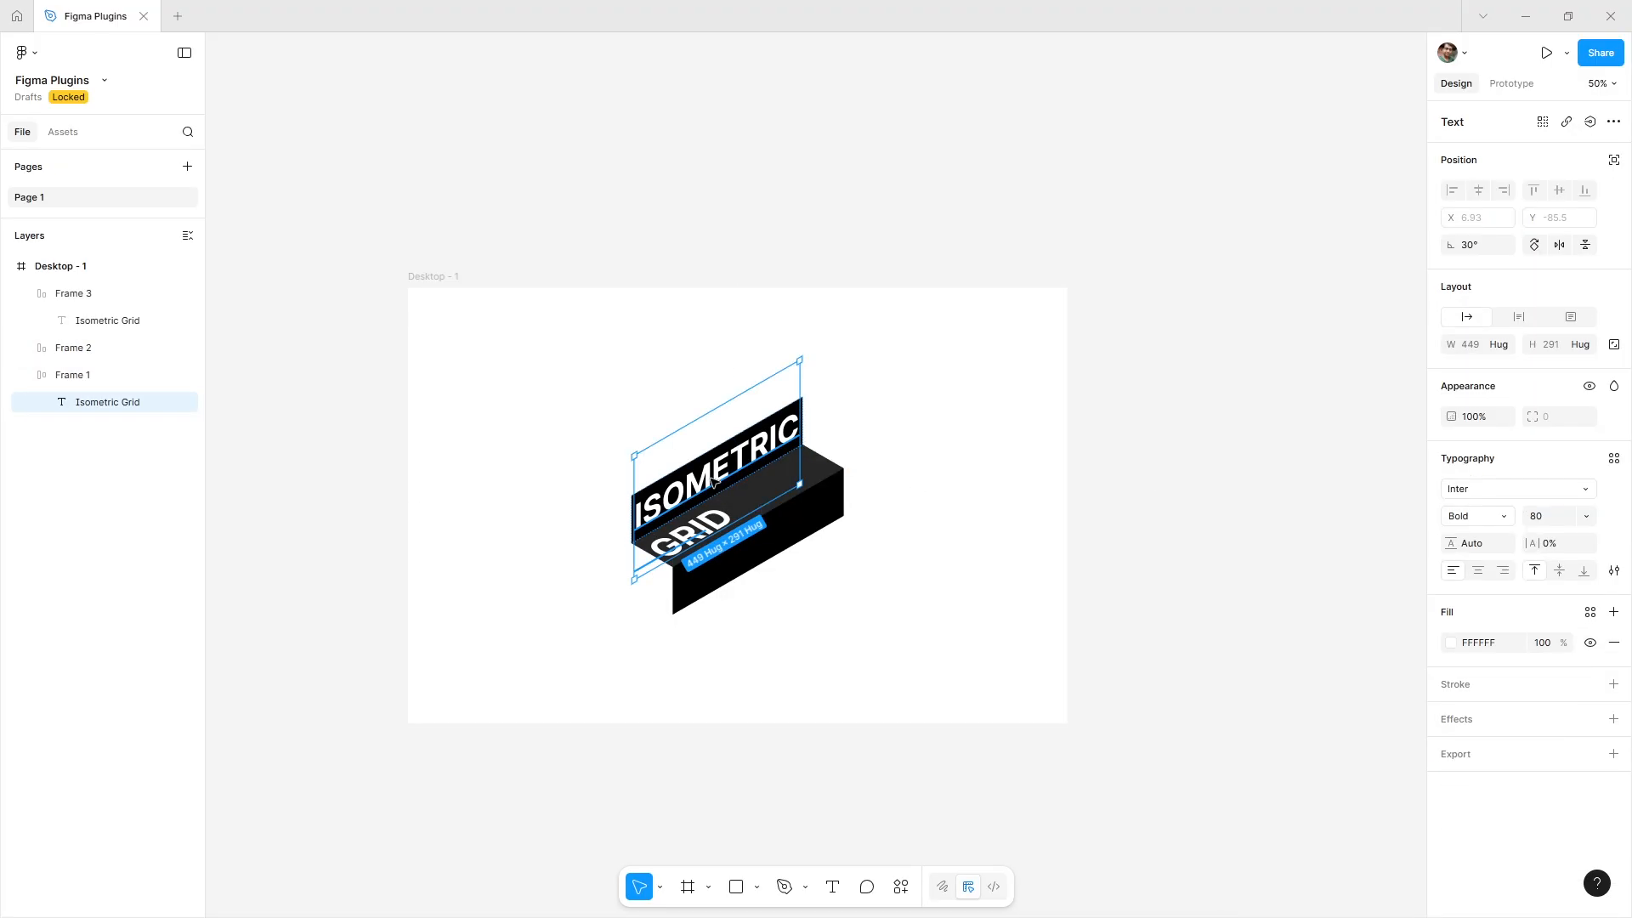
pyautogui.click(1451, 643)
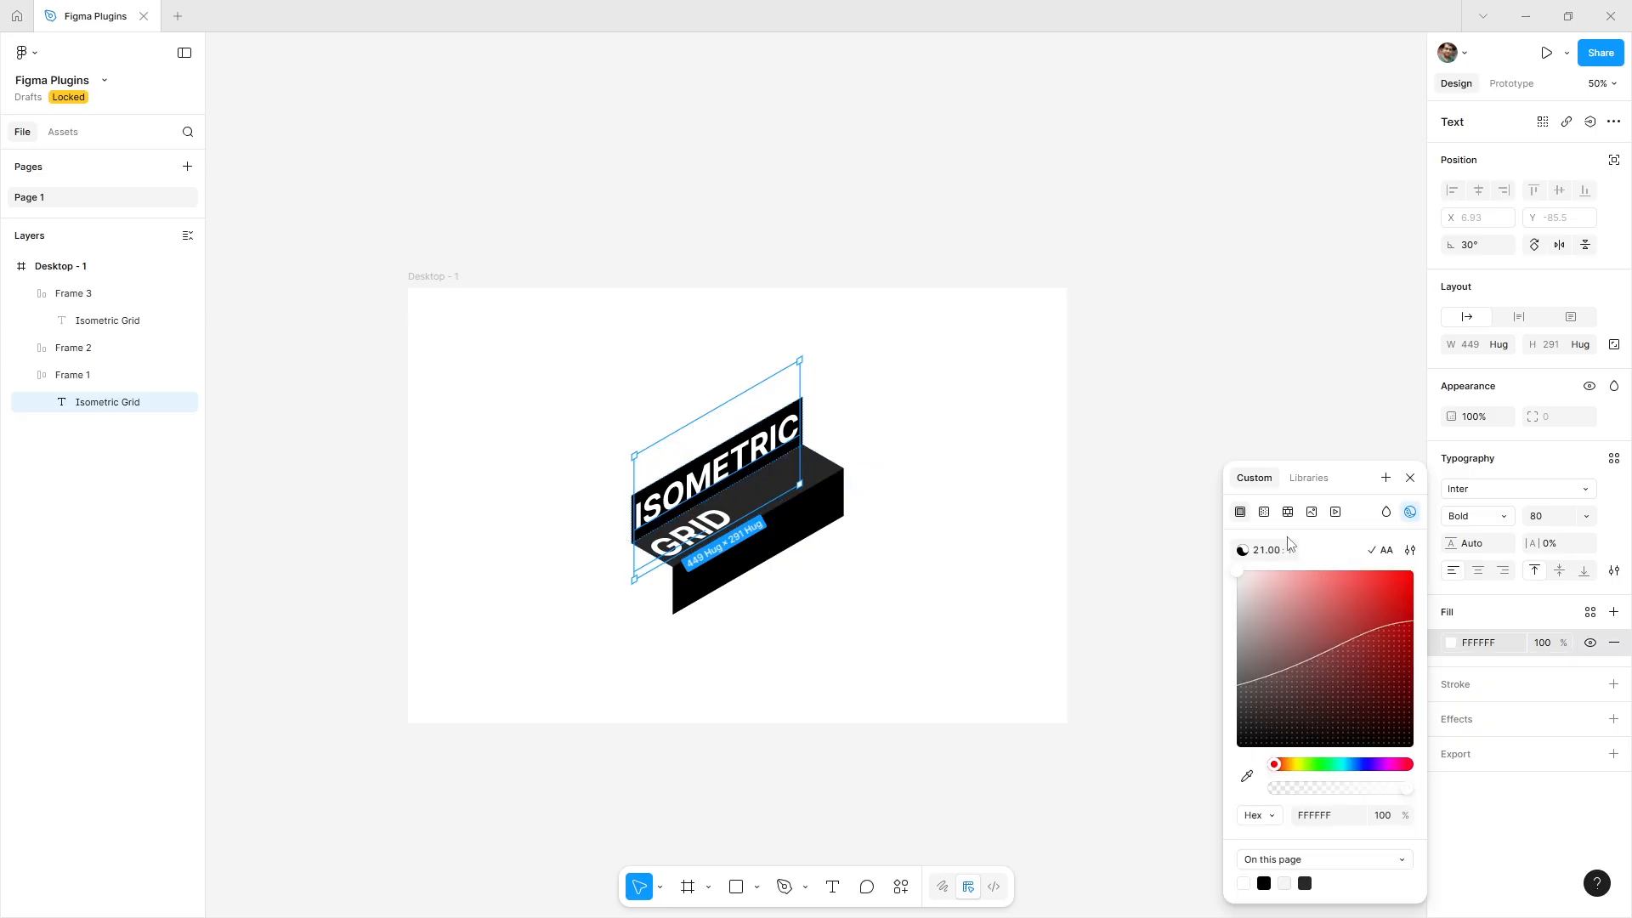
pyautogui.click(1265, 513)
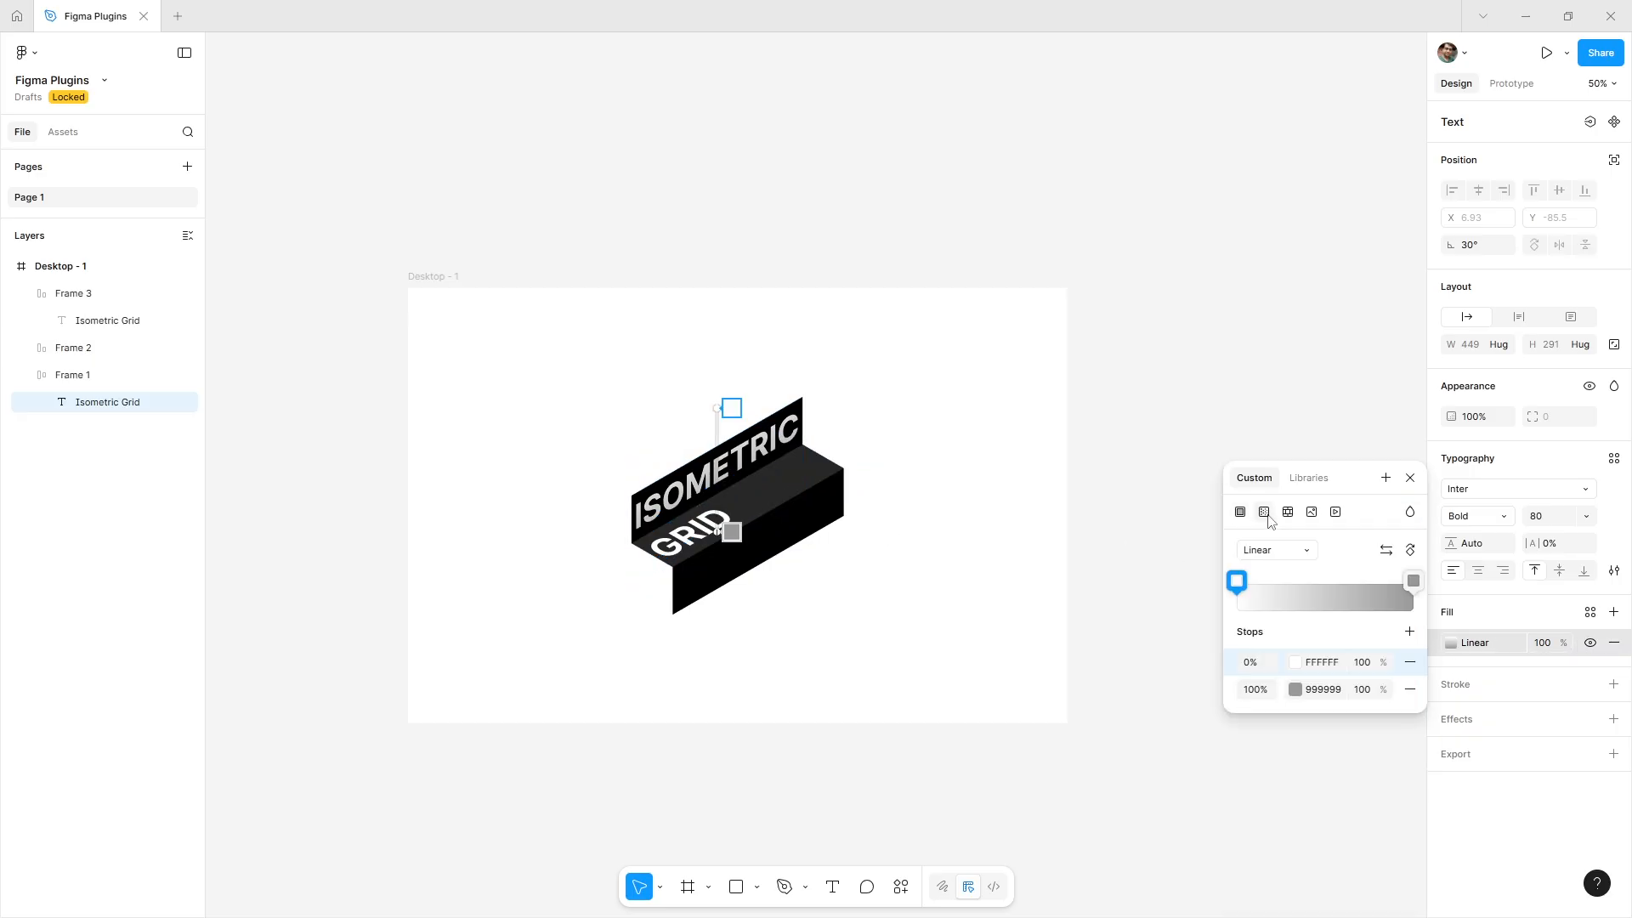
pyautogui.click(1411, 478)
pyautogui.click(1434, 650)
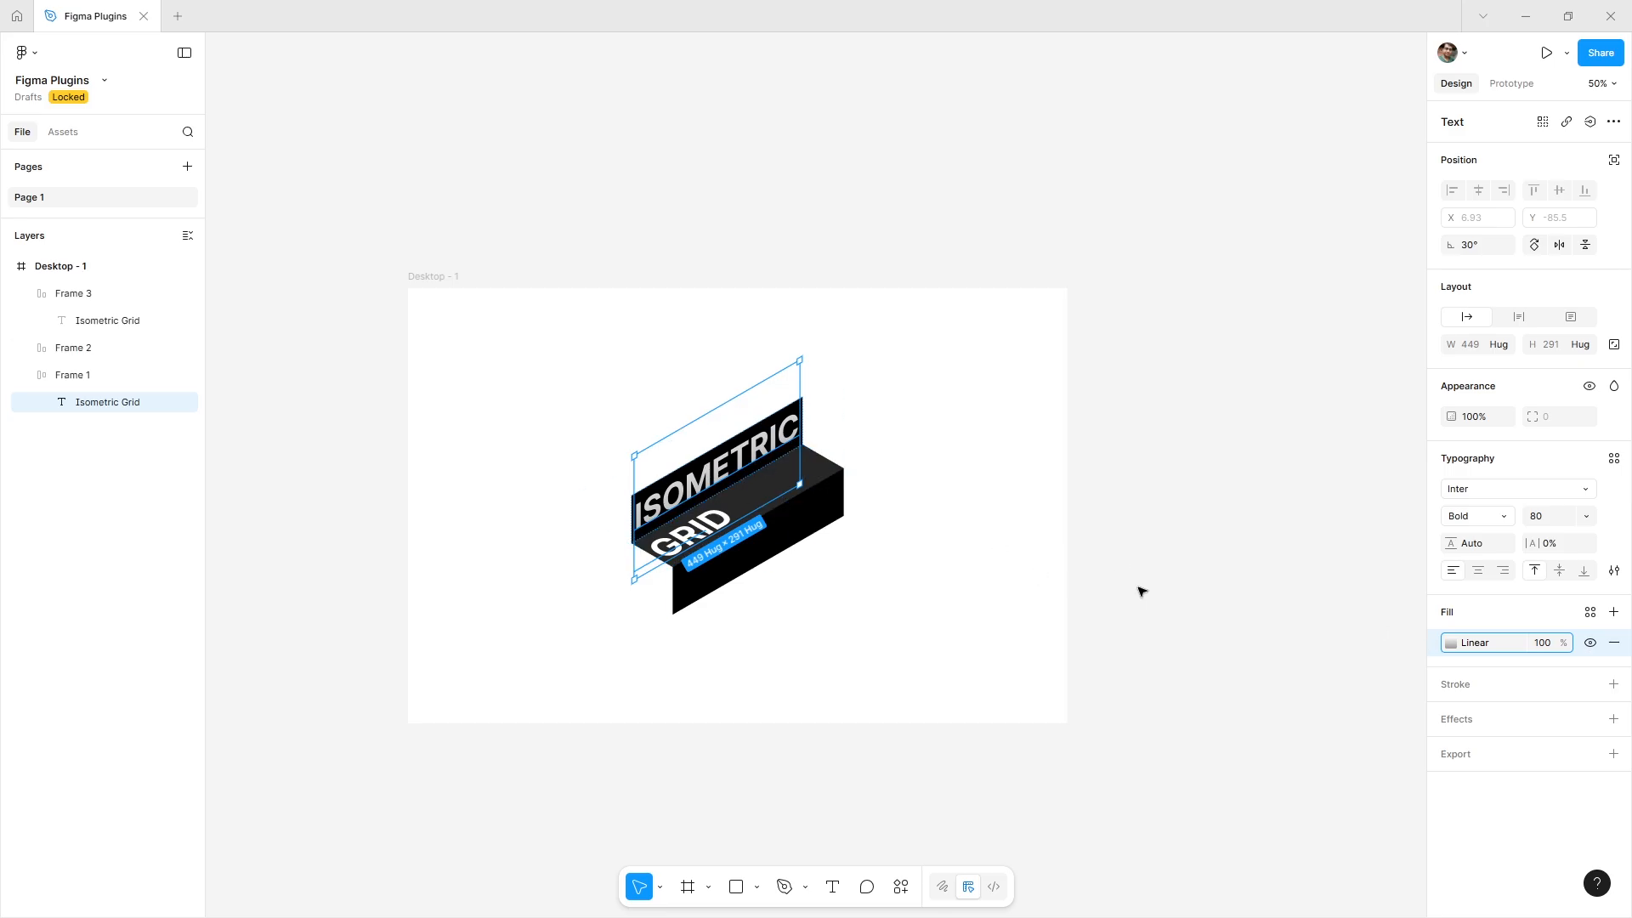
# Paste the gradient fill onto Frame 3's text.
pyautogui.click(829, 502)
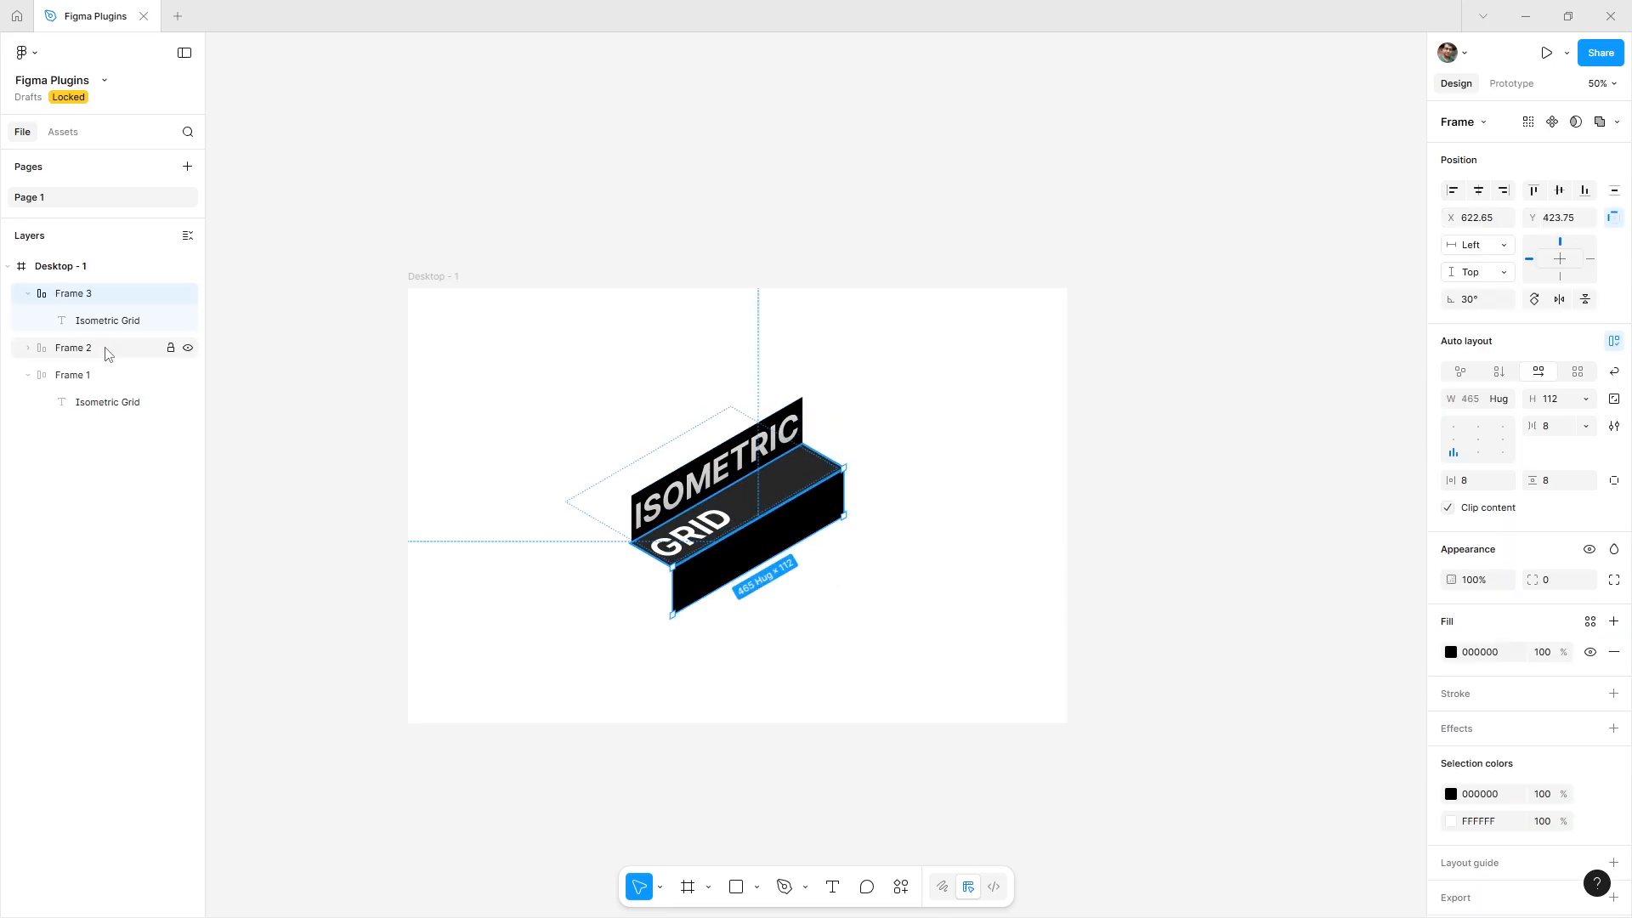
pyautogui.click(85, 320)
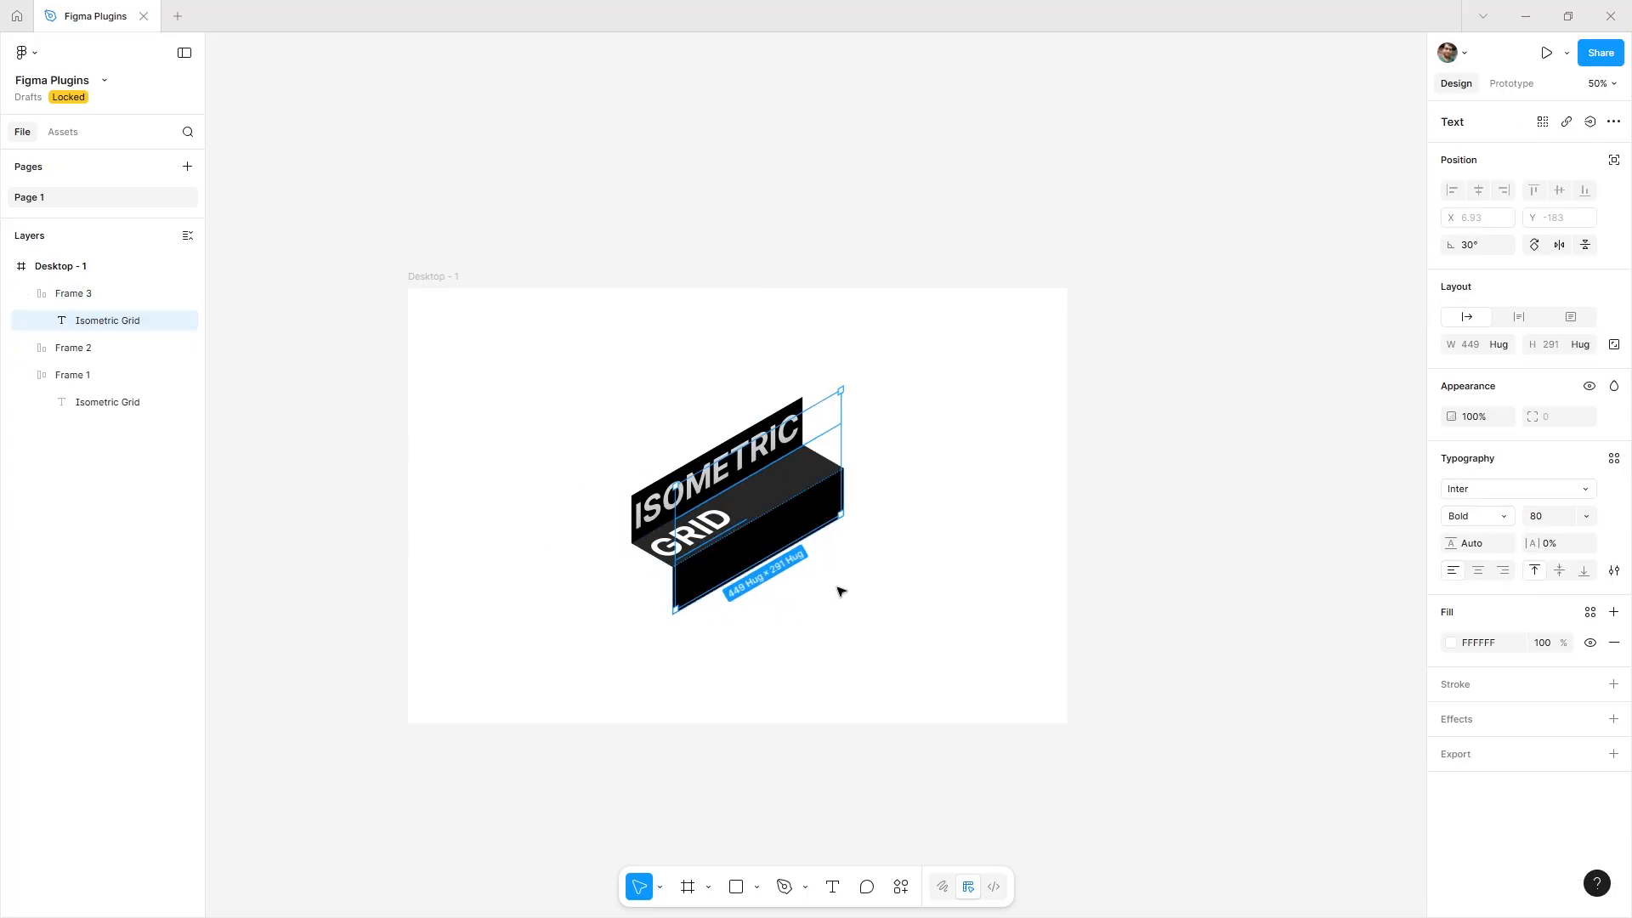
pyautogui.hotkey('ctrl', 'alt', 'v')
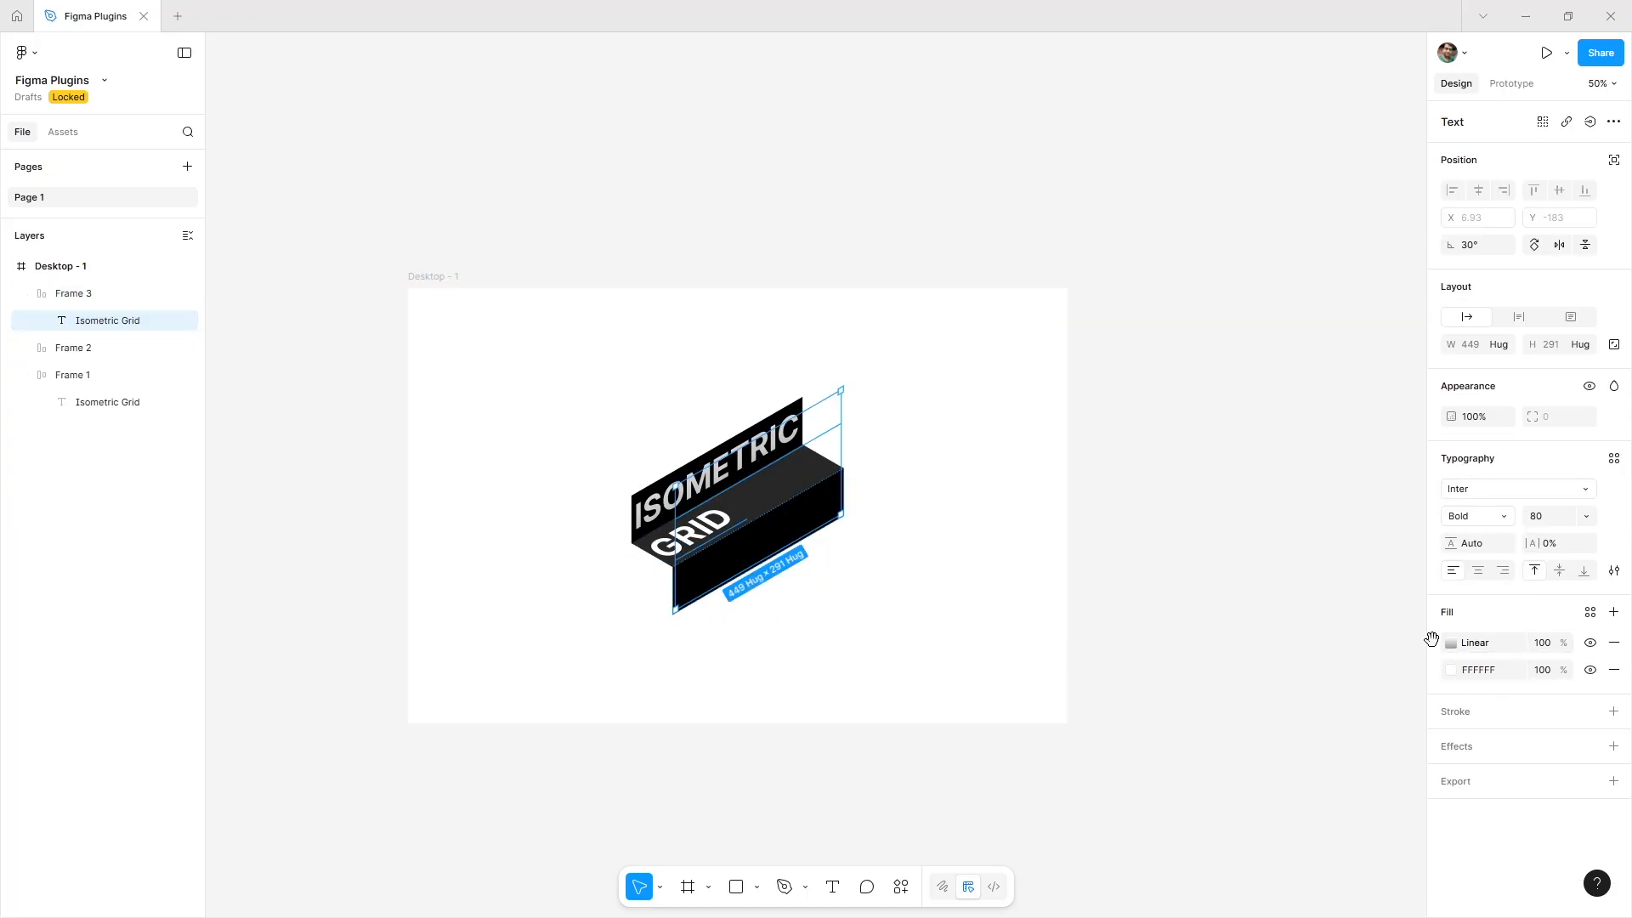
pyautogui.click(1291, 650)
# Duplicate Desktop - 1 into a second desktop placed below it.
pyautogui.hotkey('ctrl', '-')
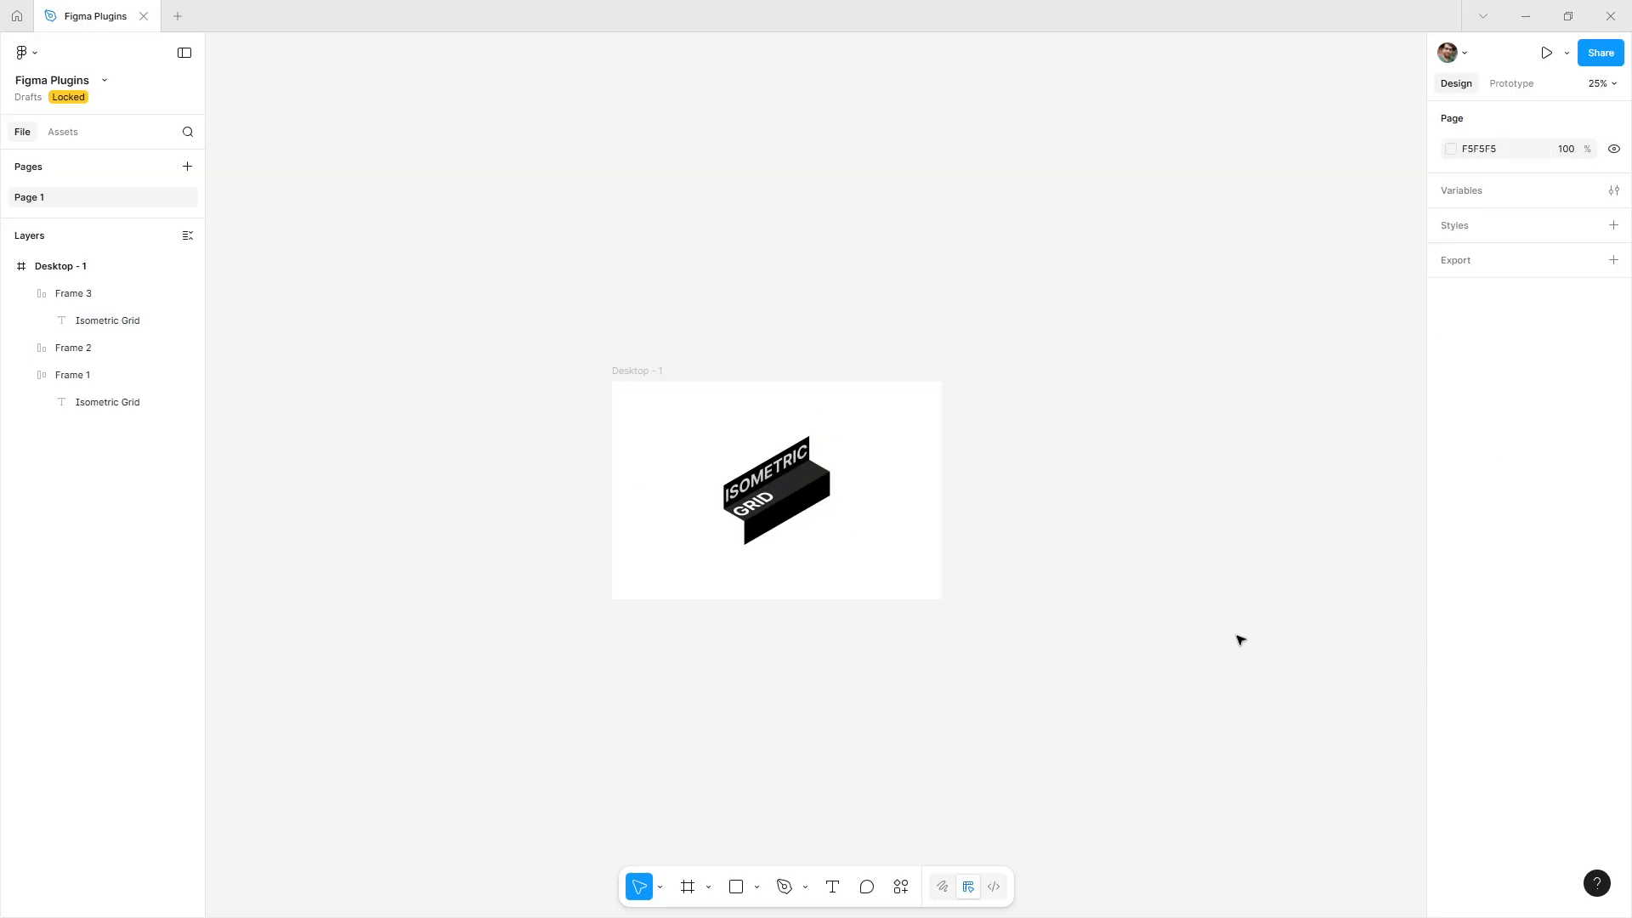
pyautogui.moveTo(1022, 688); pyautogui.dragTo(1019, 639)
pyautogui.scroll(3, 762, 481)
pyautogui.scroll(-2, 776, 411)
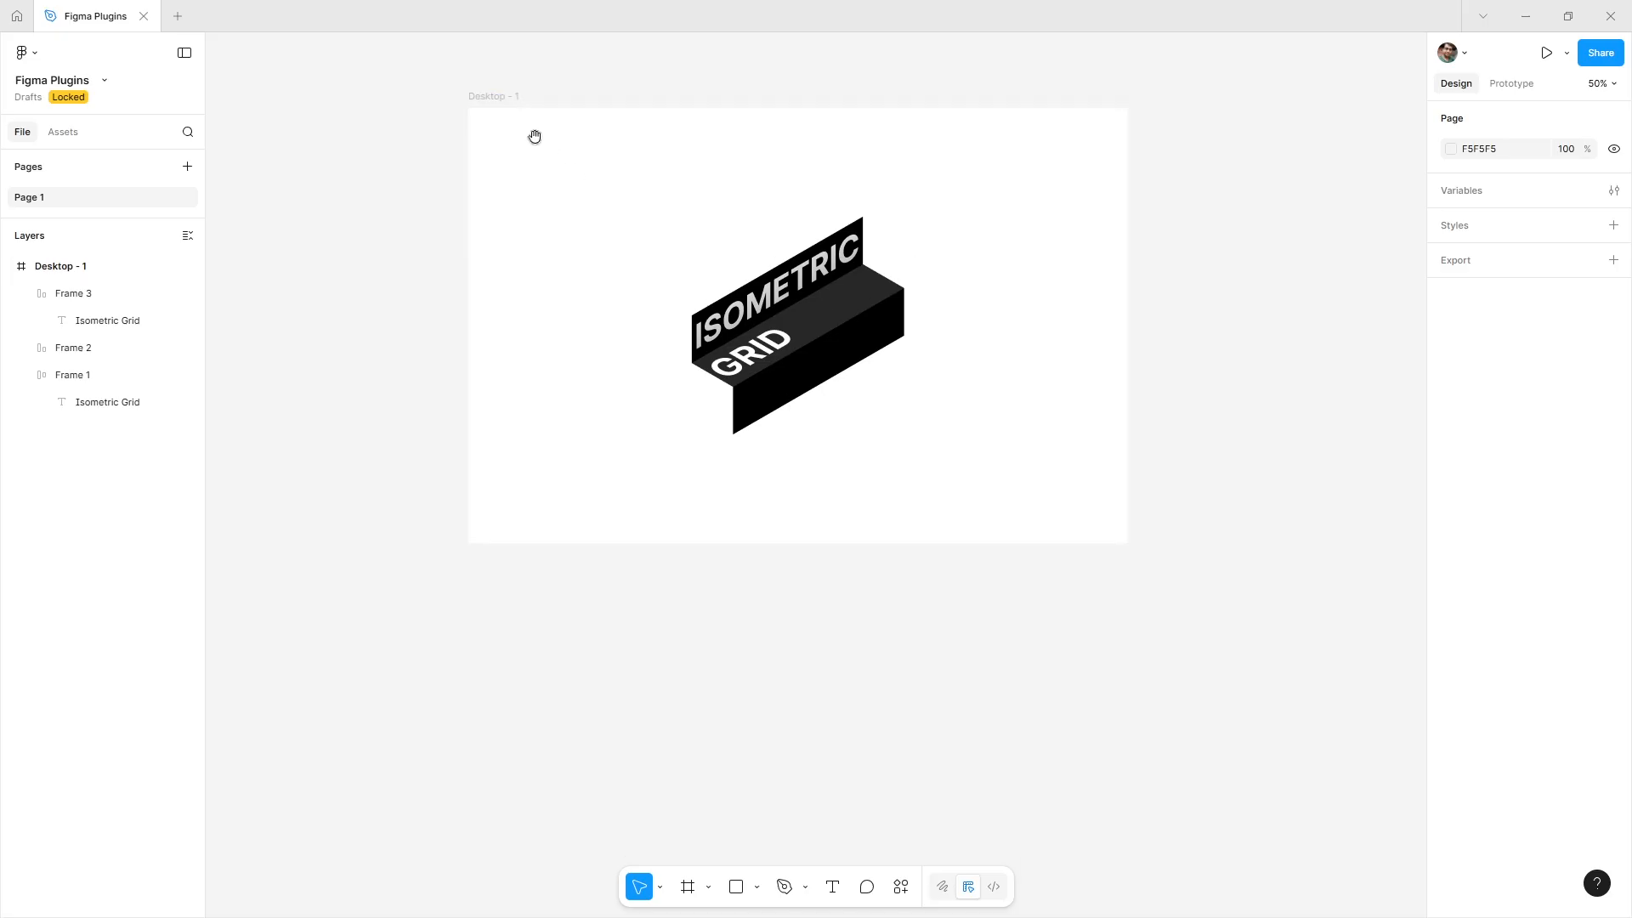
pyautogui.scroll(-1, 532, 132)
pyautogui.click(473, 67)
pyautogui.moveTo(474, 68); pyautogui.dragTo(499, 528)
# Wrap the three frames on Desktop - 1 in a new frame.
pyautogui.click(671, 300)
pyautogui.moveTo(600, 129); pyautogui.dragTo(952, 435)
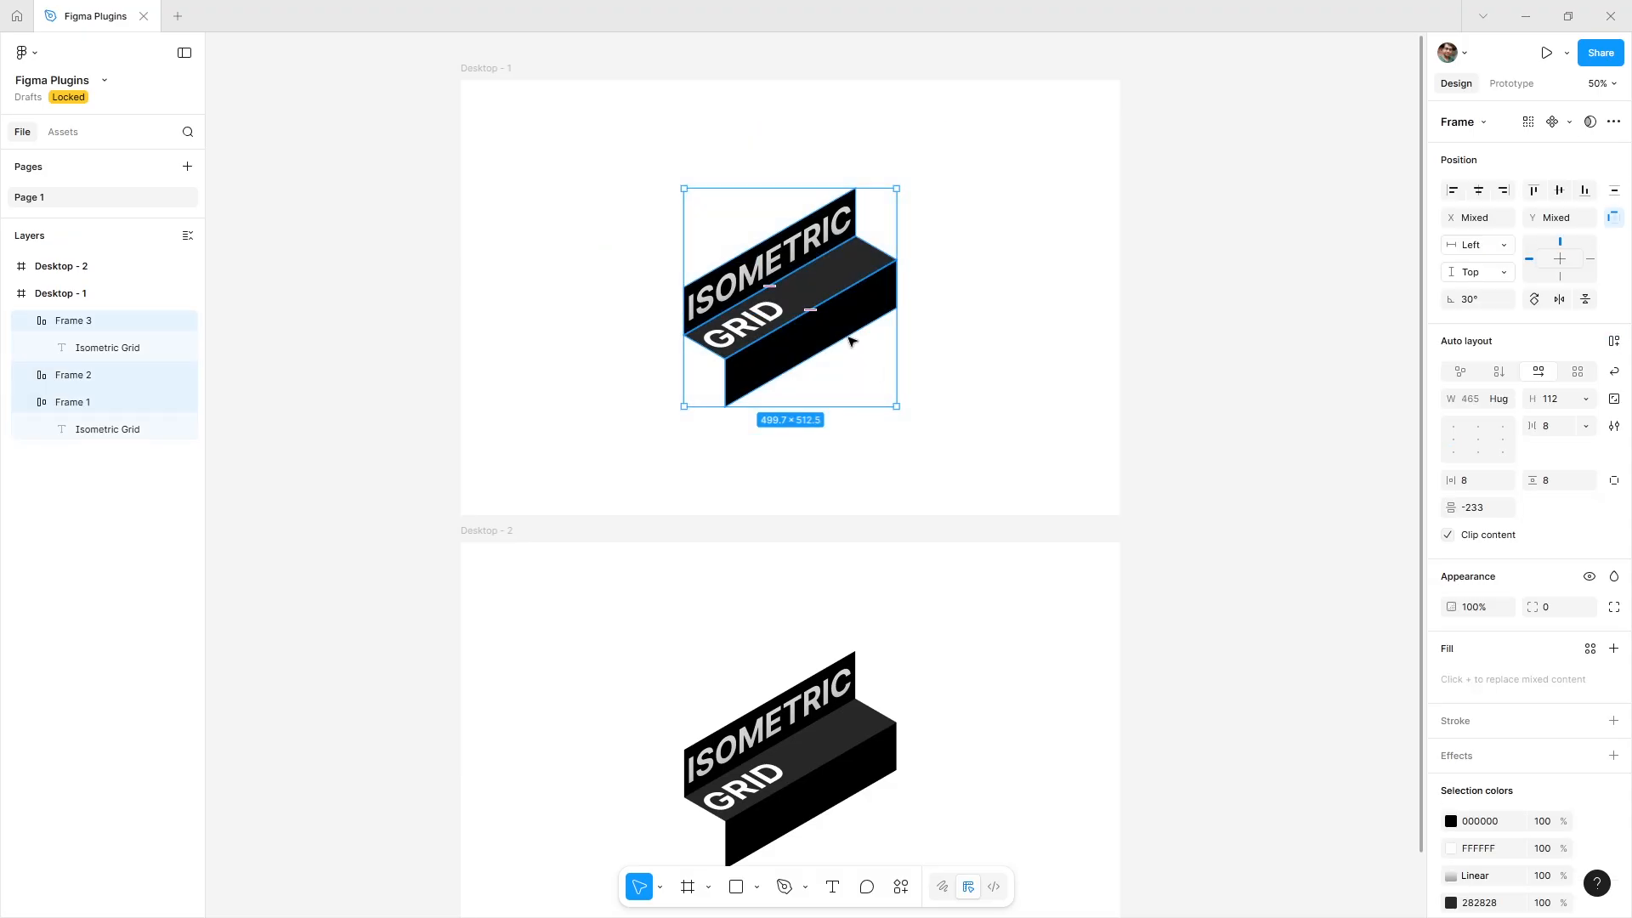
pyautogui.rightClick(840, 300)
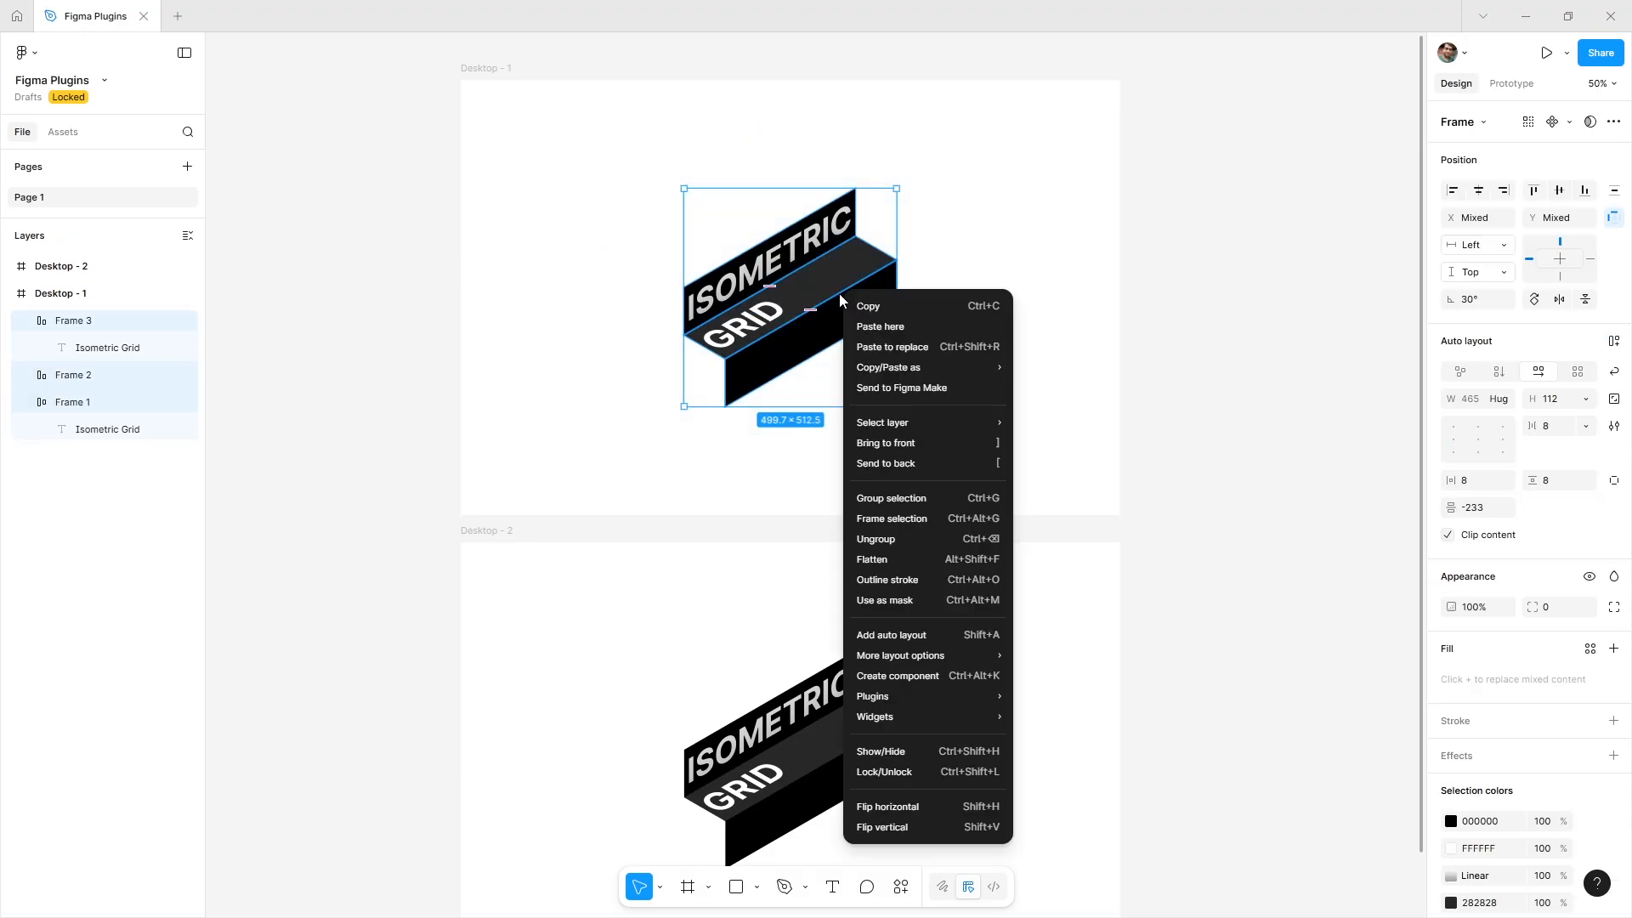
pyautogui.click(942, 520)
# Wrap the three frames on Desktop - 2 in a new frame.
pyautogui.click(546, 620)
pyautogui.moveTo(571, 610); pyautogui.dragTo(966, 888)
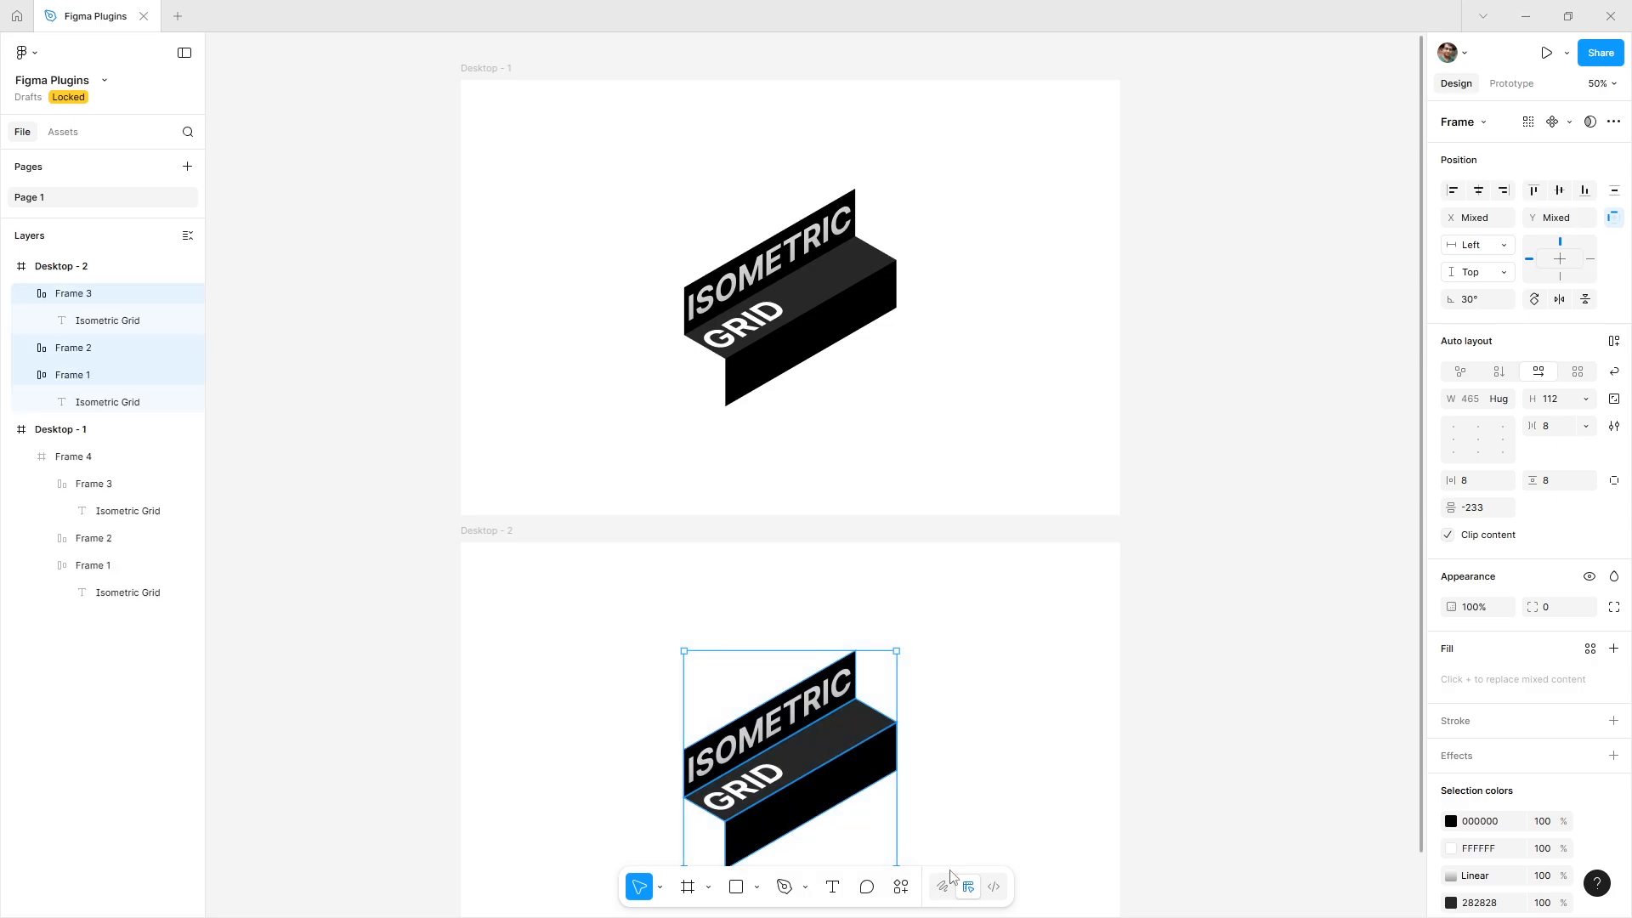
pyautogui.rightClick(854, 762)
pyautogui.click(907, 537)
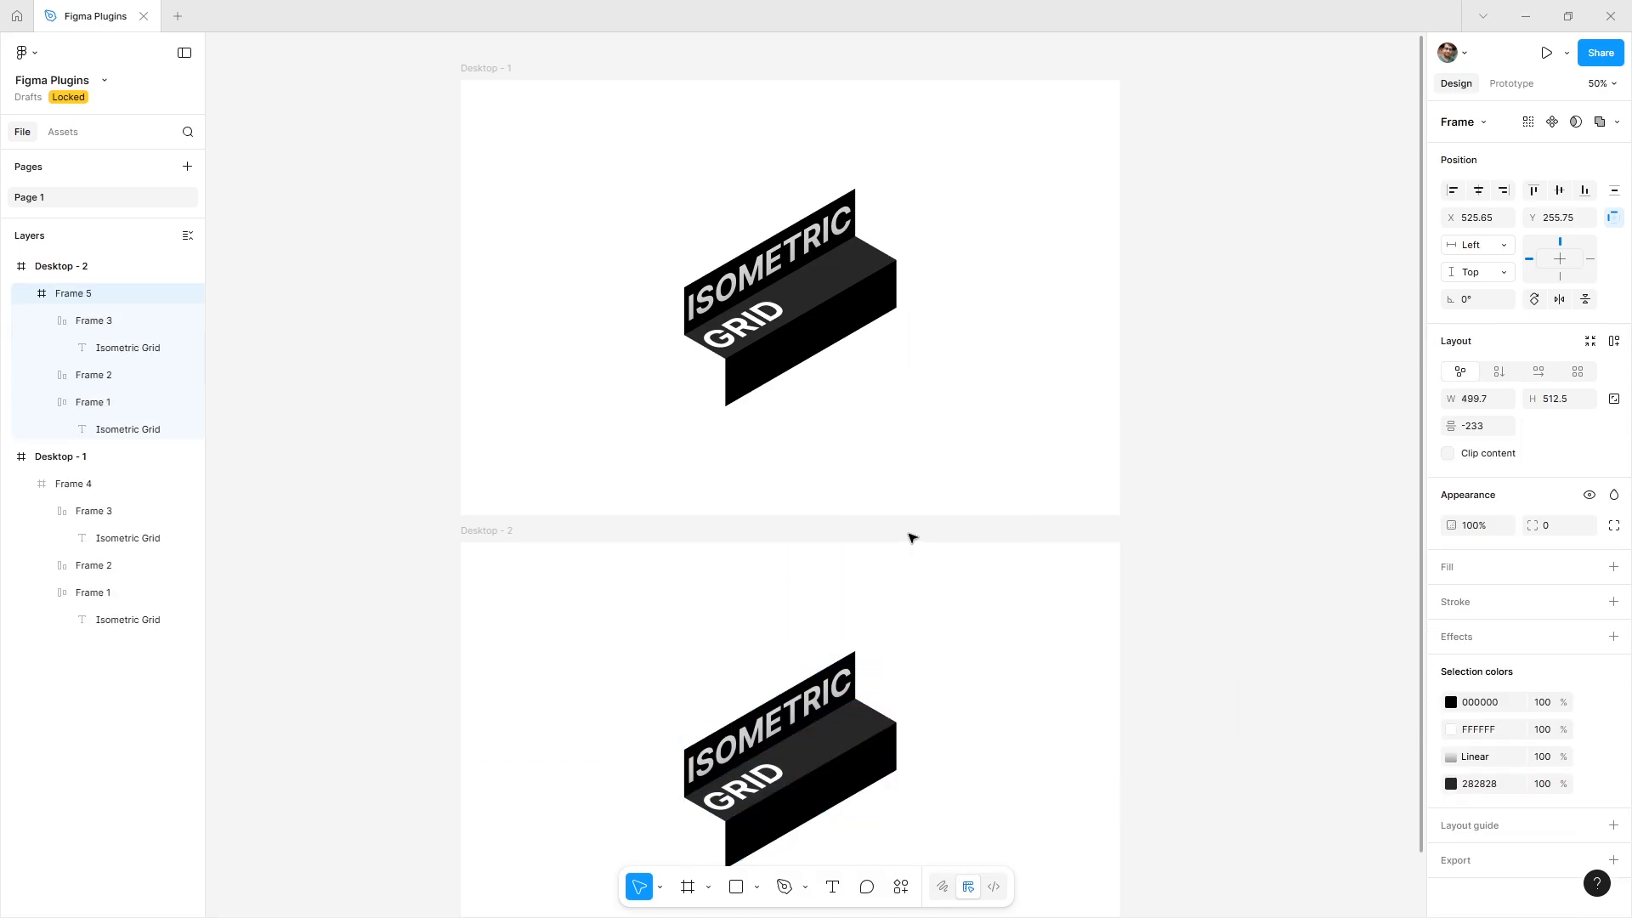
# Create a prototype connection from Frame 4 on Desktop - 1 to Desktop - 2.
pyautogui.click(859, 300)
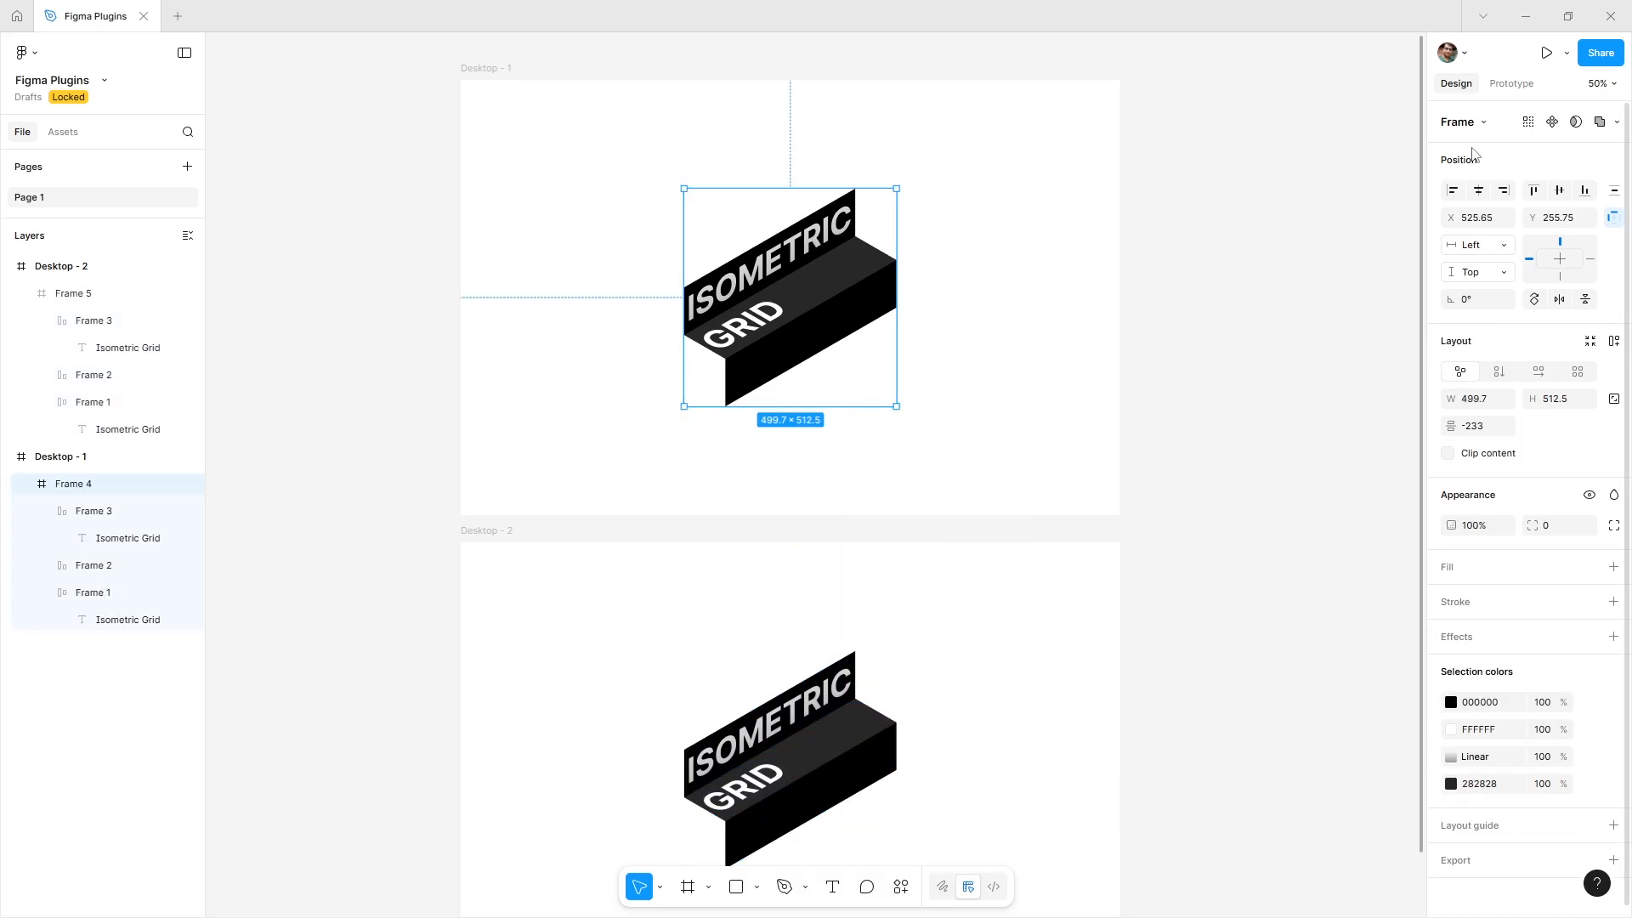
pyautogui.click(1511, 83)
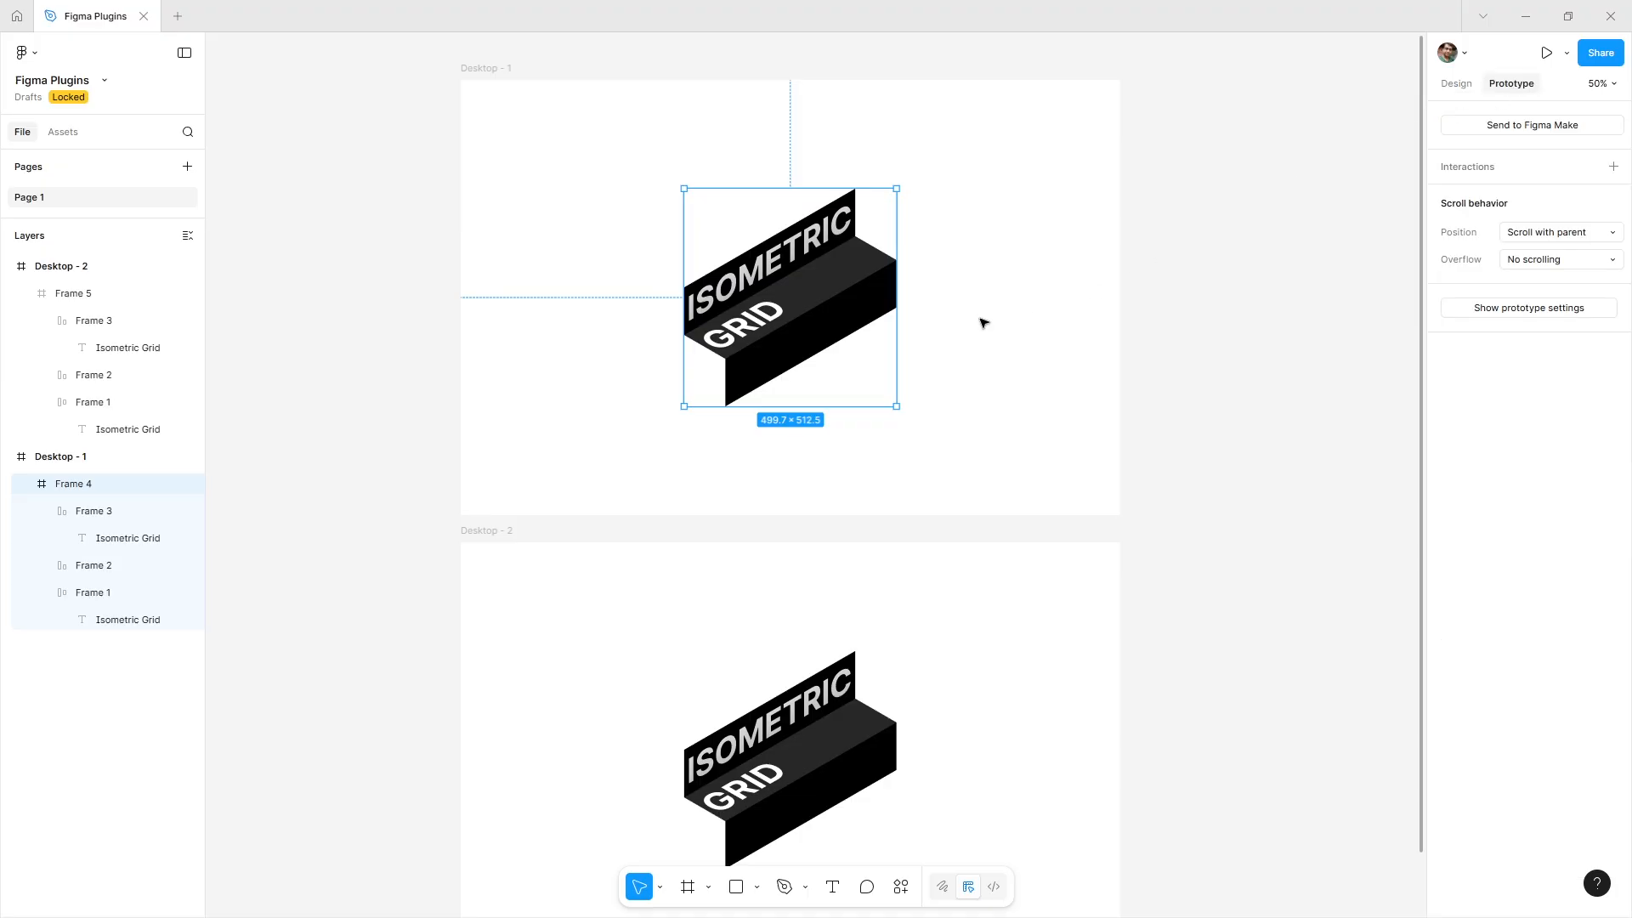
pyautogui.click(887, 478)
pyautogui.click(866, 359)
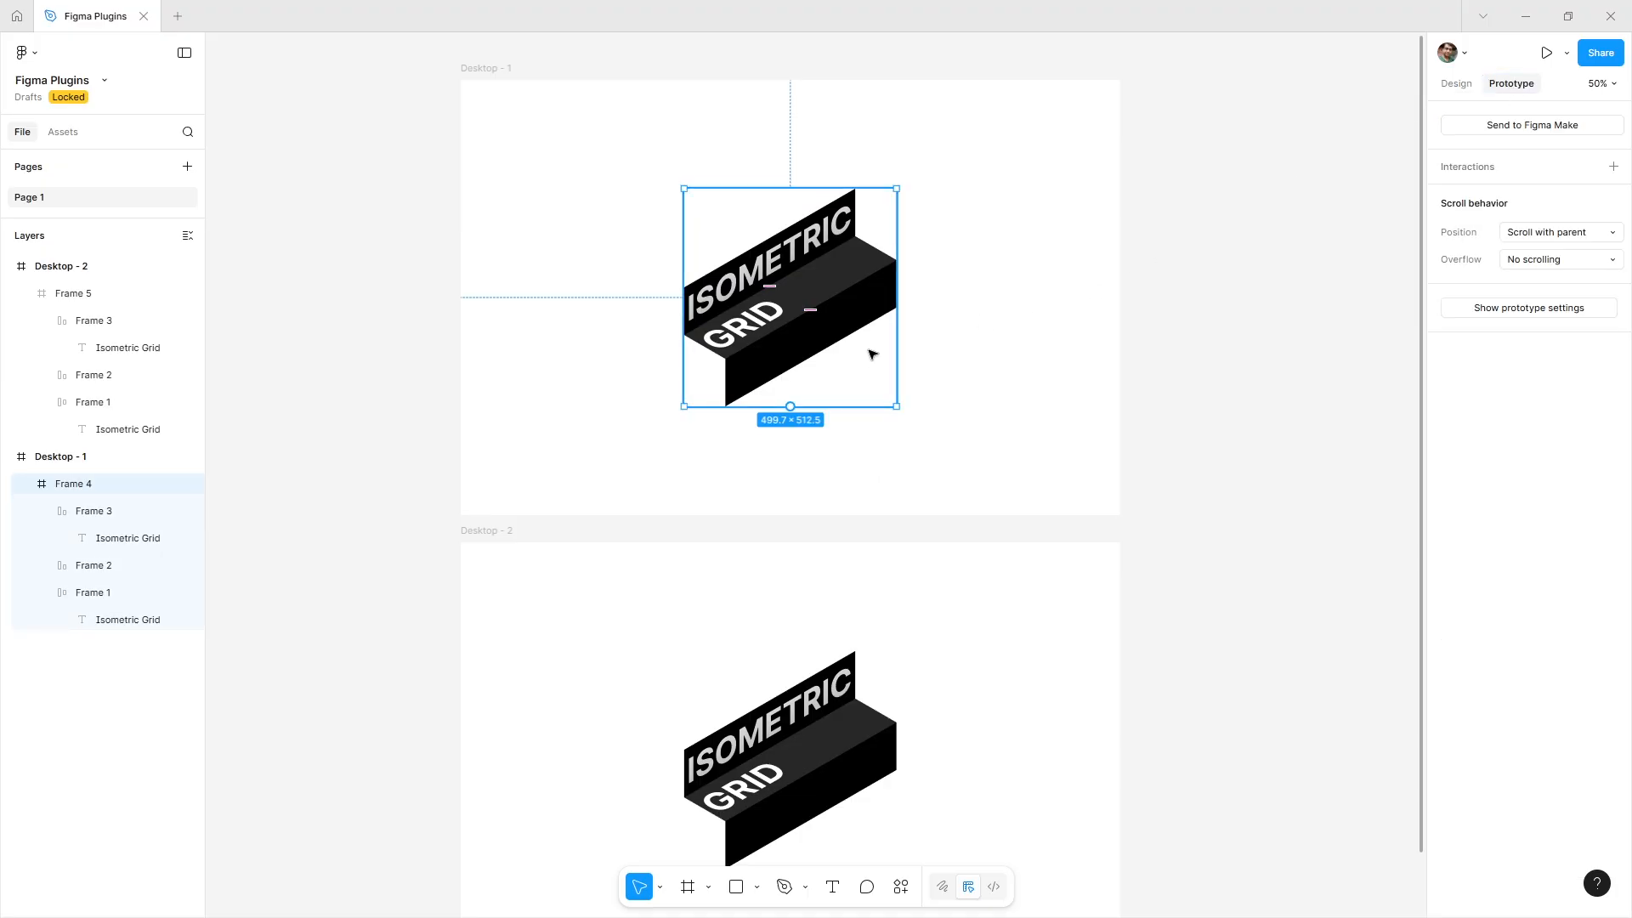
pyautogui.moveTo(790, 407); pyautogui.dragTo(812, 561)
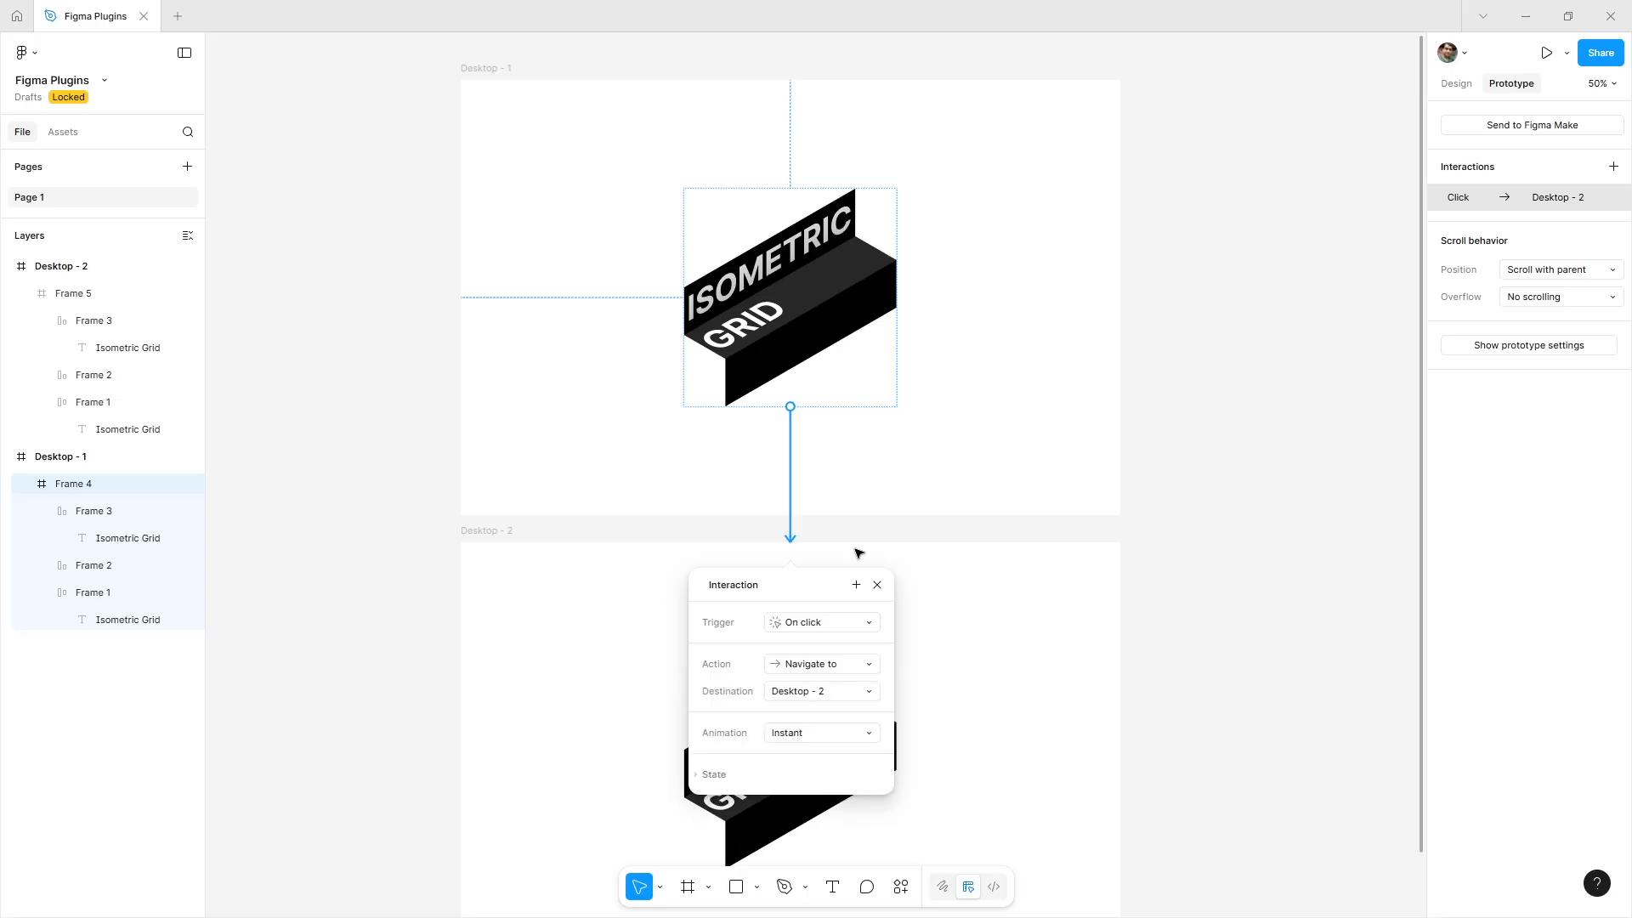
# Set the interaction to trigger While hovering with Smart animate and a 500 ms duration.
pyautogui.click(812, 623)
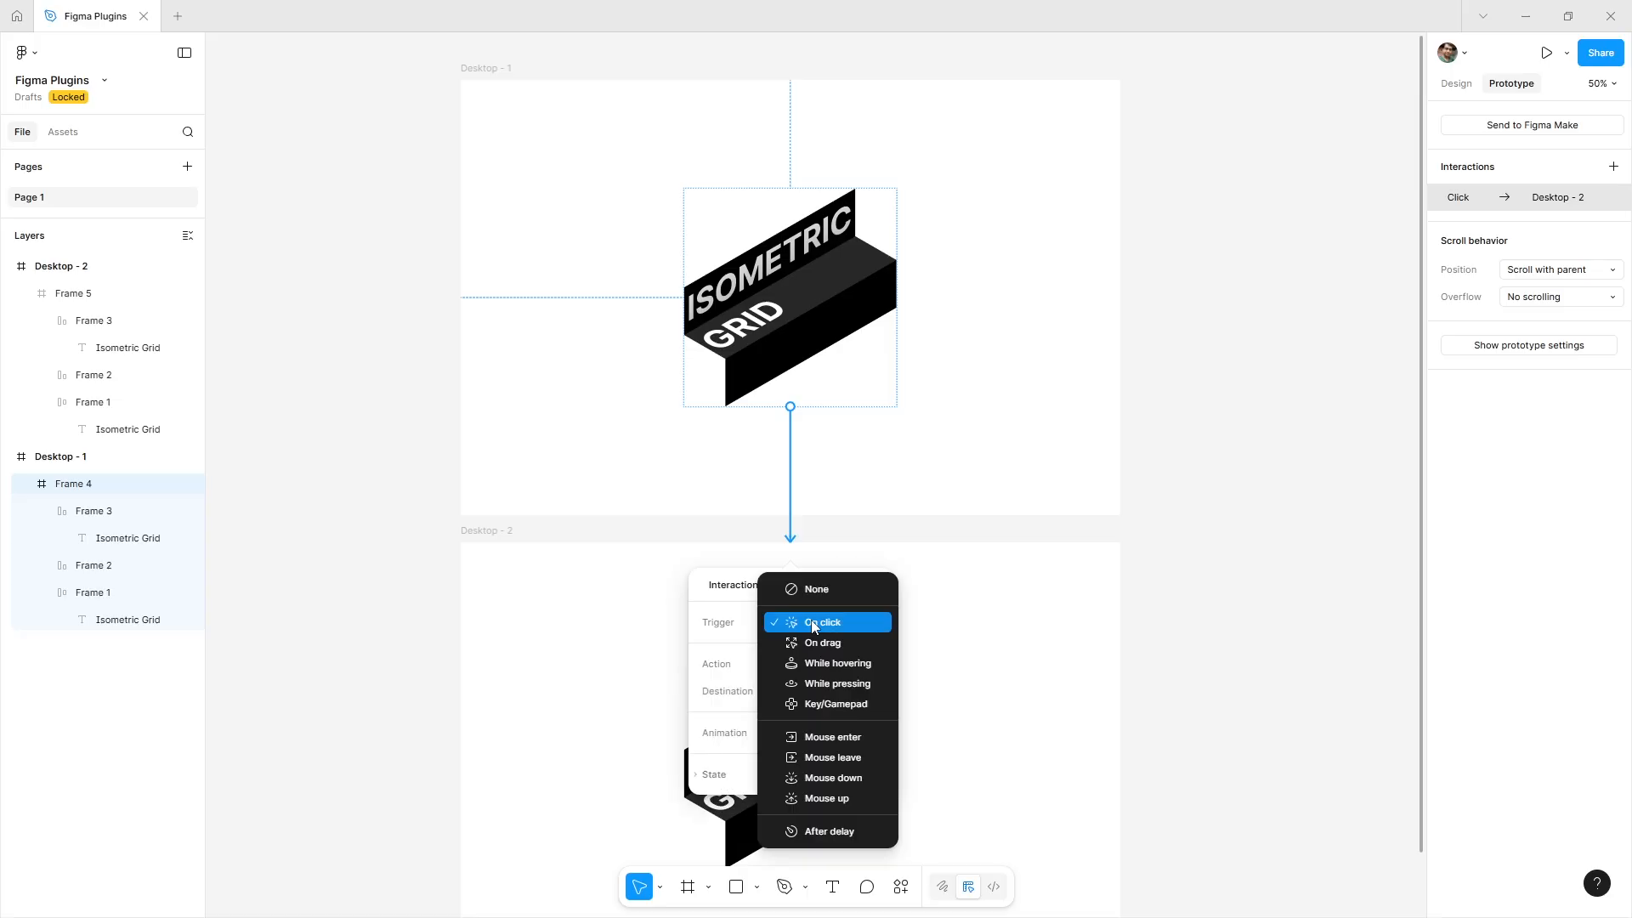
pyautogui.click(837, 664)
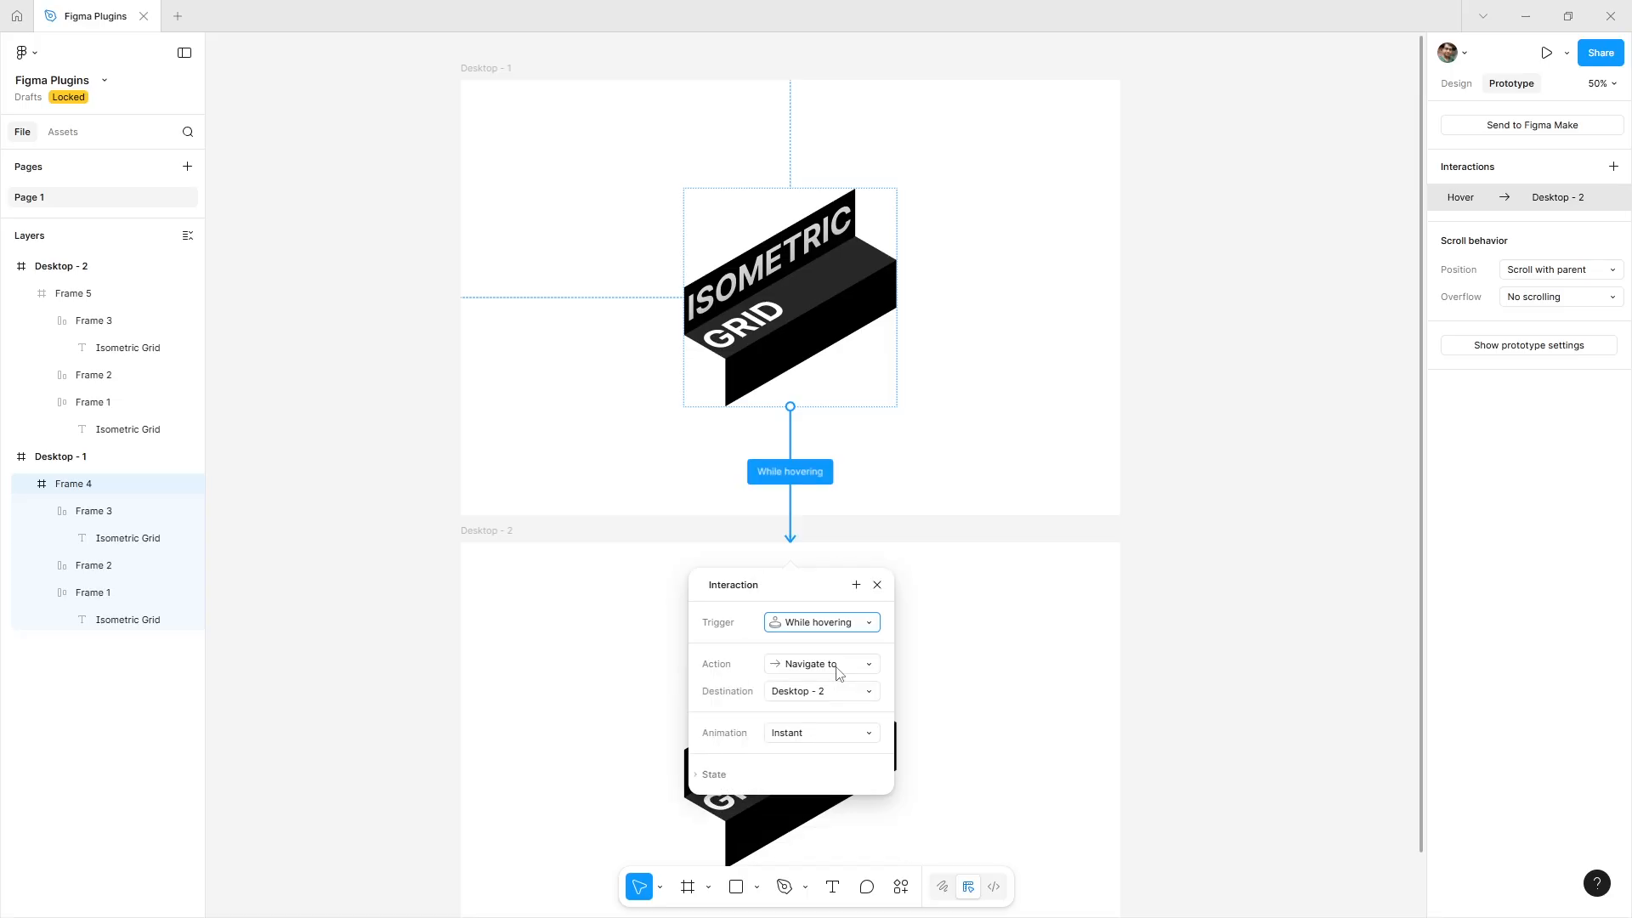
pyautogui.click(833, 742)
pyautogui.click(829, 774)
pyautogui.click(816, 789)
pyautogui.write('500')
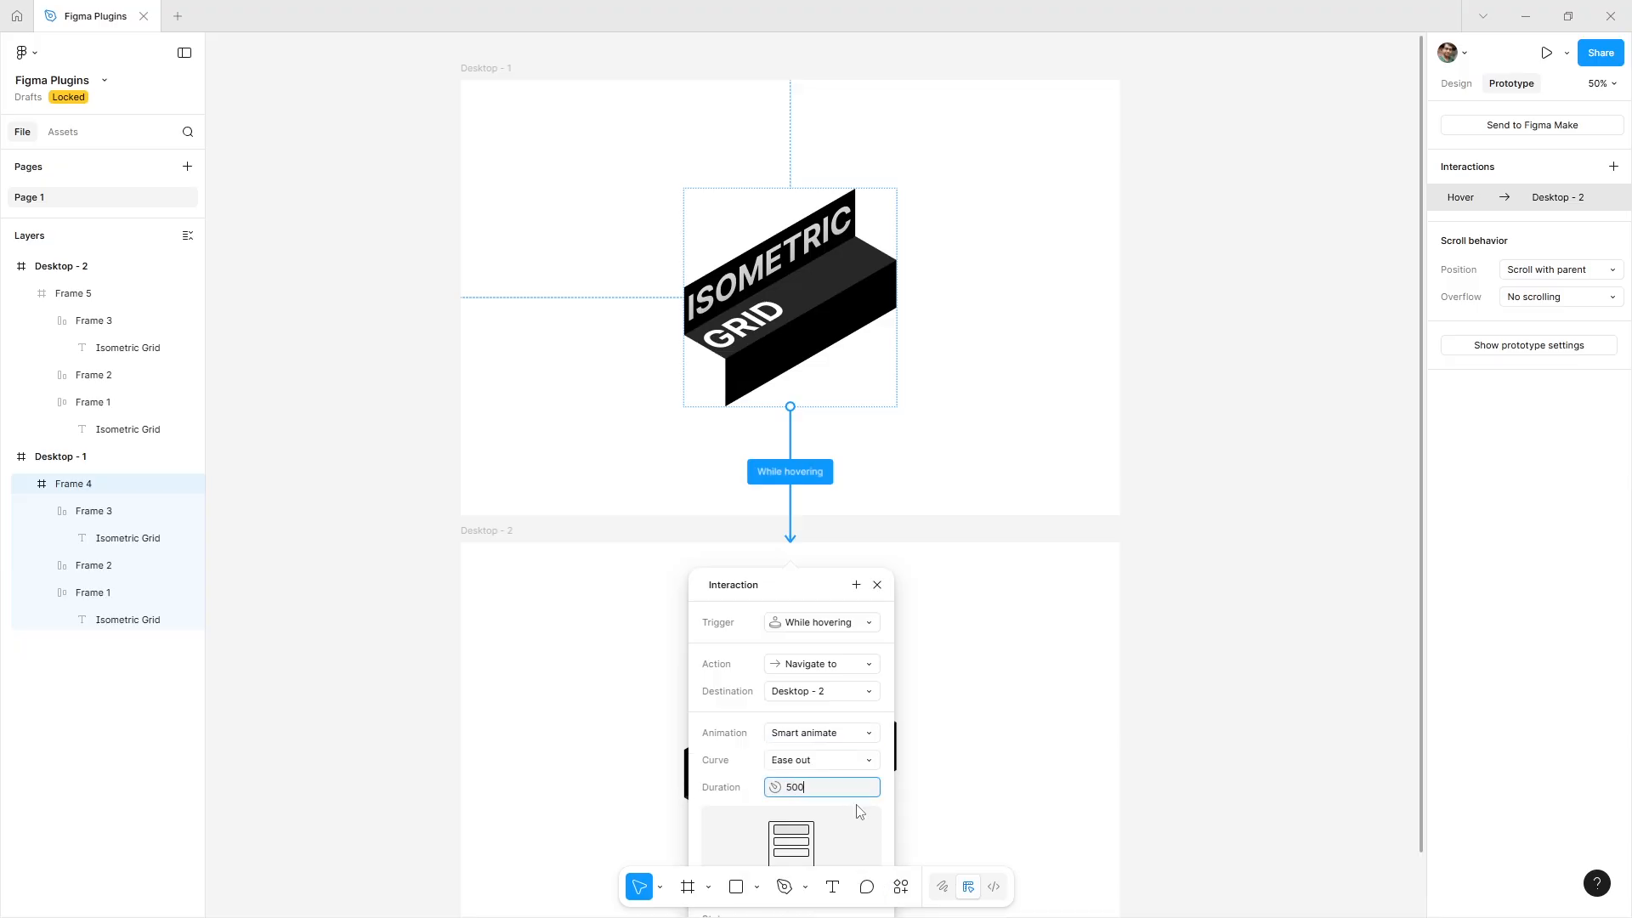
pyautogui.press('Return')
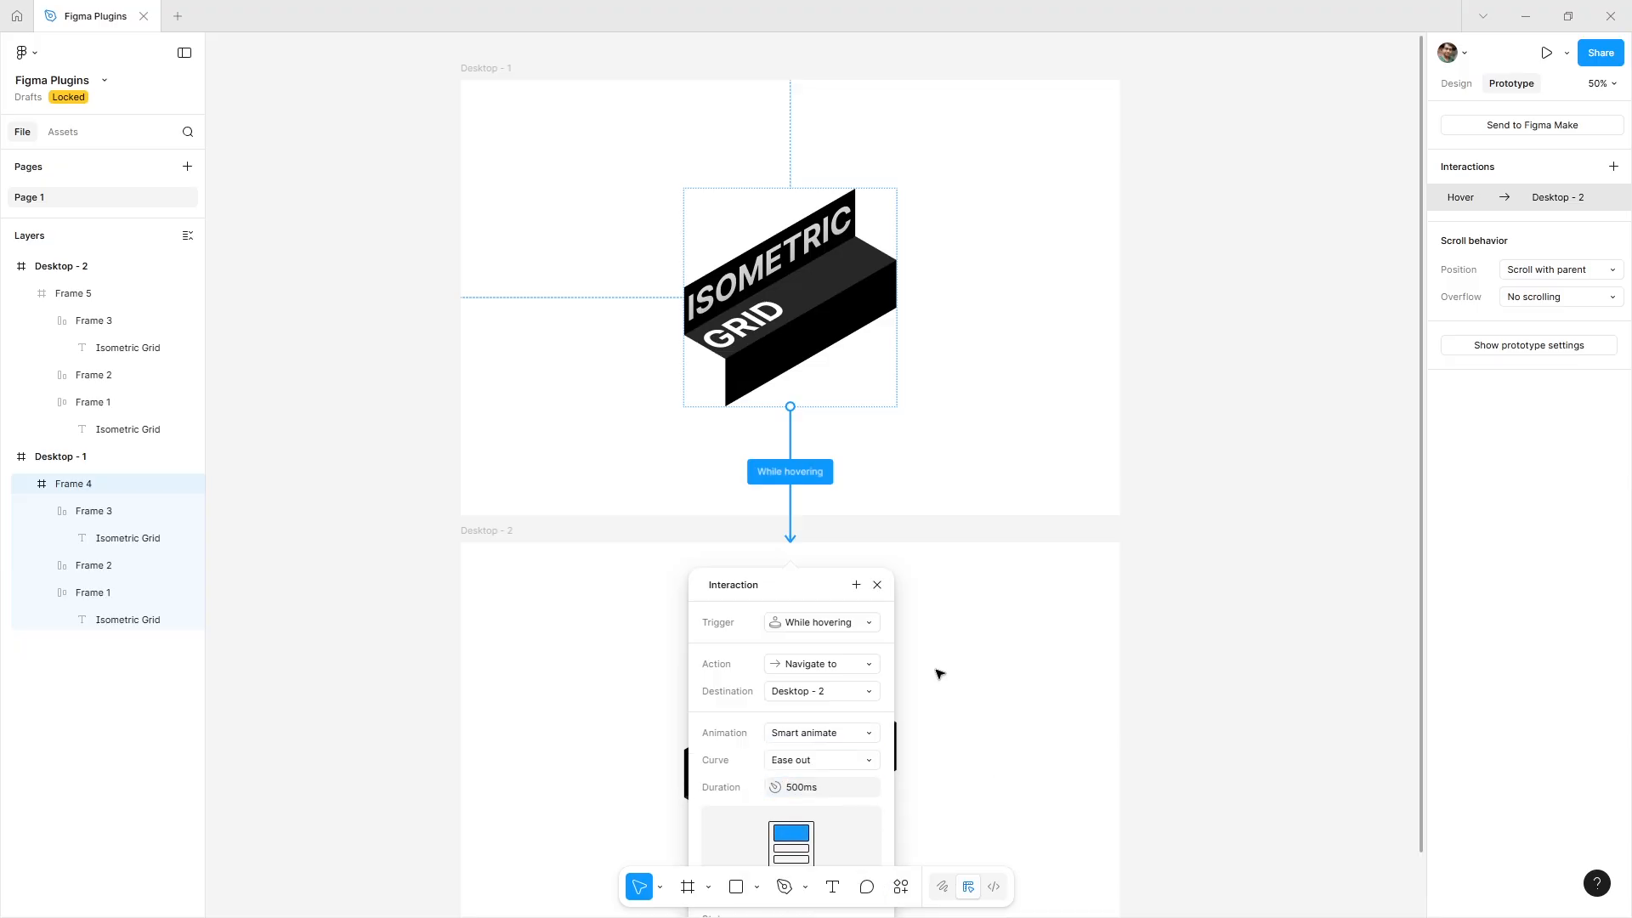
pyautogui.click(877, 585)
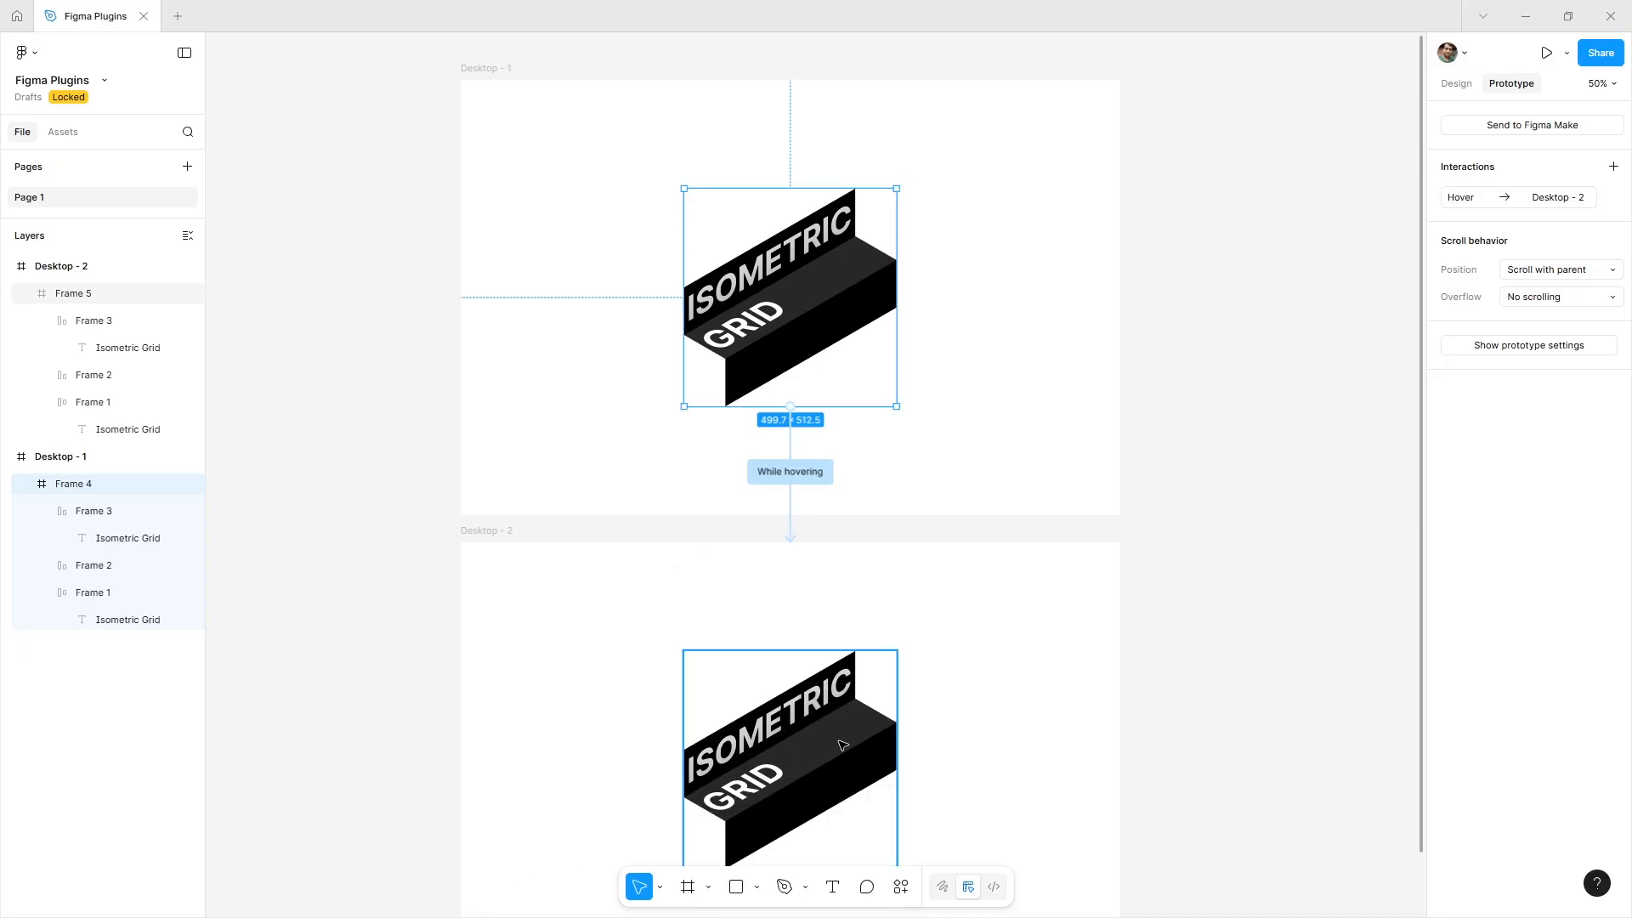
# On Desktop - 2, align Frame 1's content to the top left.
pyautogui.moveTo(757, 809); pyautogui.dragTo(786, 575)
pyautogui.scroll(1, 801, 574)
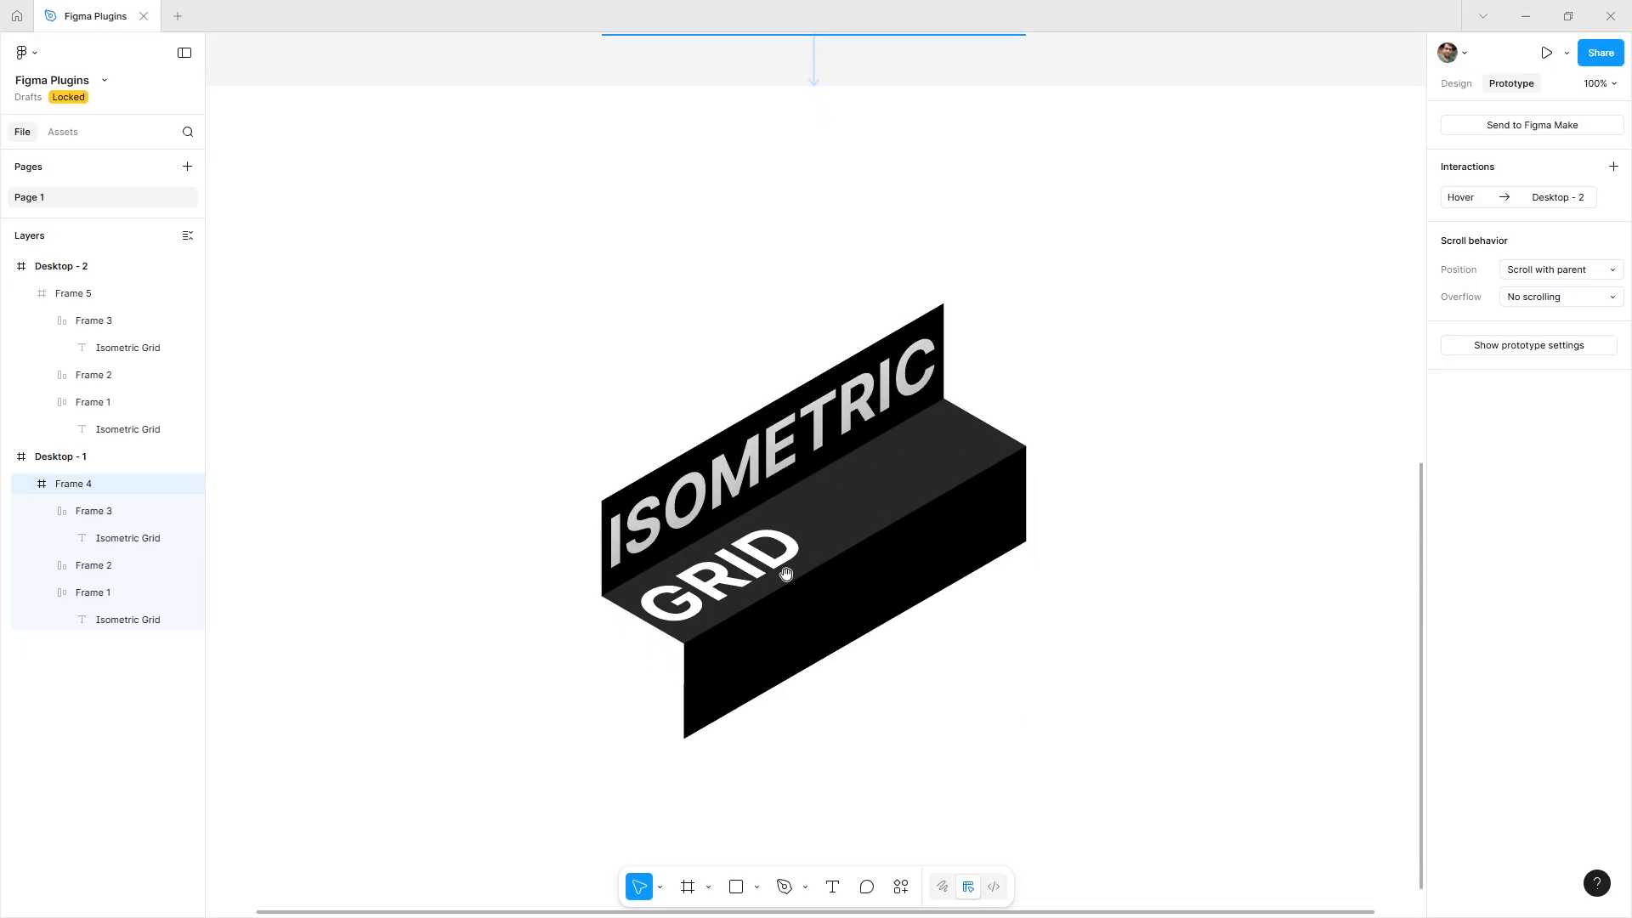
pyautogui.click(757, 474)
pyautogui.click(757, 474)
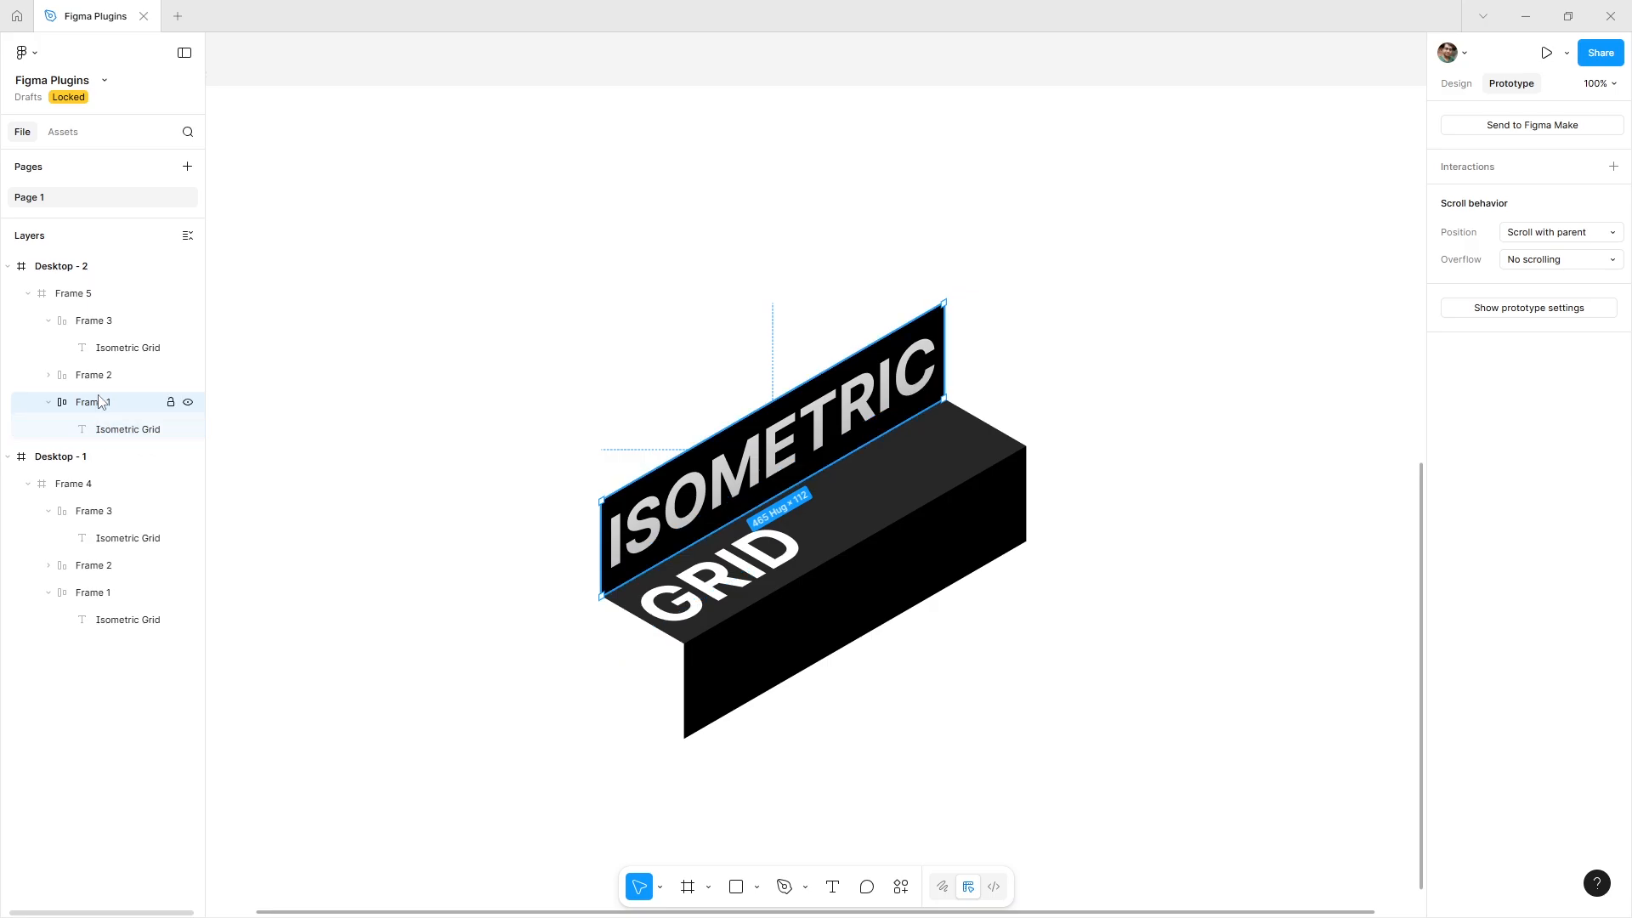
pyautogui.click(1472, 90)
pyautogui.click(1454, 440)
pyautogui.click(1460, 452)
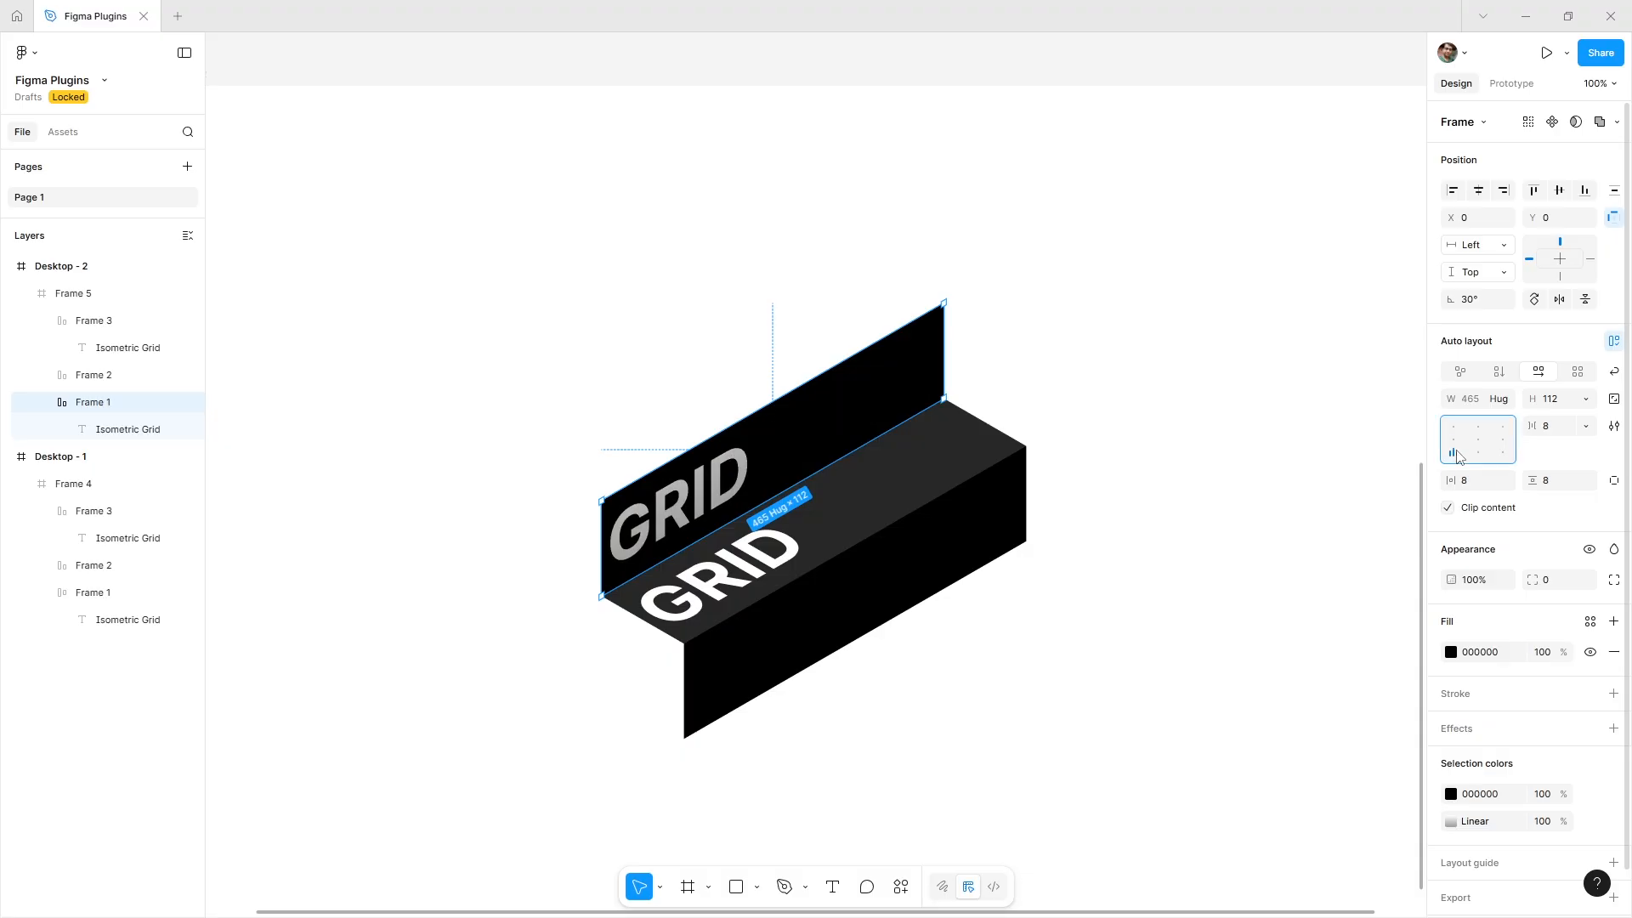
pyautogui.click(1455, 428)
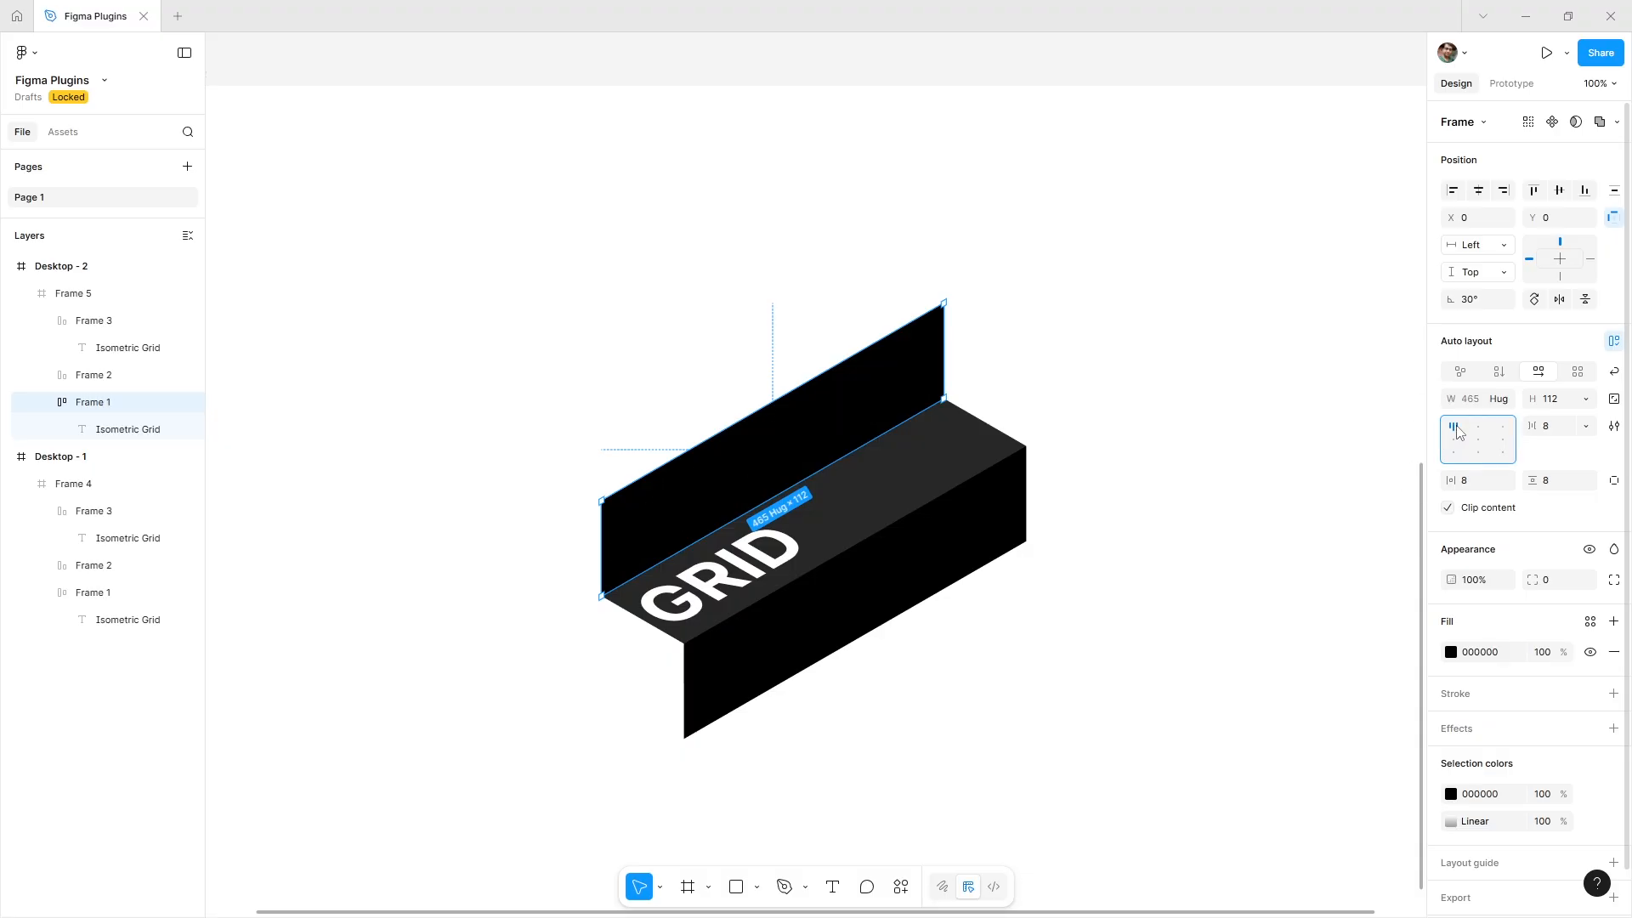
# Align the content of Frame 2 and Frame 3 on Desktop - 2 to the left centre.
pyautogui.click(938, 466)
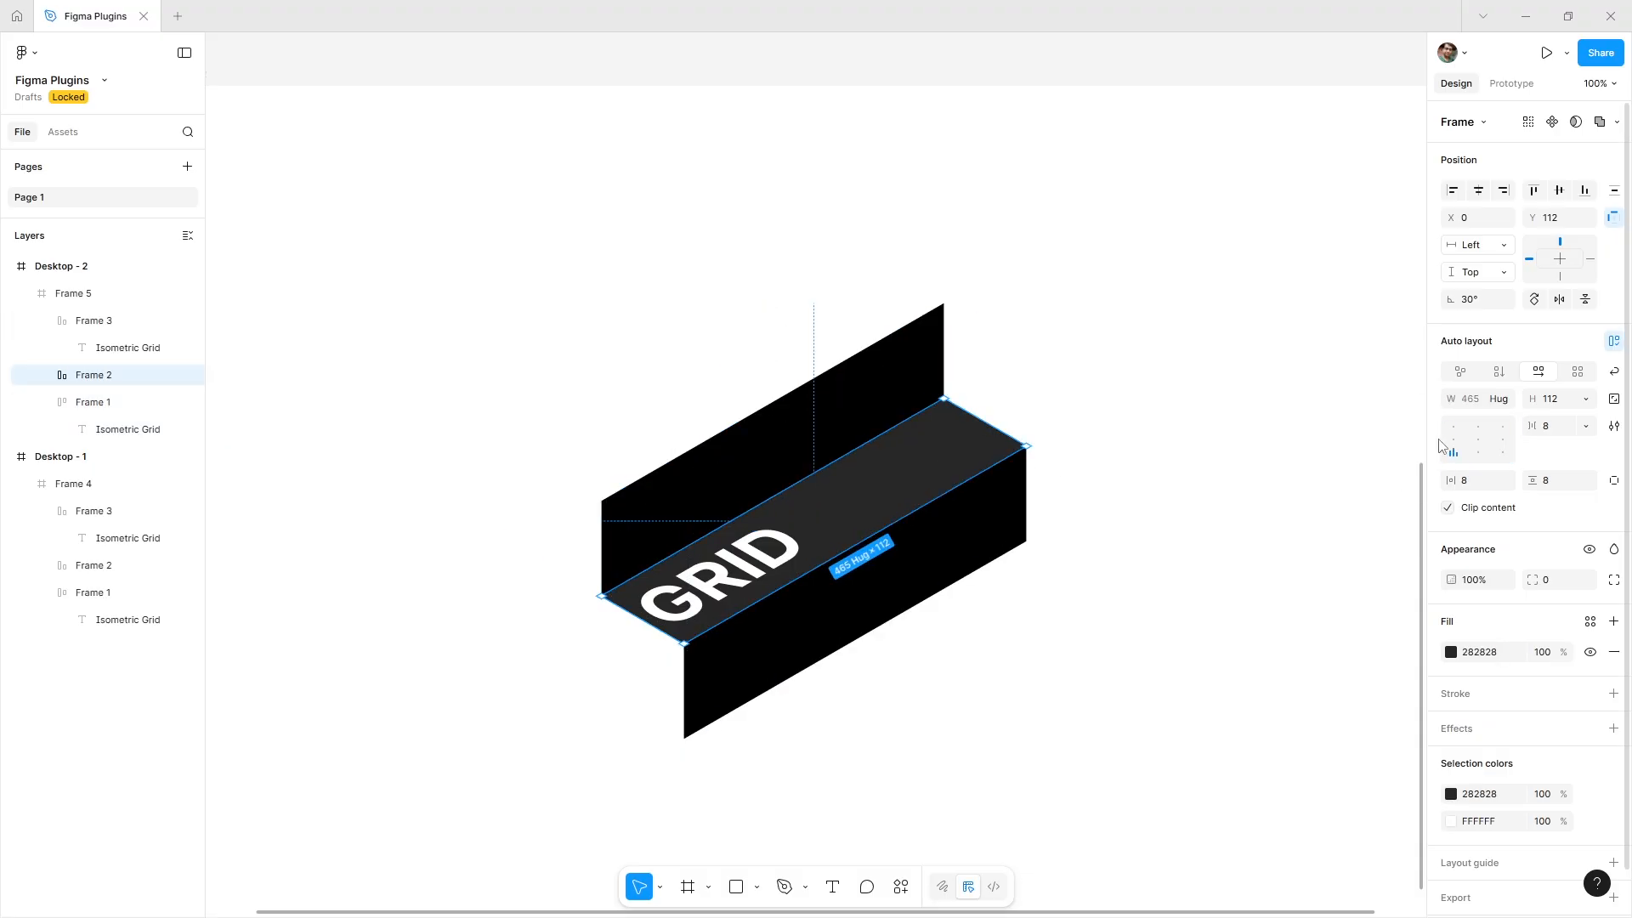
pyautogui.click(1452, 443)
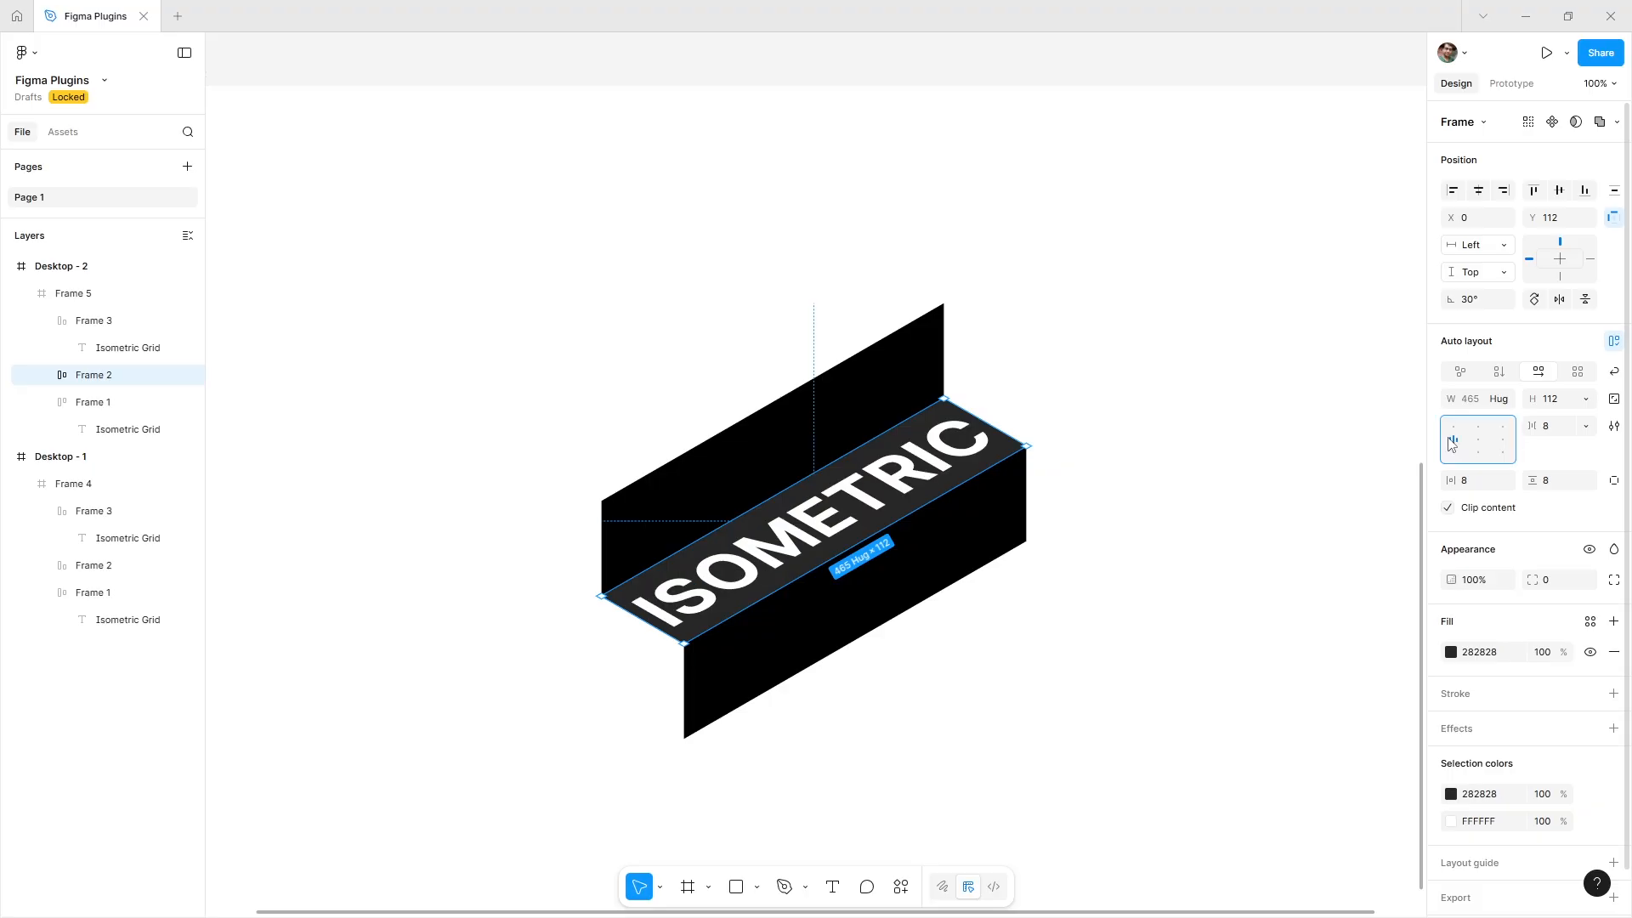
pyautogui.click(950, 533)
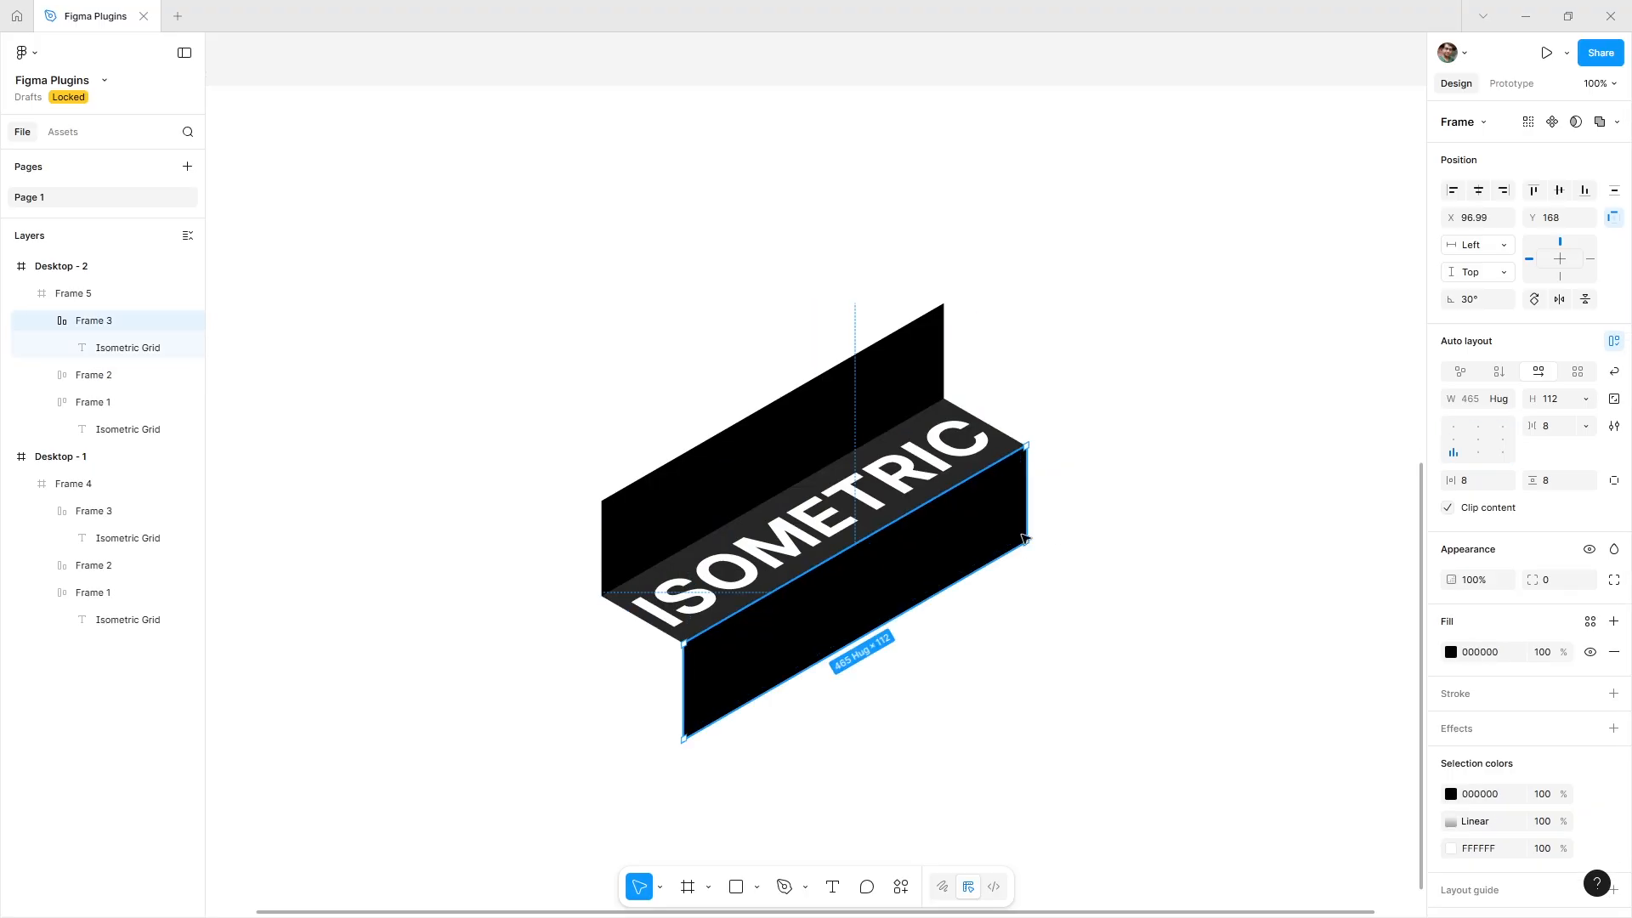
pyautogui.click(1454, 427)
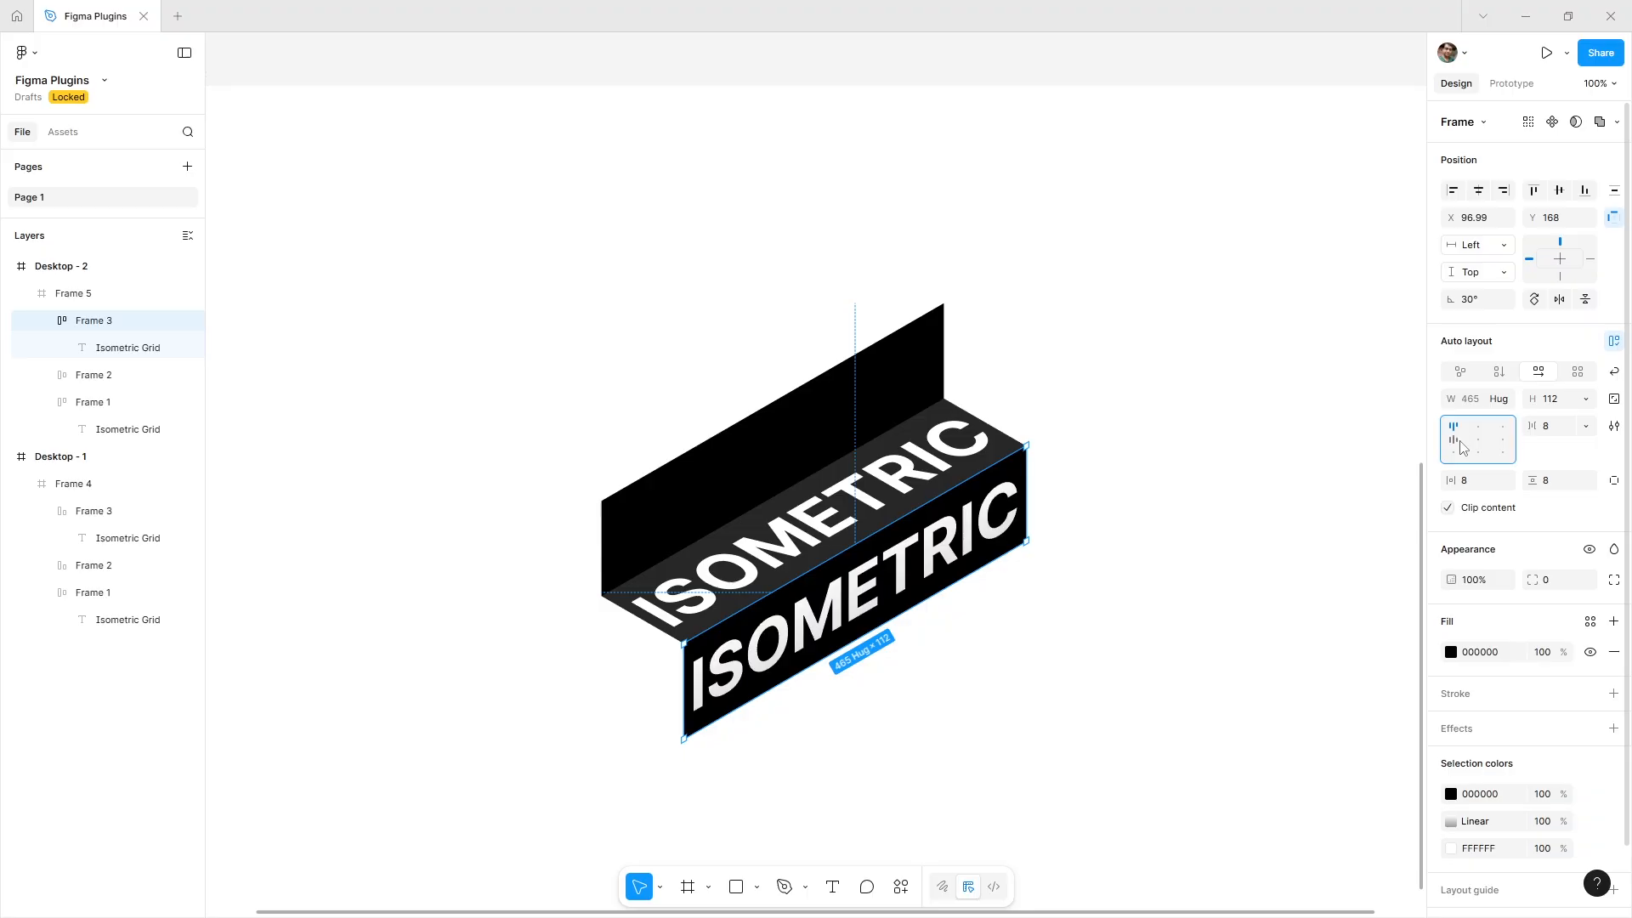
pyautogui.click(1460, 444)
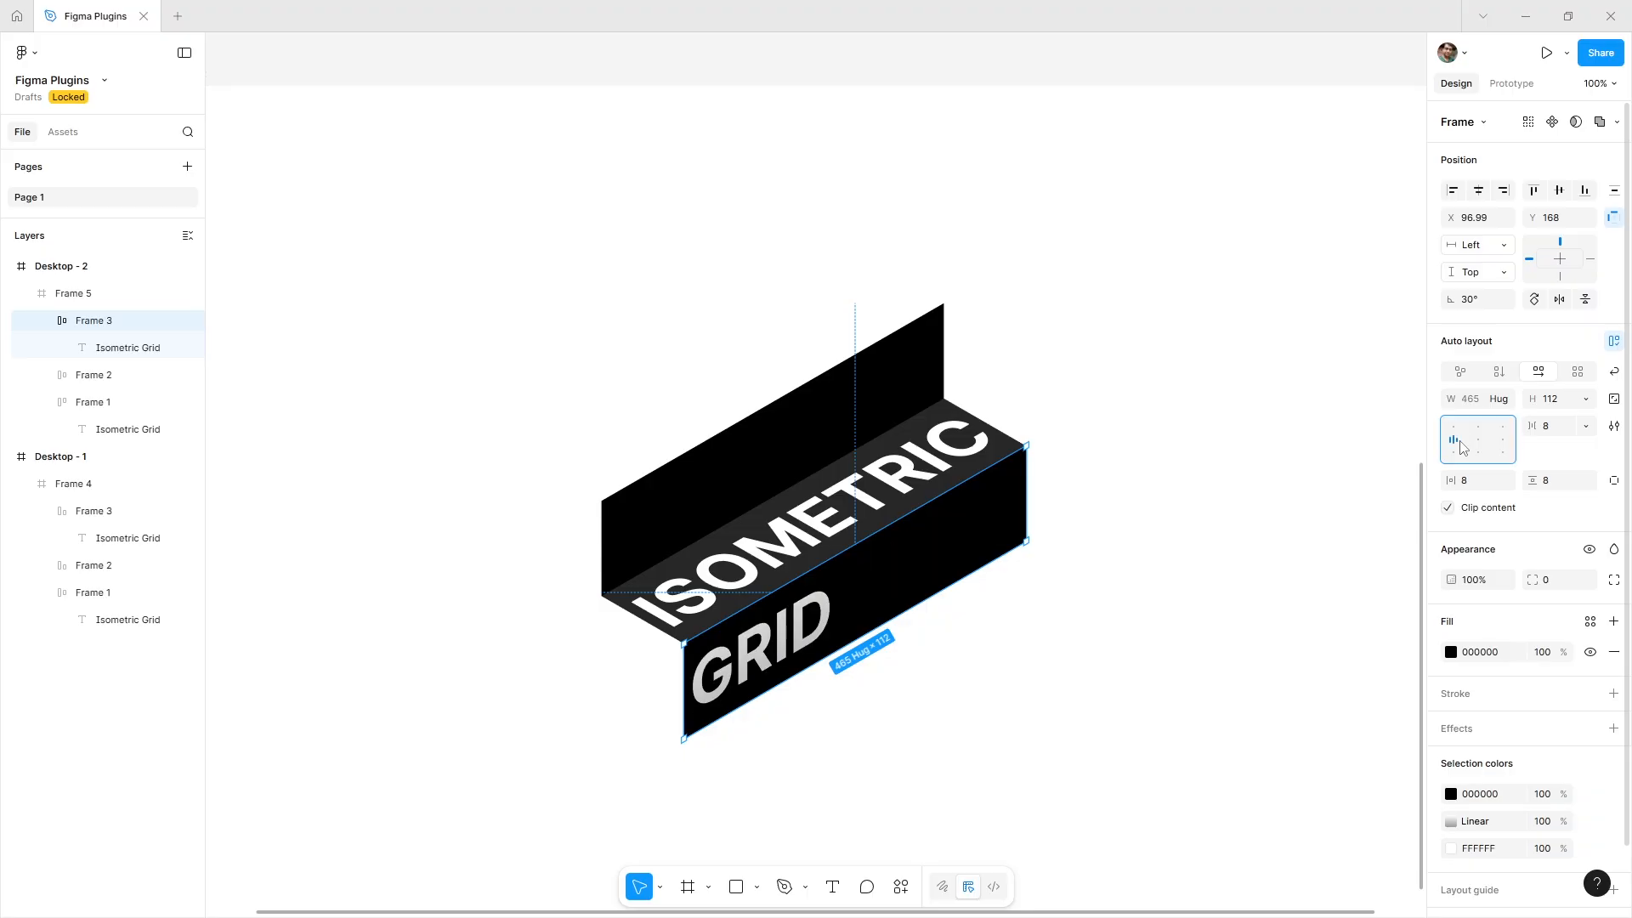
# Collapse the layers, select Desktop - 1 and start presenting the prototype.
pyautogui.click(1148, 652)
pyautogui.press('-')
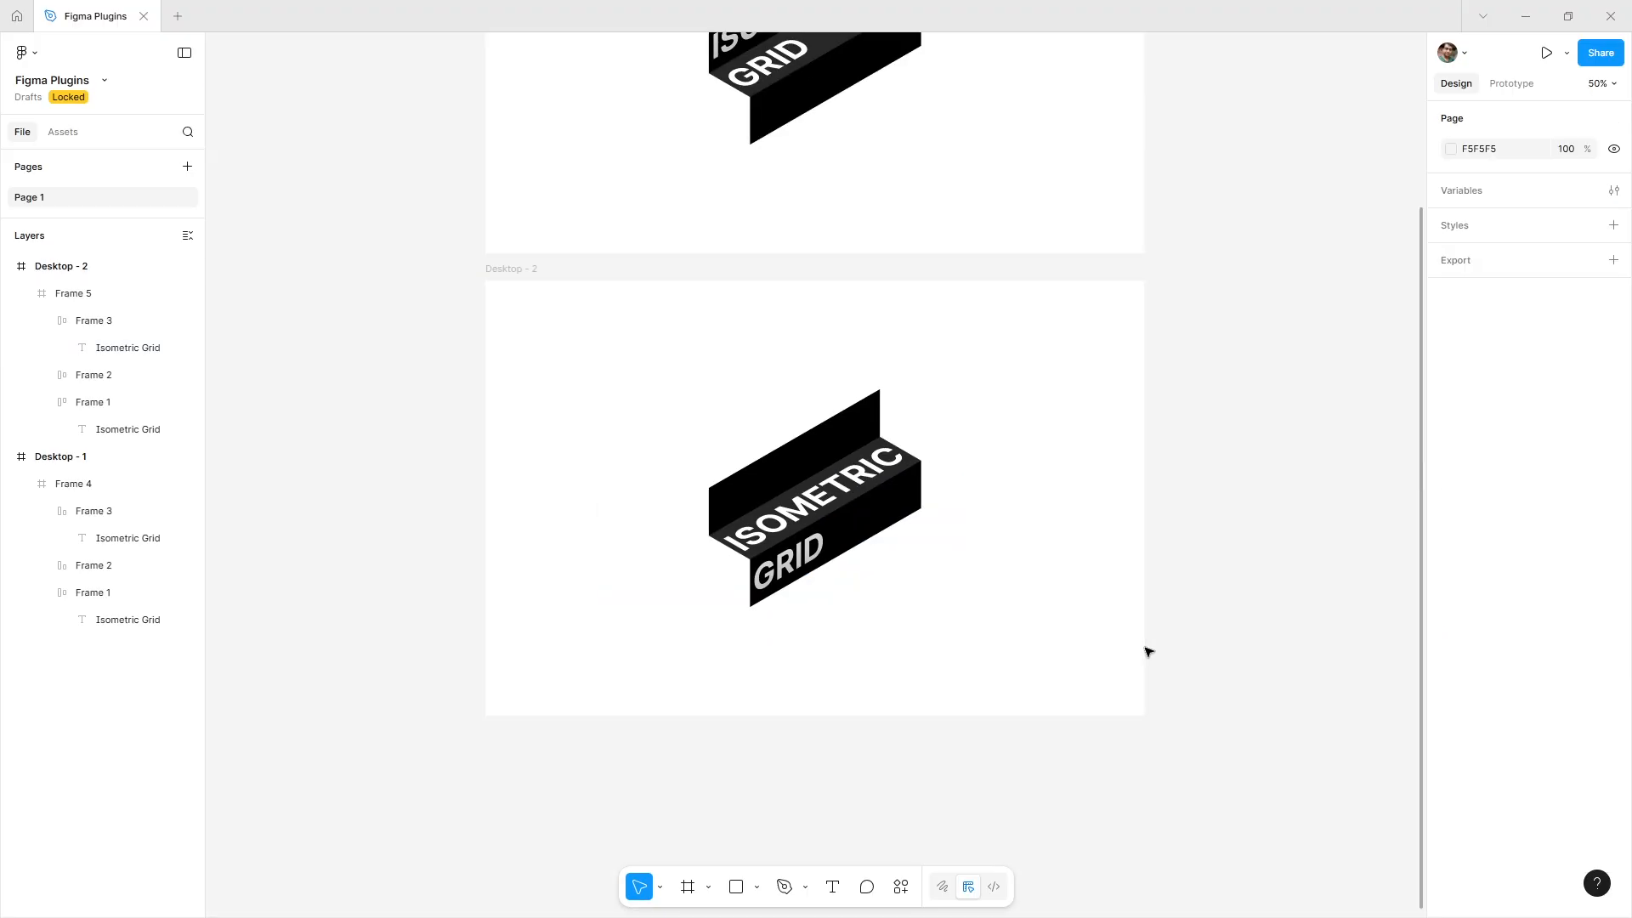
pyautogui.scroll(3, 1036, 595)
pyautogui.hotkey('shift', '1')
pyautogui.hotkey('alt', 'l')
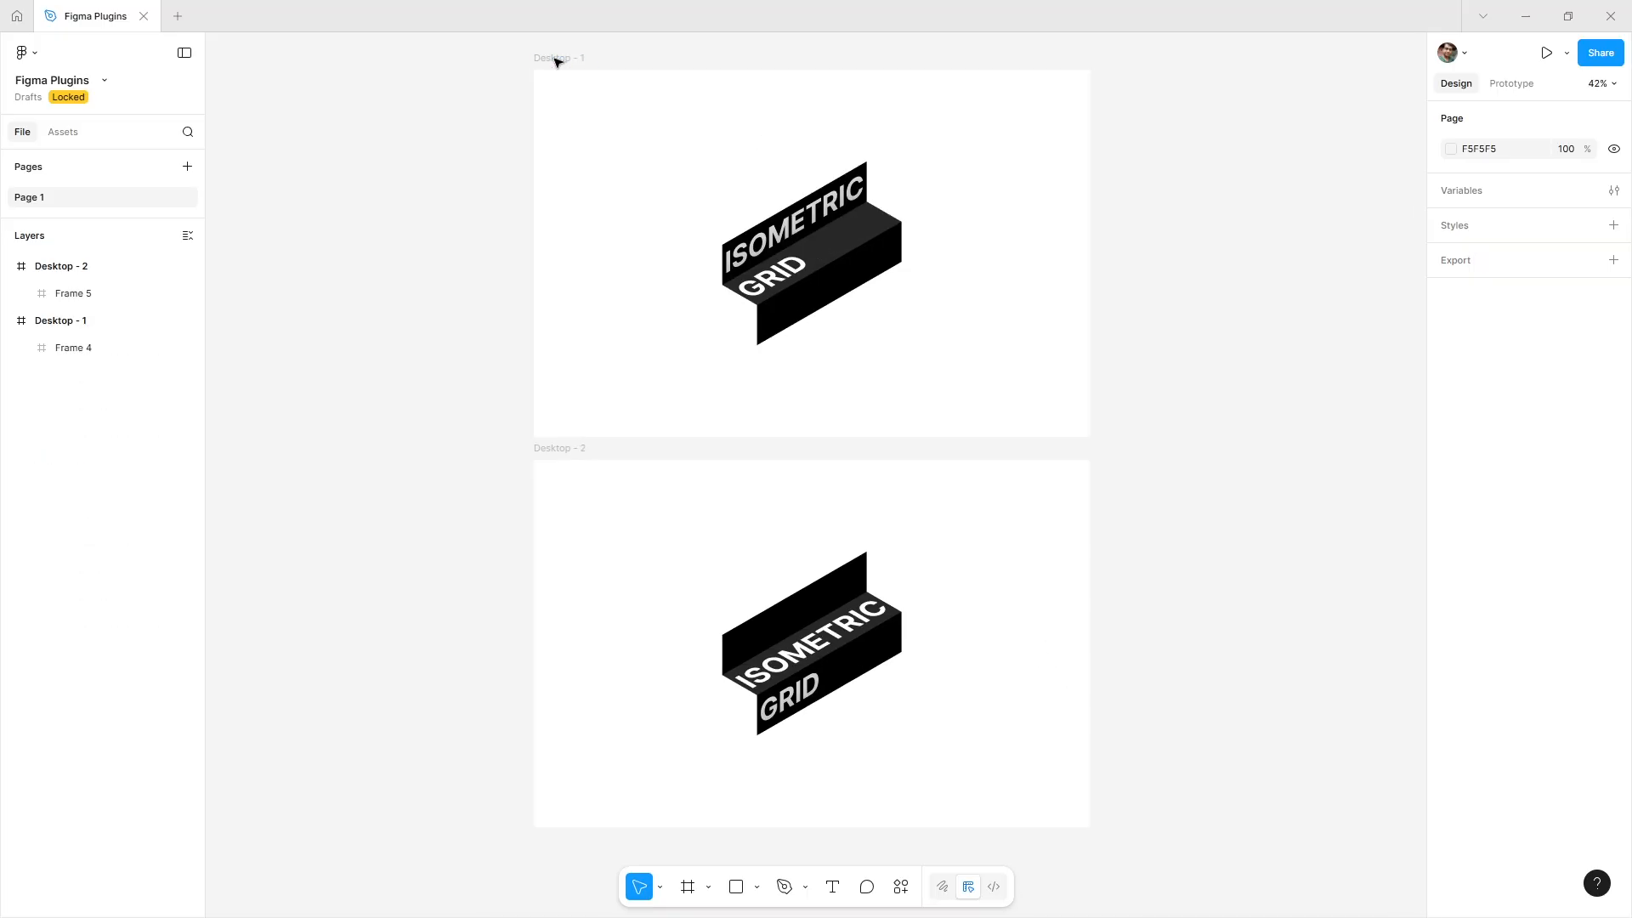
pyautogui.click(555, 60)
pyautogui.click(1547, 53)
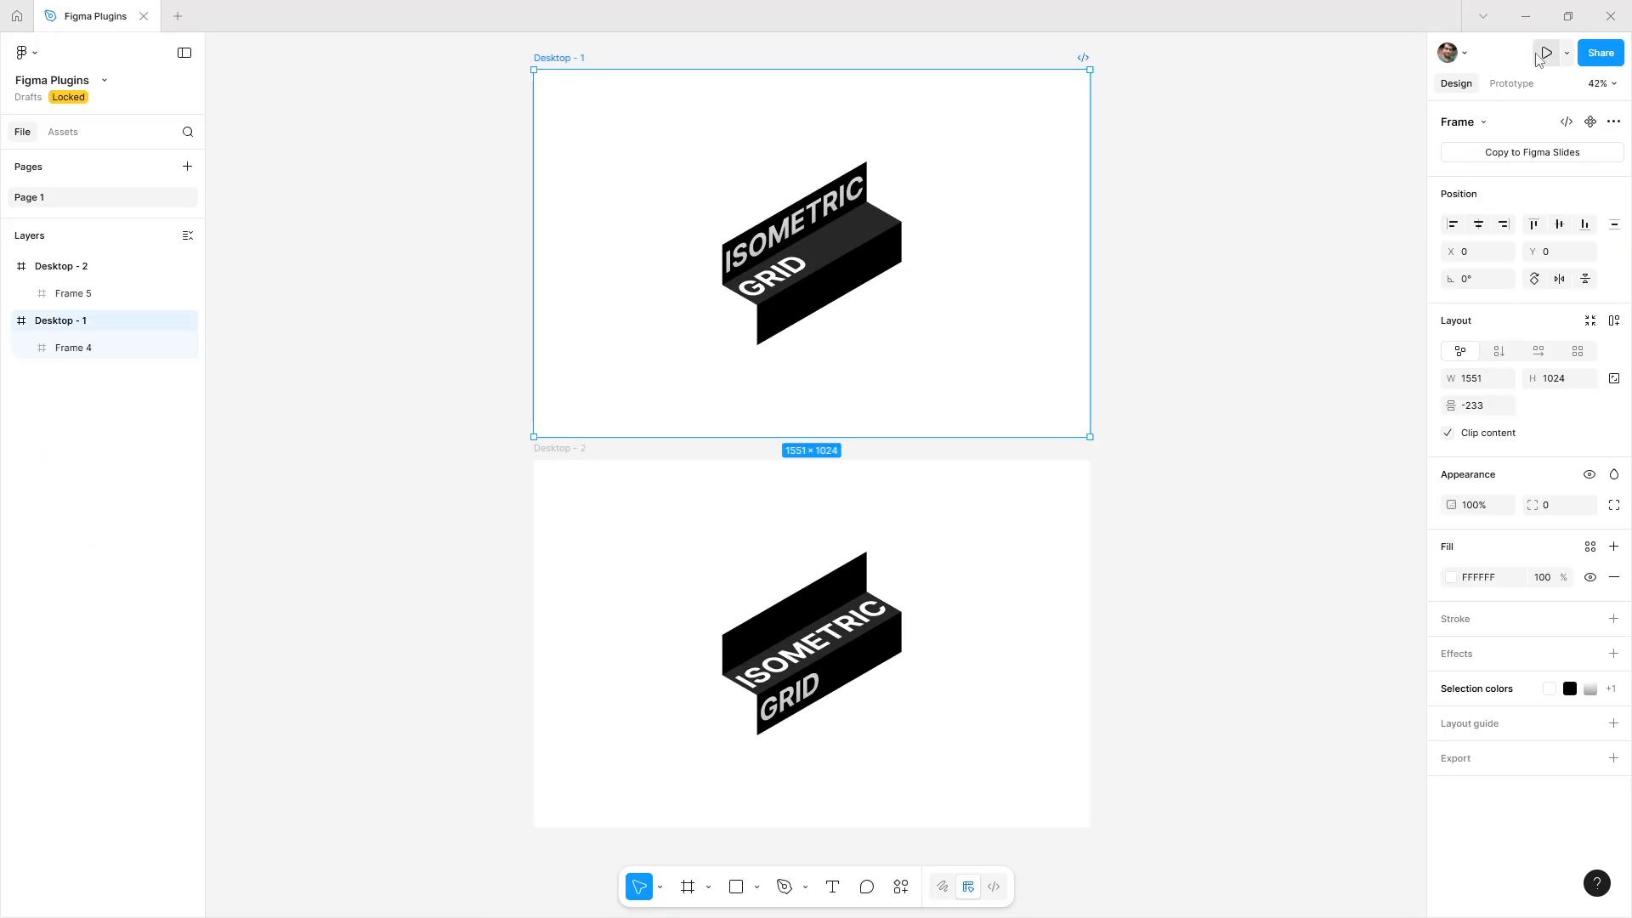